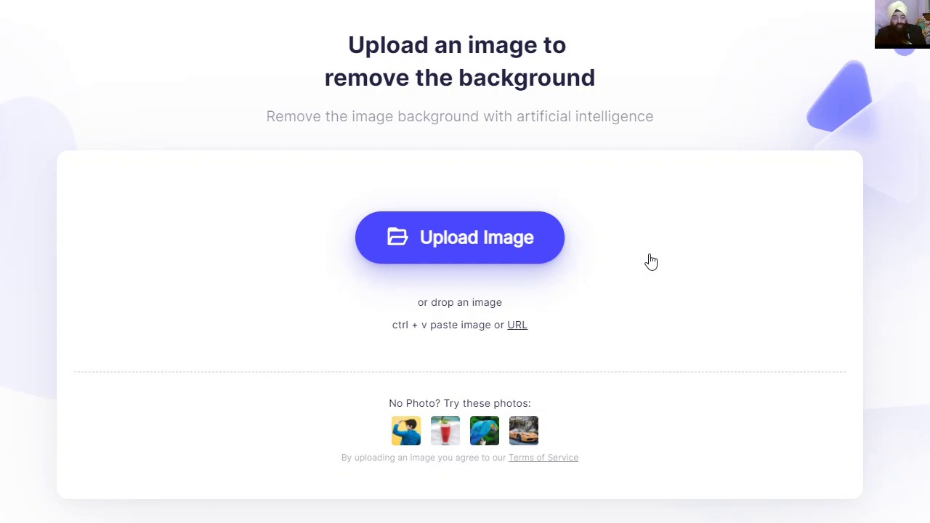
Step: Upload the photo _bolly_babes_+InstaUtility_0d6d4 for background removal and download the free standard-quality cutout
click(524, 225)
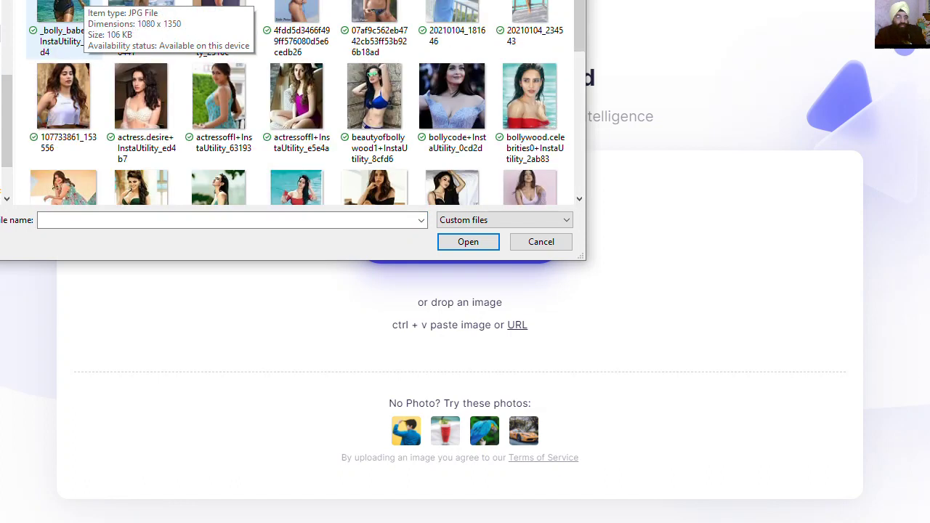
click(62, 15)
click(463, 239)
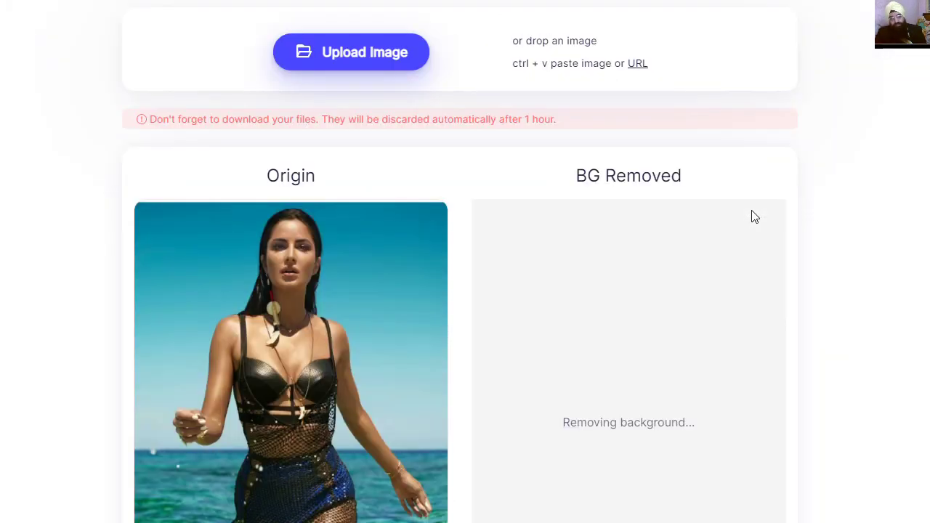
scroll(832, 211, down, 2)
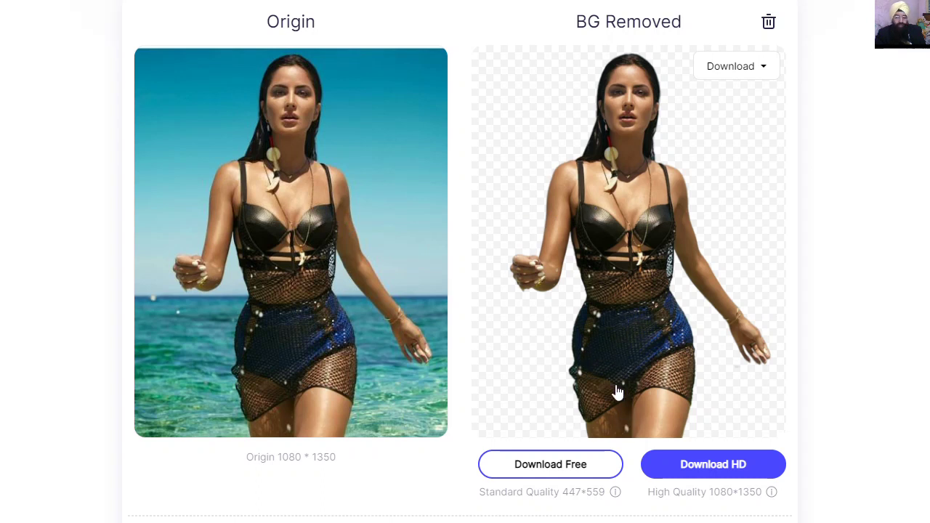
click(558, 467)
Step: Upload _hotindiangirls_+InstaUtility_16441 for background removal and download the free standard-quality result
scroll(740, 187, up, 1)
scroll(739, 187, up, 2)
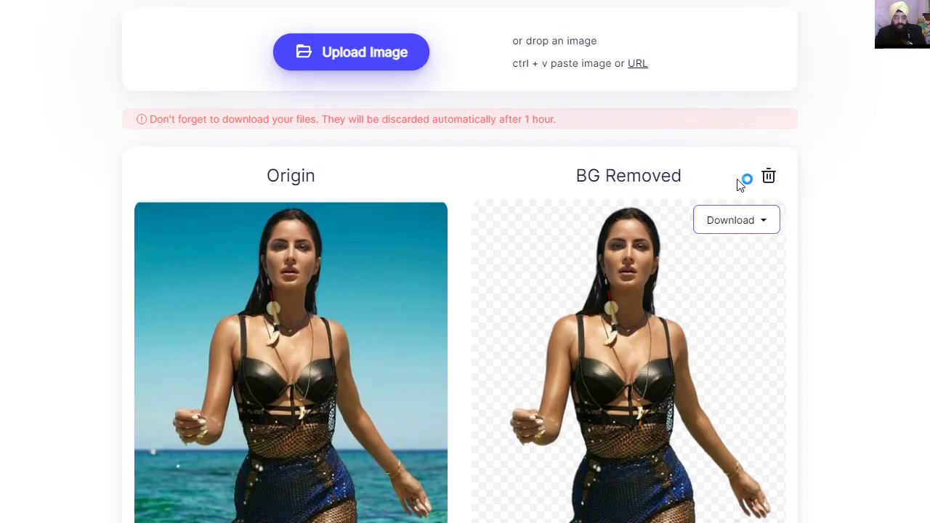
click(376, 61)
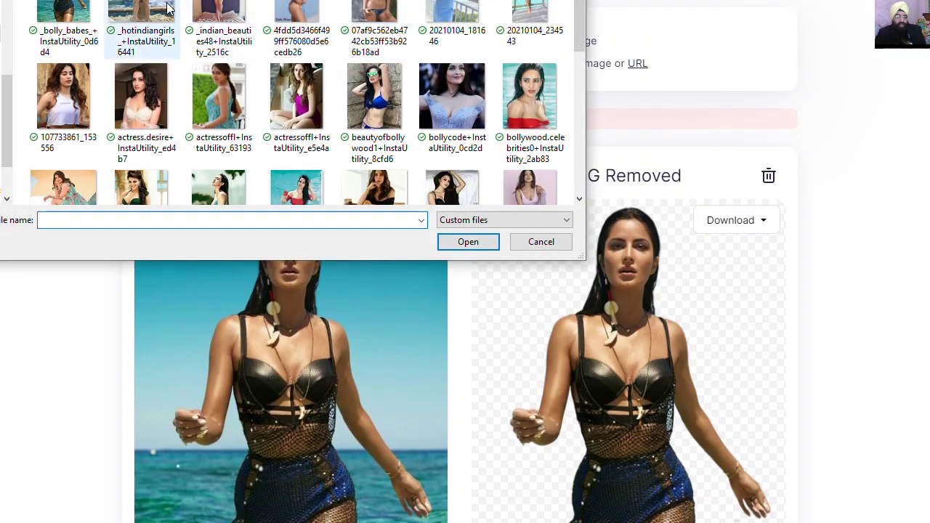
click(171, 15)
click(449, 245)
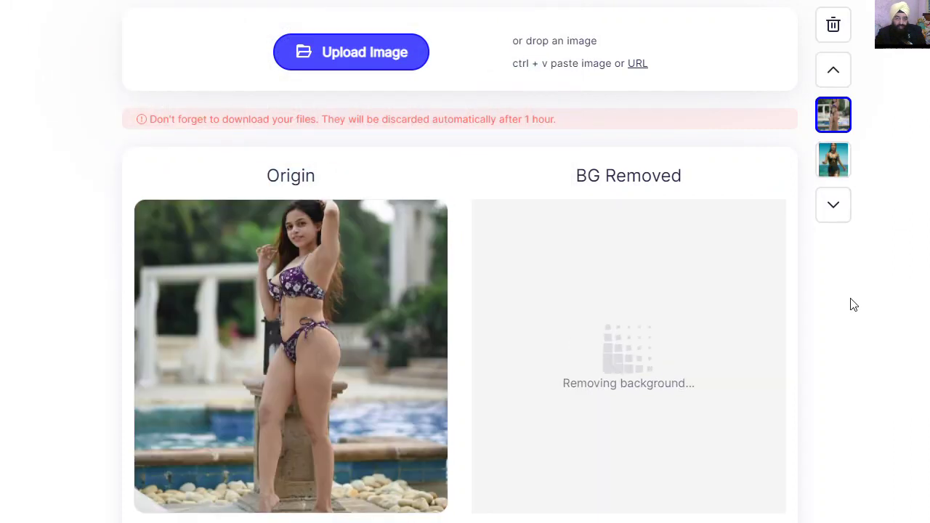
scroll(913, 291, down, 2)
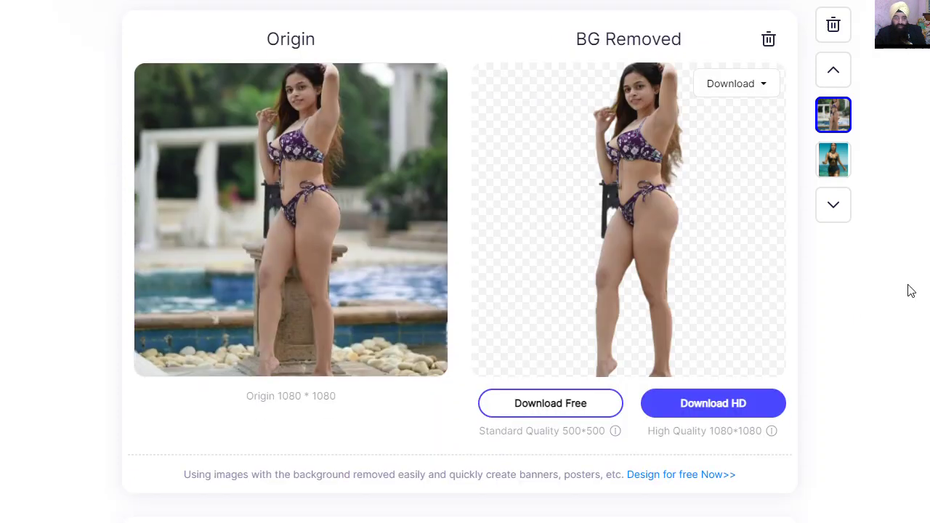
scroll(913, 291, up, 2)
scroll(912, 290, down, 2)
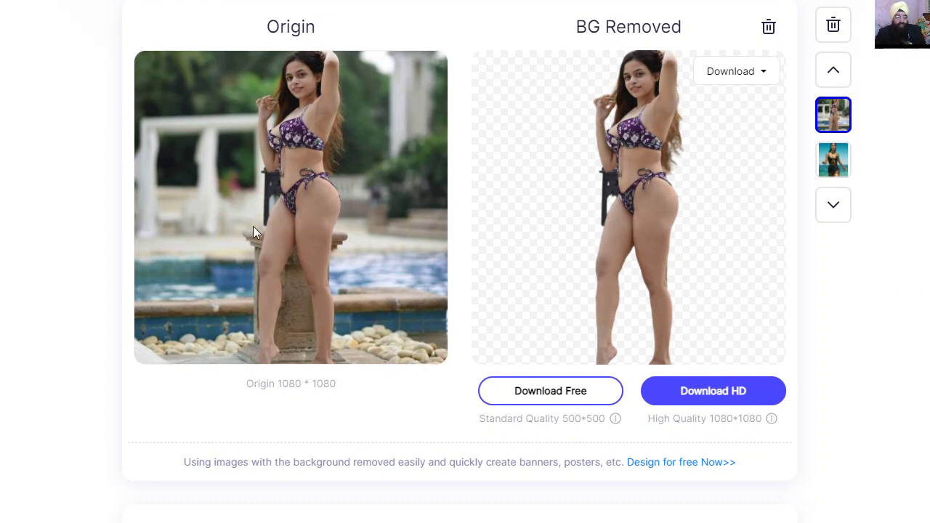
click(568, 393)
Step: Upload the photo _indian_beauties48+InstaUtility_2516c to have its background removed
scroll(831, 297, up, 2)
scroll(832, 297, down, 2)
scroll(831, 297, up, 2)
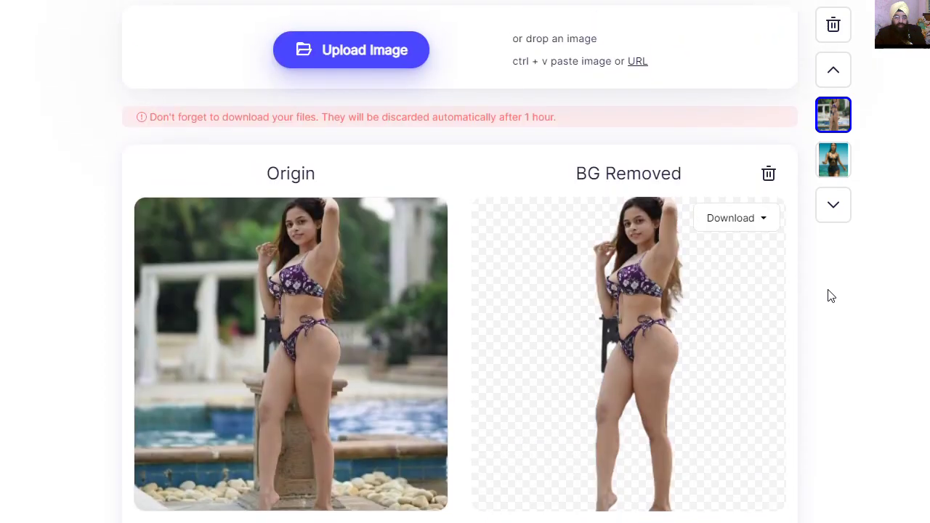
click(378, 55)
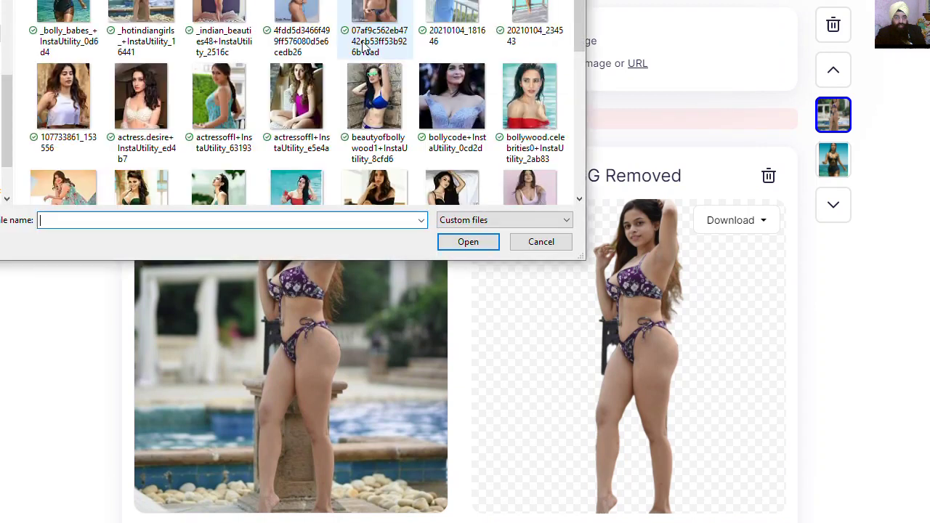
click(218, 22)
click(456, 243)
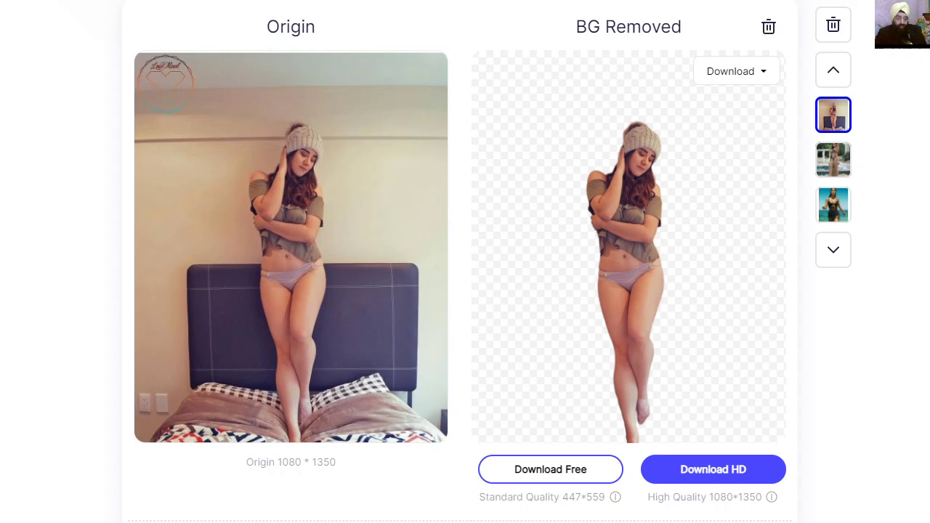
Step: Upload the photo 4fdd5d3466f499ff576080d5e6cedb26 for background removal and compare the cutout with the original
scroll(556, 259, up, 2)
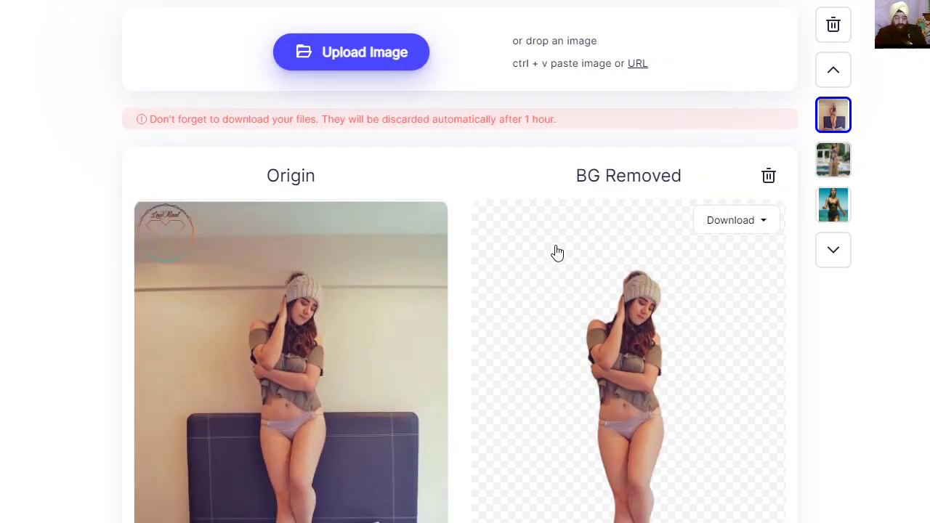
click(366, 56)
click(295, 18)
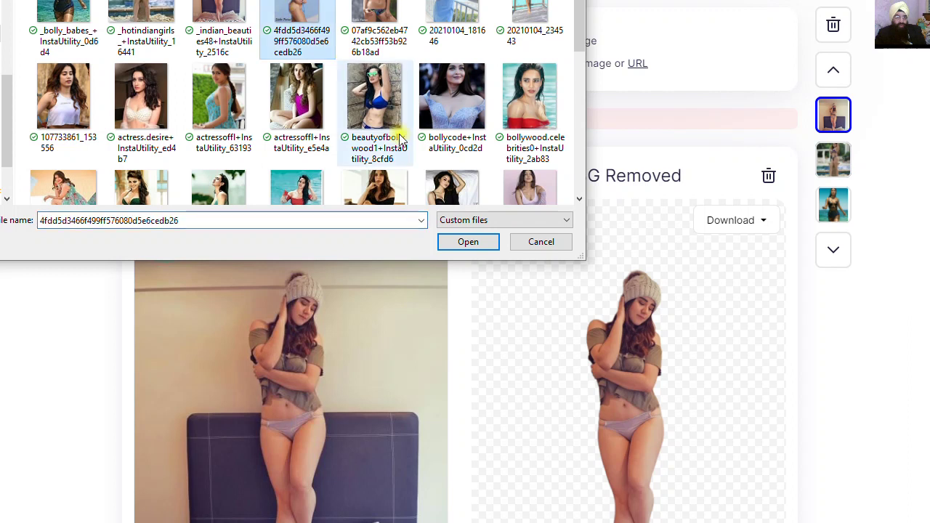
click(469, 242)
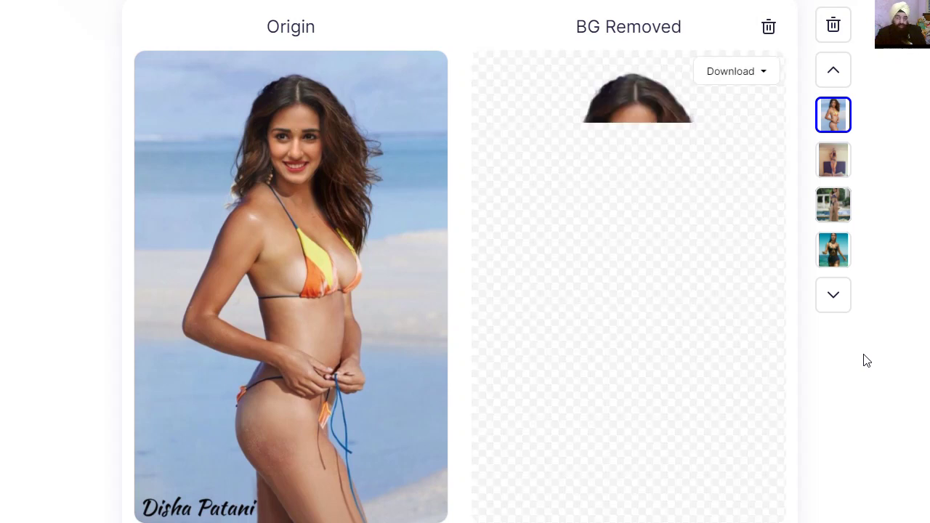
scroll(867, 361, down, 1)
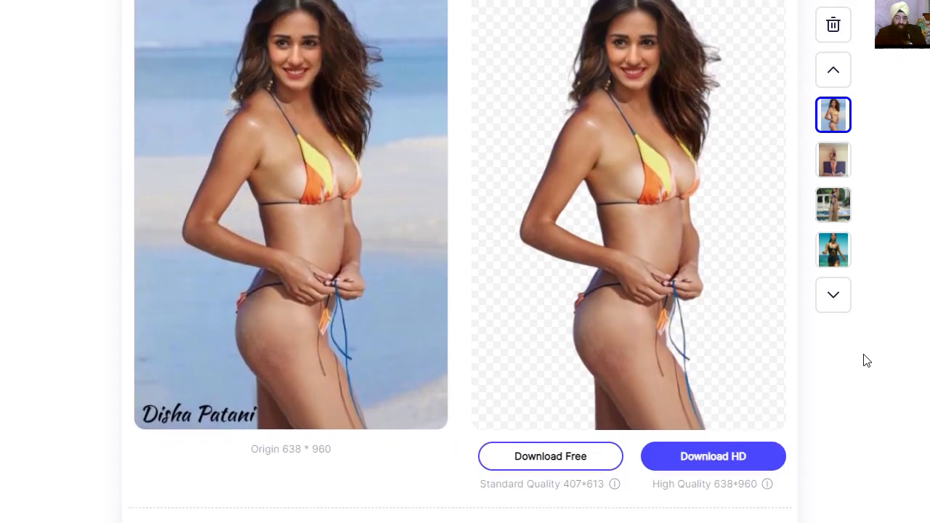
scroll(865, 359, up, 1)
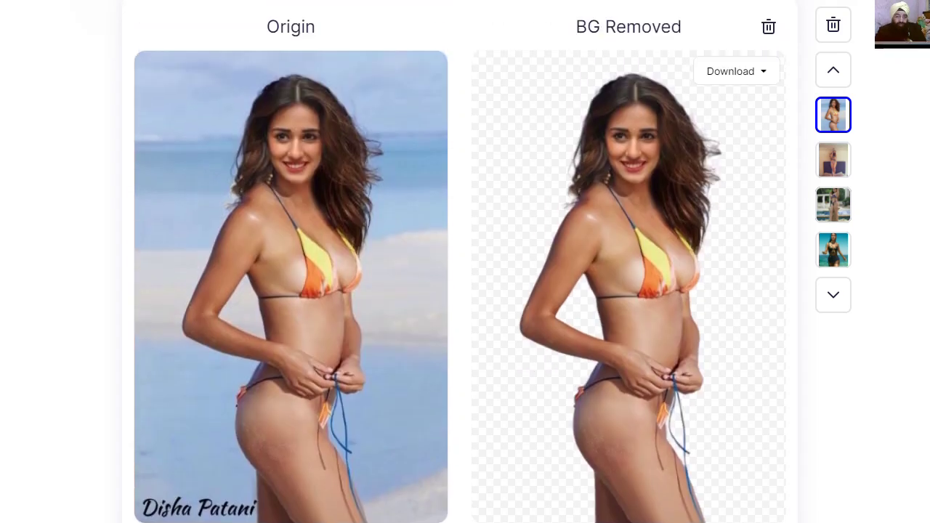
scroll(708, 329, down, 1)
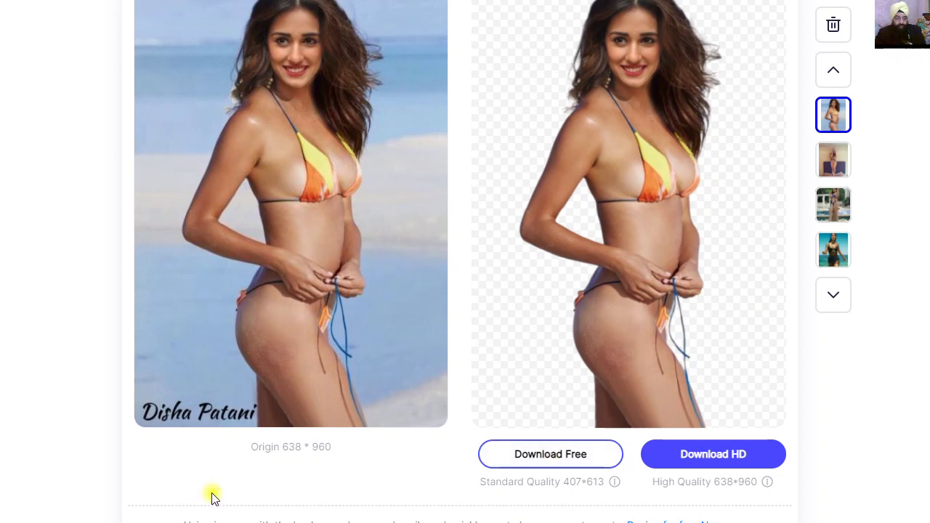
Step: Upload 07af9c562eb4742cb53ff53b926b18ad for background removal and download the free standard-quality cutout
scroll(337, 411, up, 1)
scroll(396, 189, up, 2)
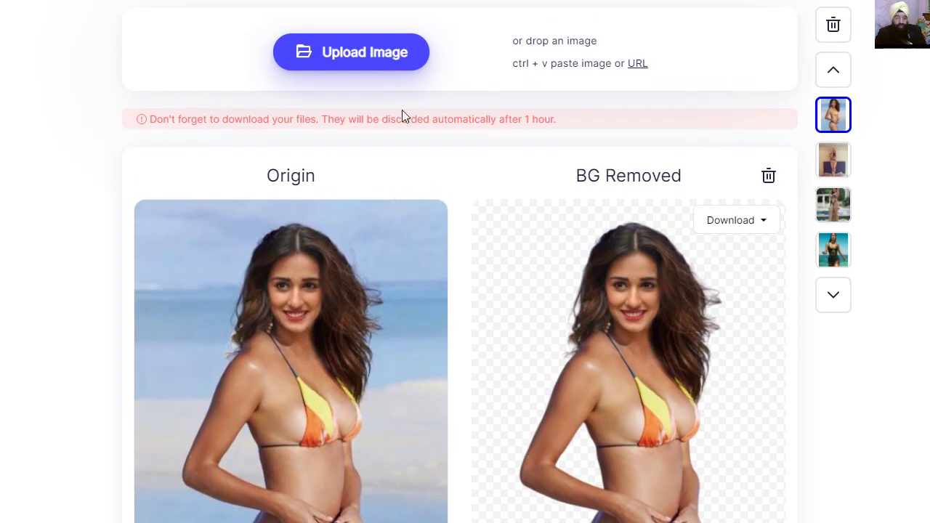
click(381, 53)
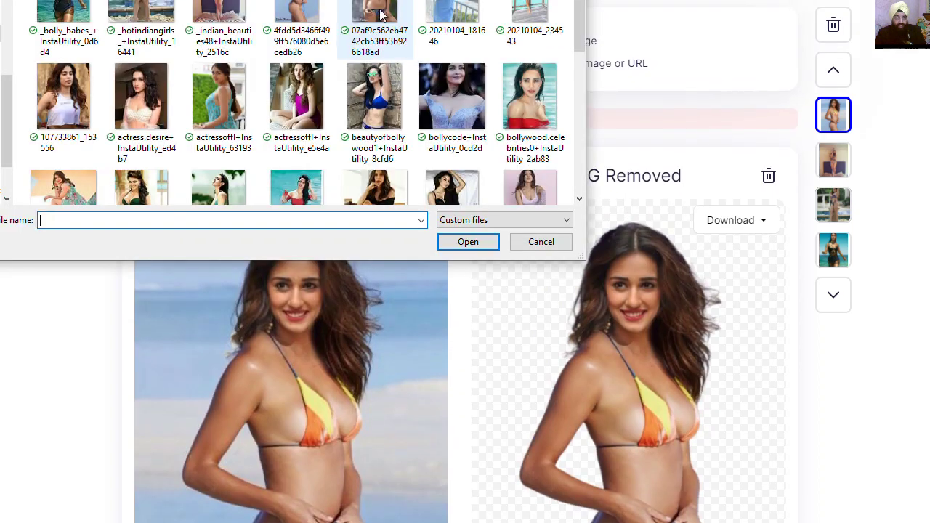
click(368, 13)
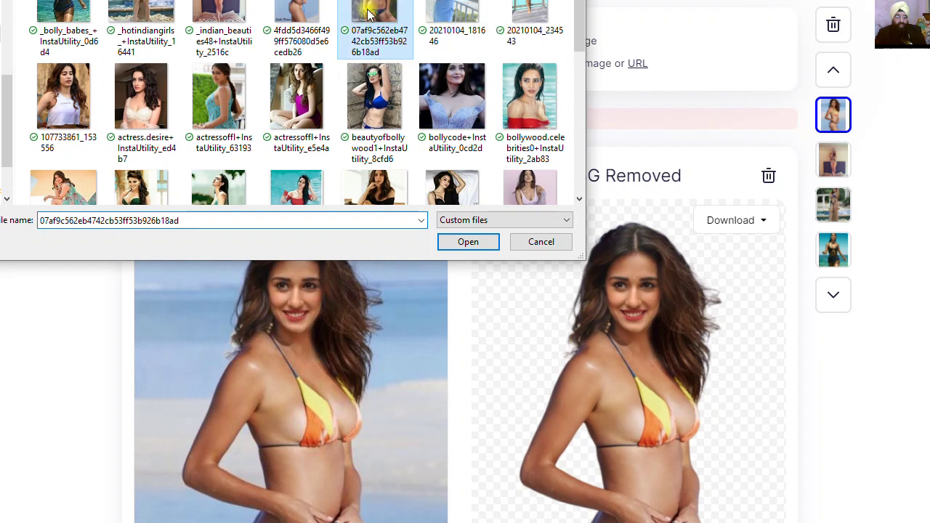
click(452, 246)
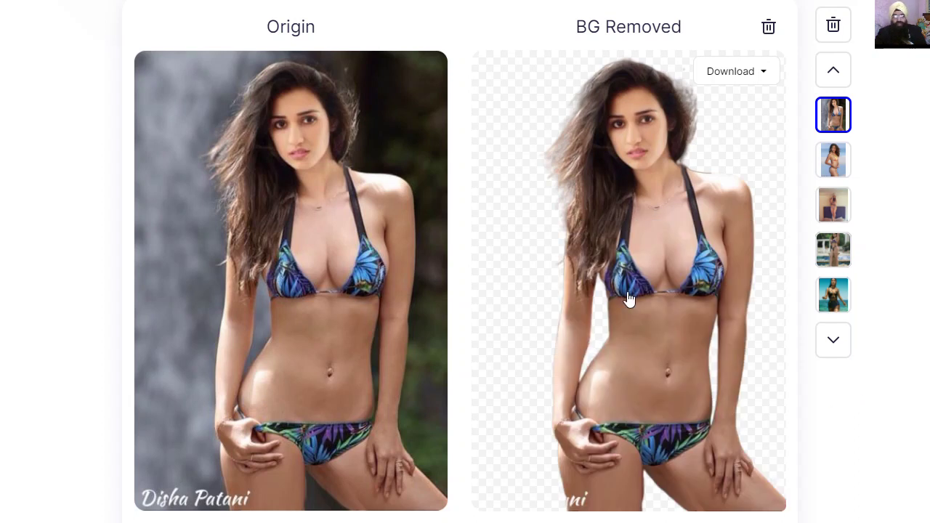
scroll(628, 299, down, 1)
click(523, 444)
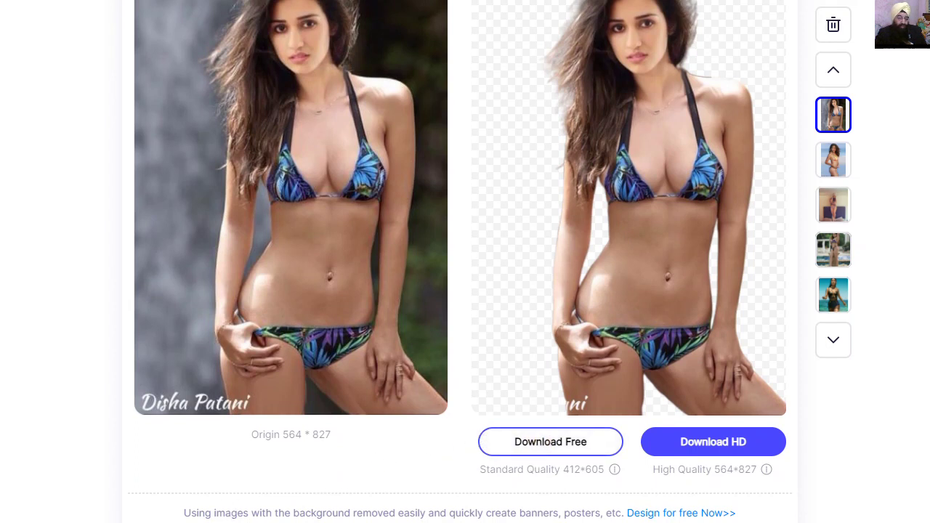
Step: Upload the photo 20210104_181646 to have its background removed
scroll(509, 307, up, 3)
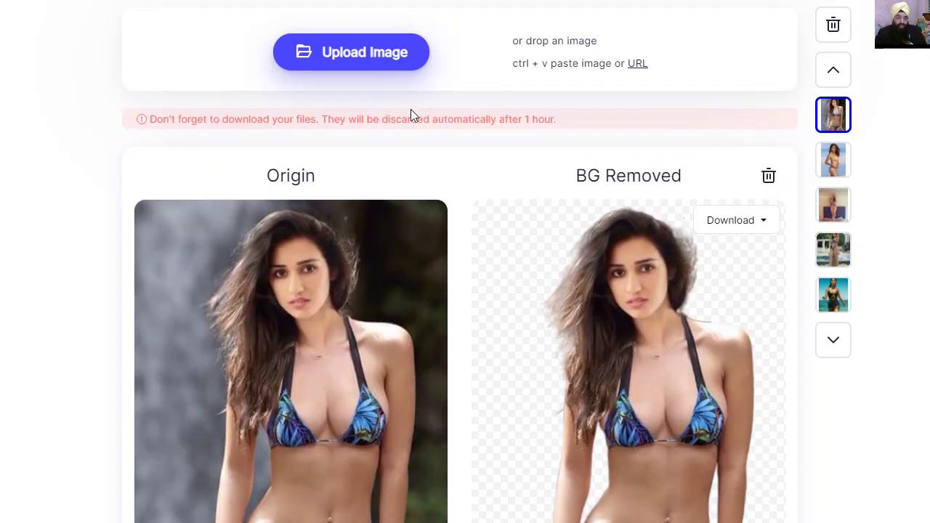
click(396, 60)
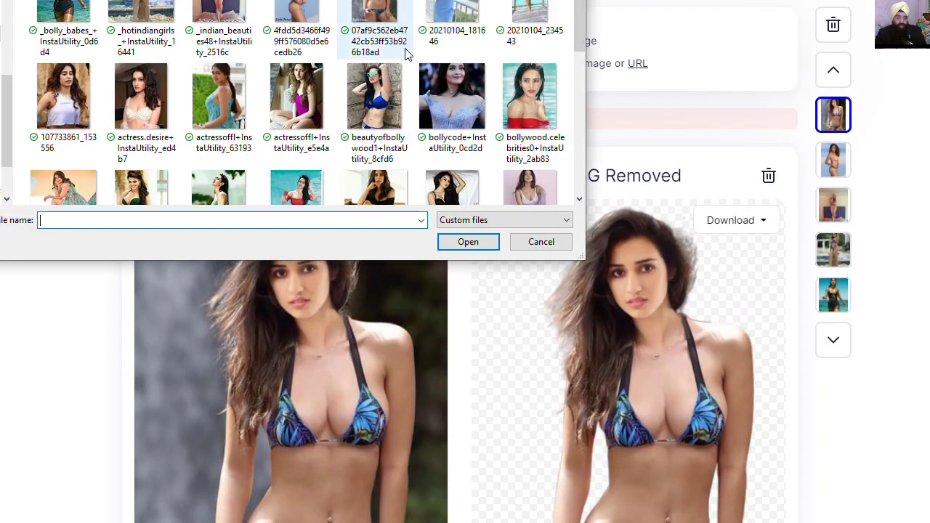
click(439, 23)
click(461, 241)
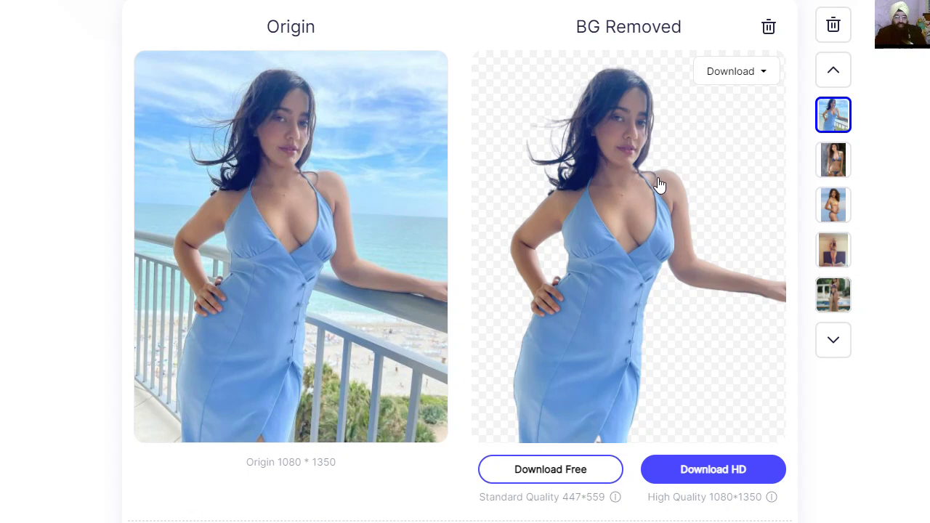
Step: Upload 20210104_234543 for background removal and download the free standard-quality cutout
scroll(660, 186, up, 2)
click(375, 54)
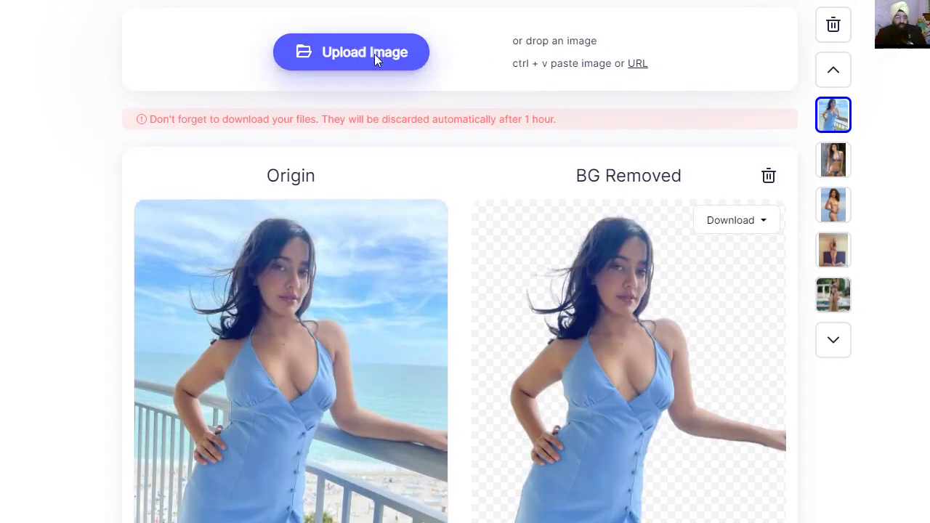
click(522, 11)
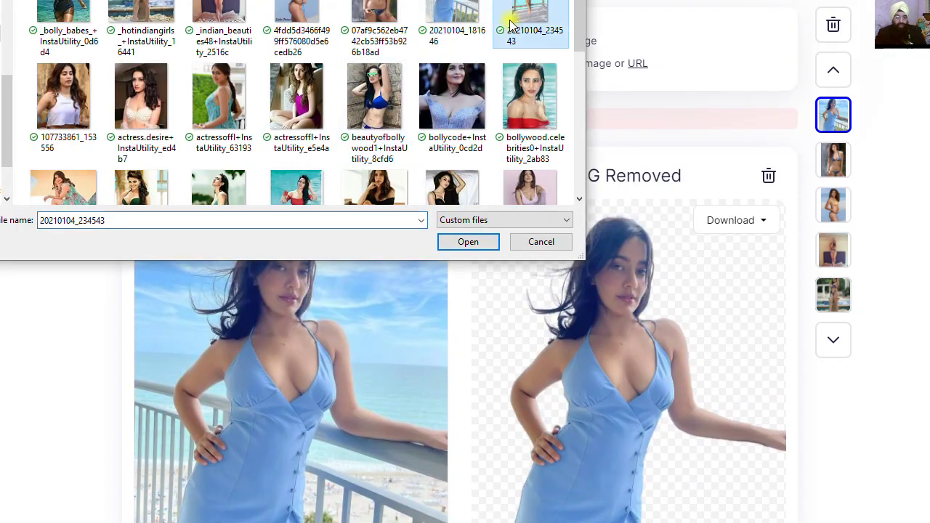
click(468, 241)
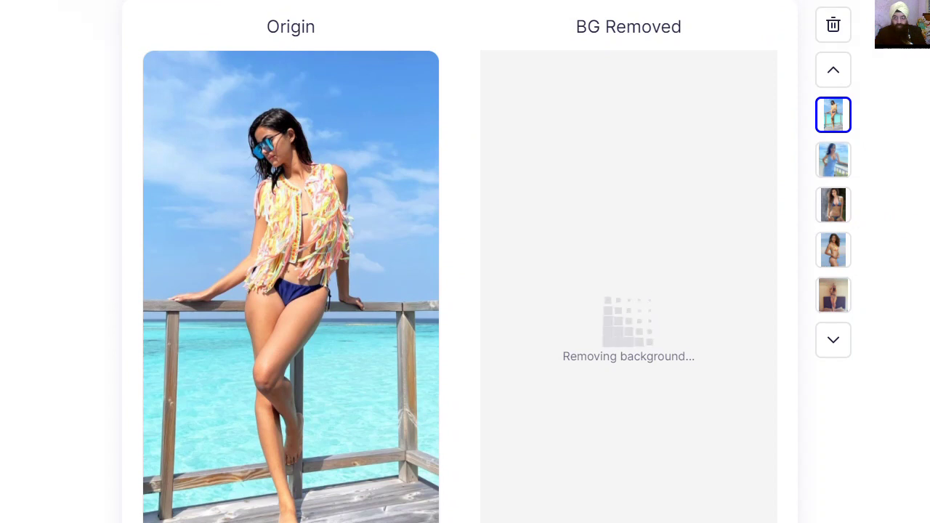
scroll(460, 267, down, 1)
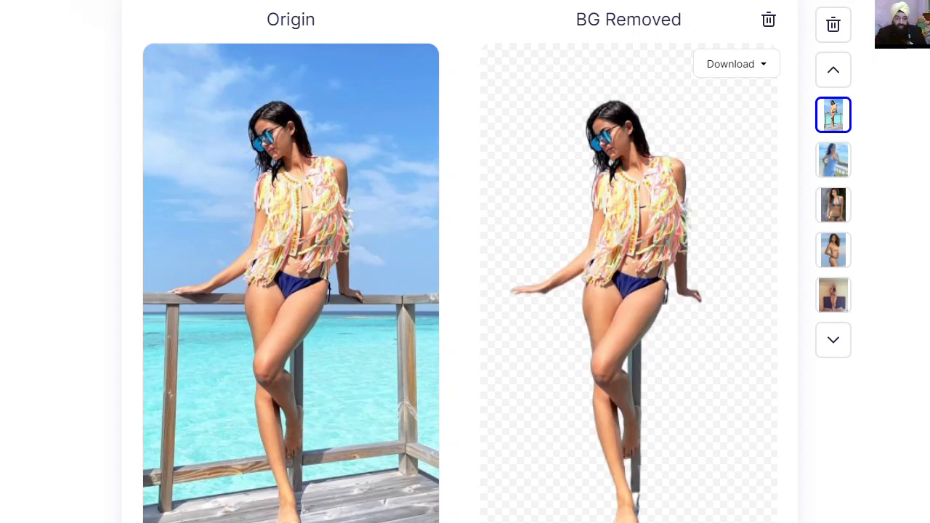
scroll(451, 431, down, 3)
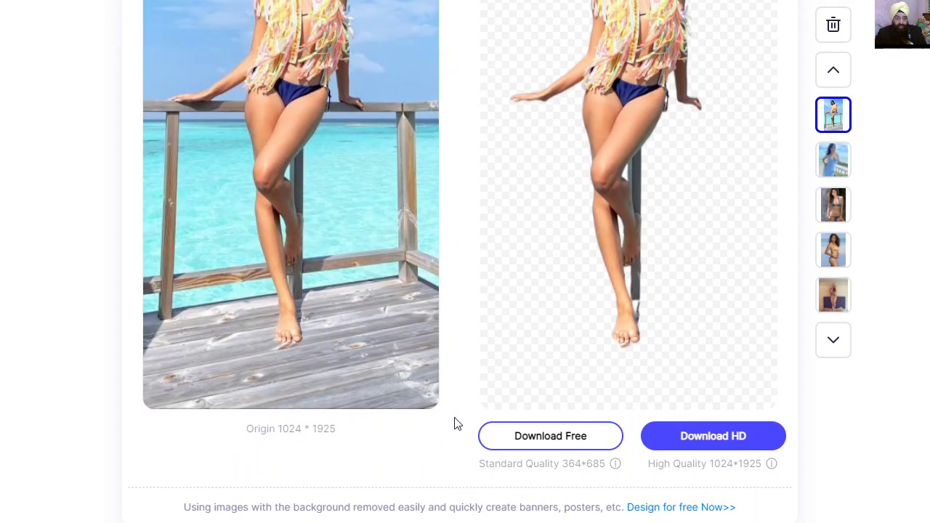
click(505, 439)
Step: Upload the photo 107733861_153556 to have its background removed
scroll(917, 87, up, 5)
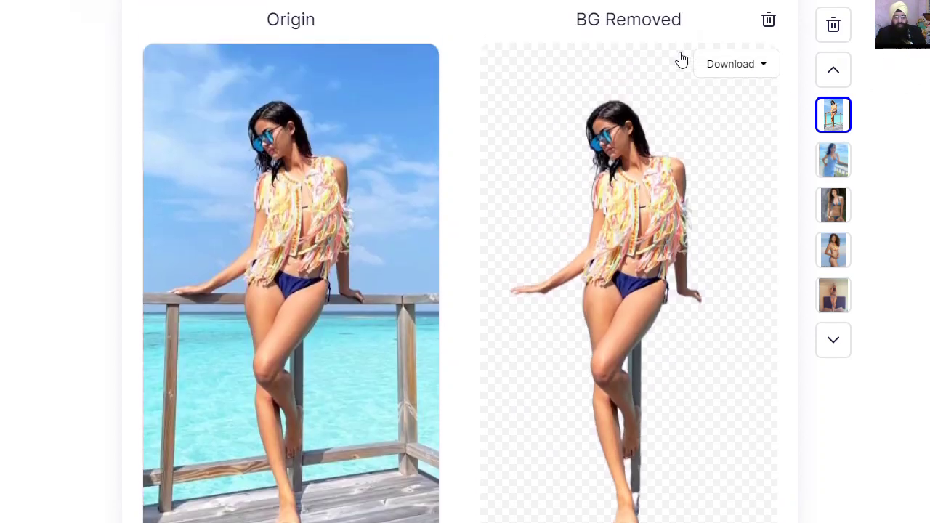
click(388, 43)
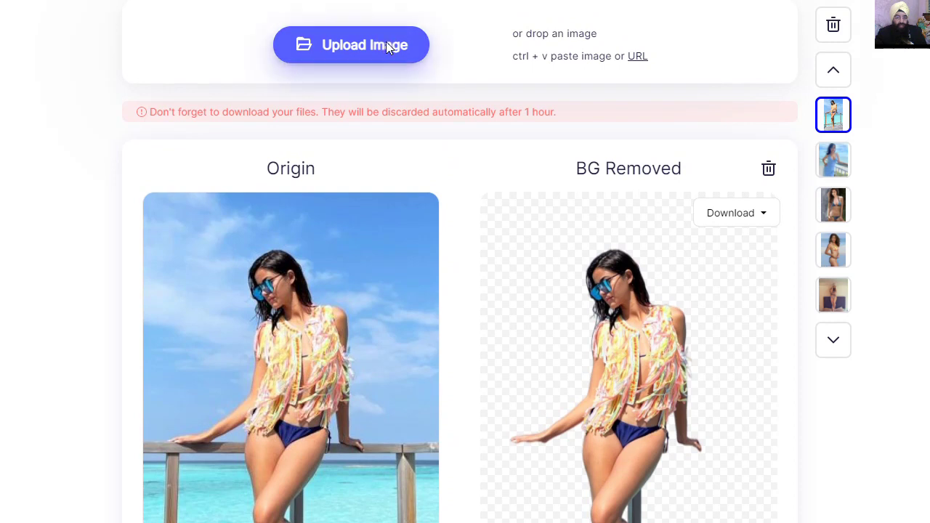
click(63, 95)
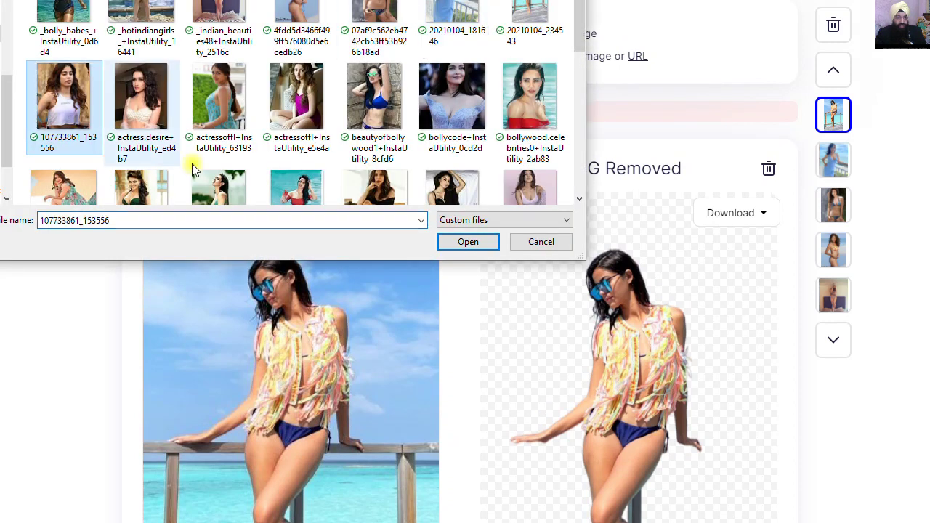
click(450, 243)
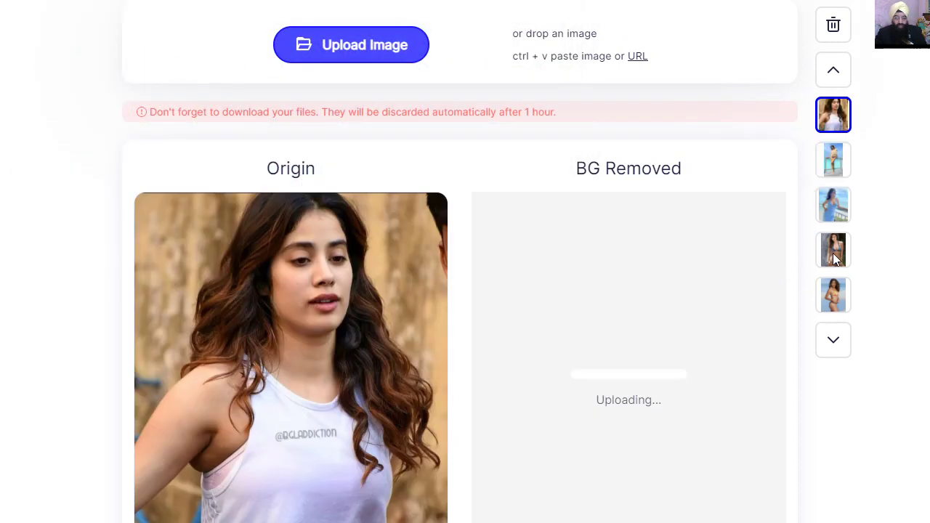
scroll(915, 251, down, 2)
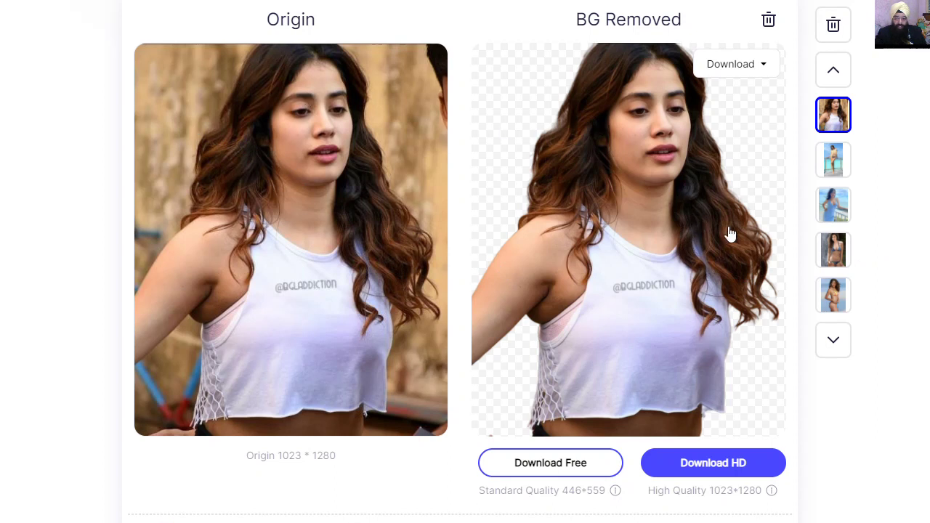
Step: Download the free standard-quality cutout of the current photo and upload actress.desire+InstaUtility_ed4b7 for background removal
click(567, 469)
scroll(522, 200, up, 3)
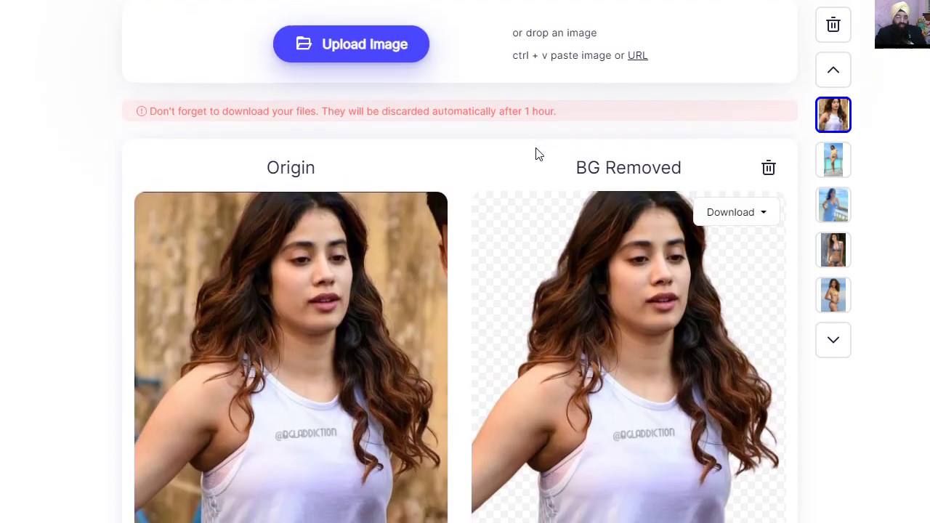
click(398, 57)
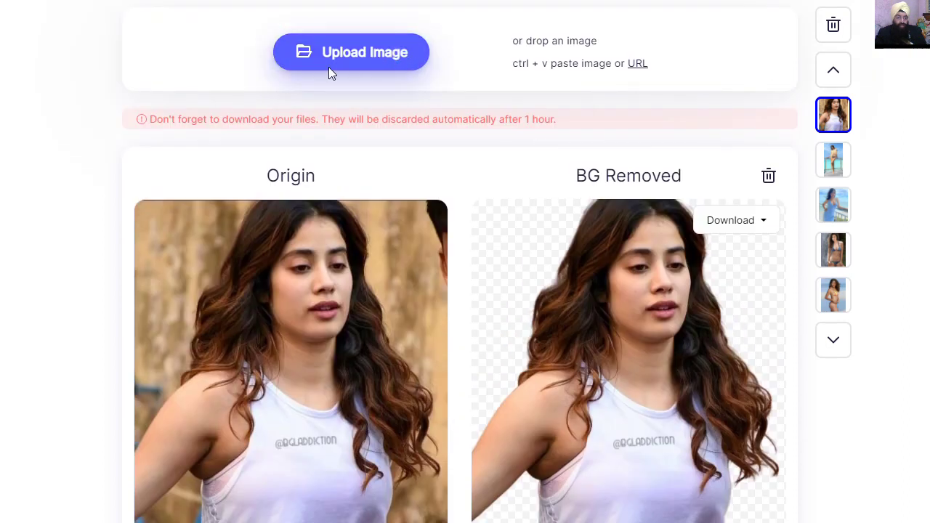
click(142, 98)
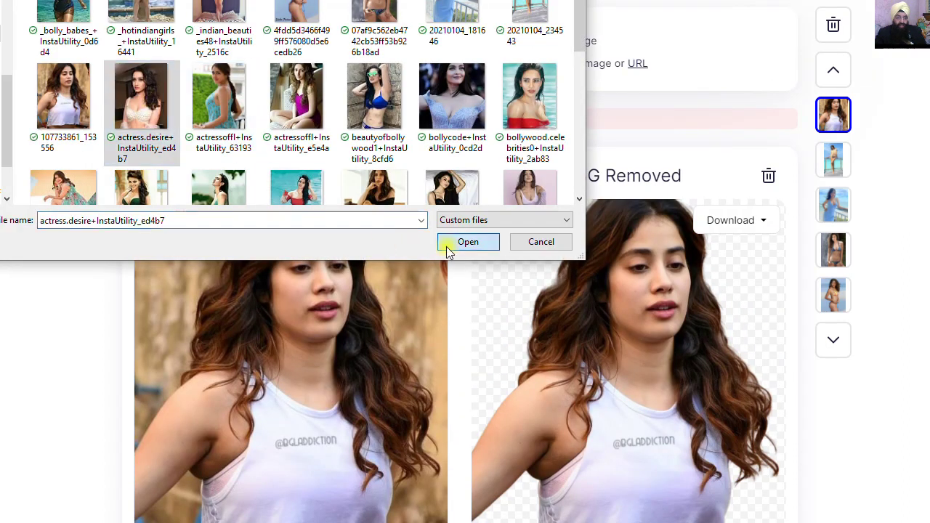
click(444, 242)
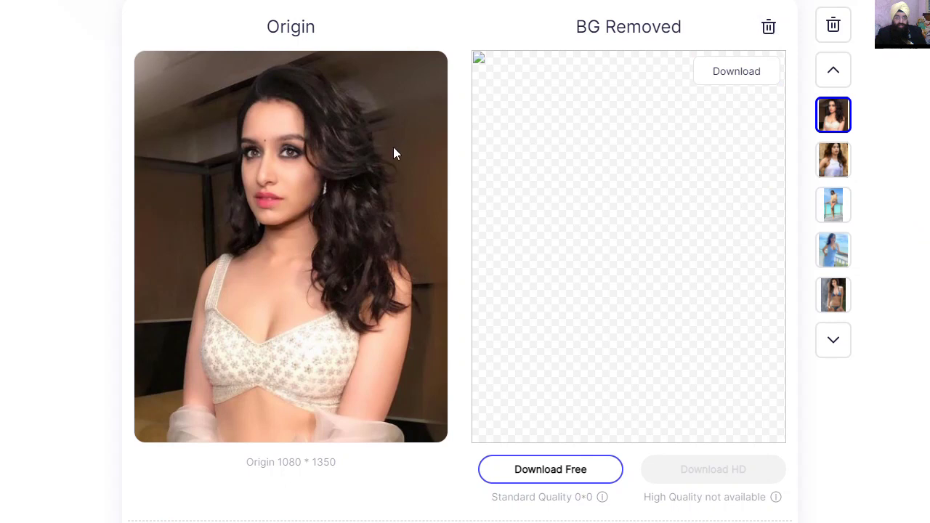
Step: Upload actressoffl+InstaUtility_63193 for background removal and download the free standard-quality cutout
scroll(525, 360, up, 2)
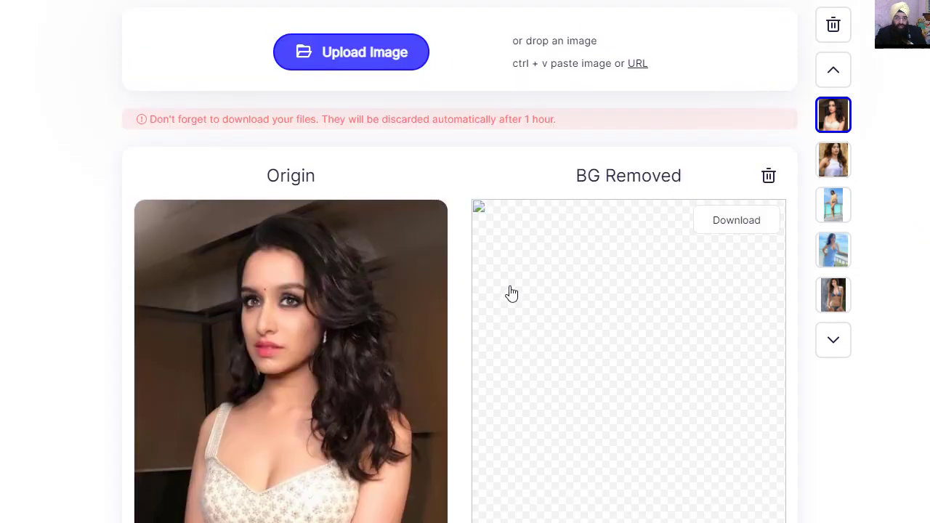
click(368, 50)
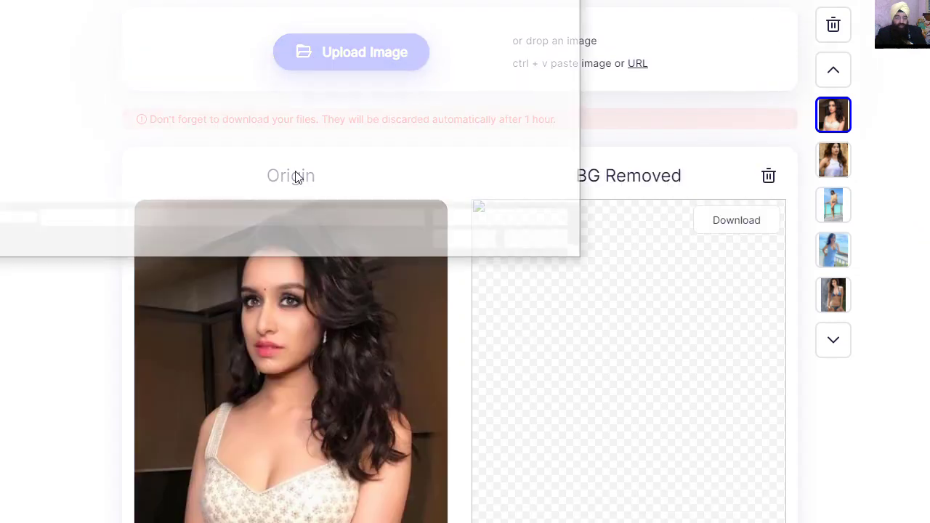
click(210, 98)
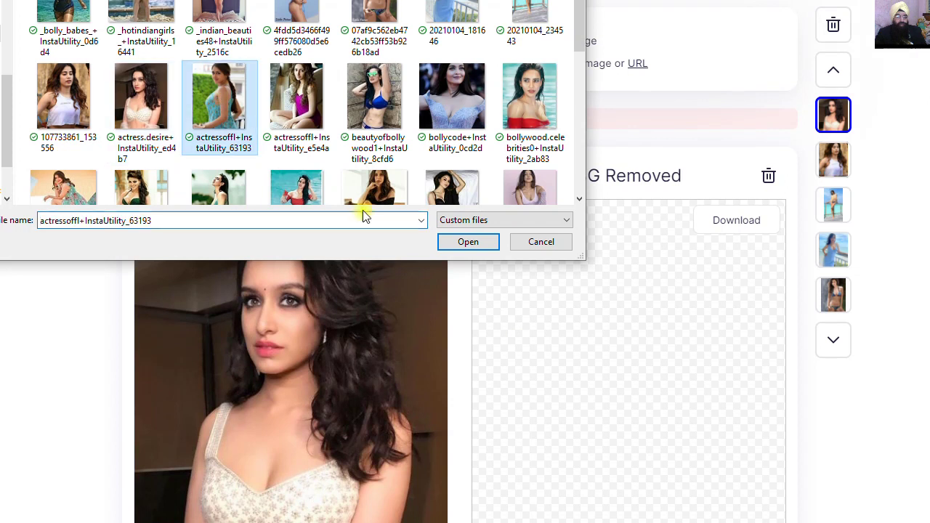
click(469, 242)
scroll(465, 254, down, 2)
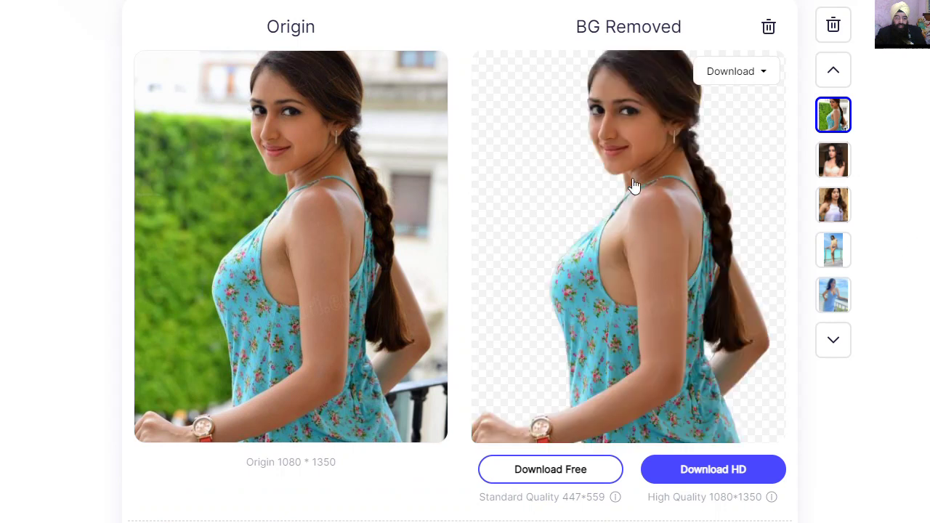
click(559, 469)
Step: Upload actress.desire+InstaUtility_ed4b7 again to retry its background removal
scroll(550, 213, up, 2)
click(394, 58)
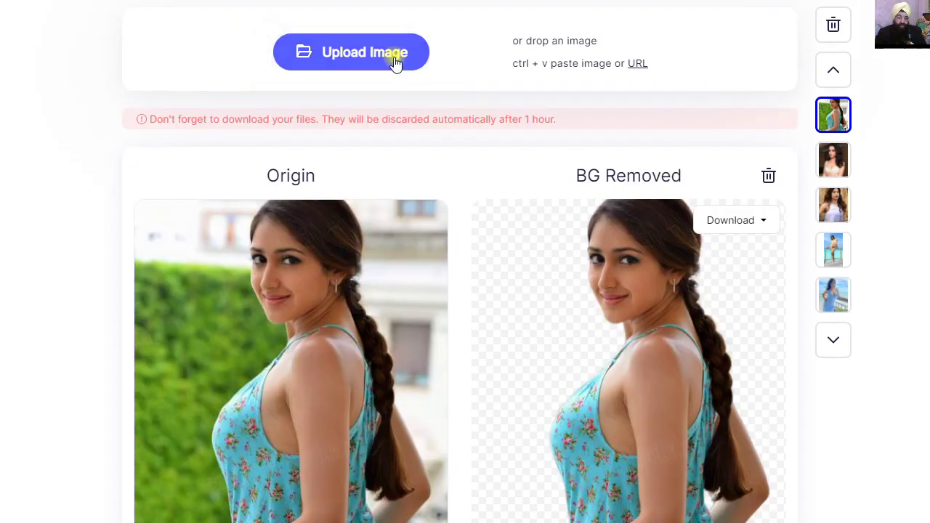
click(141, 99)
click(471, 246)
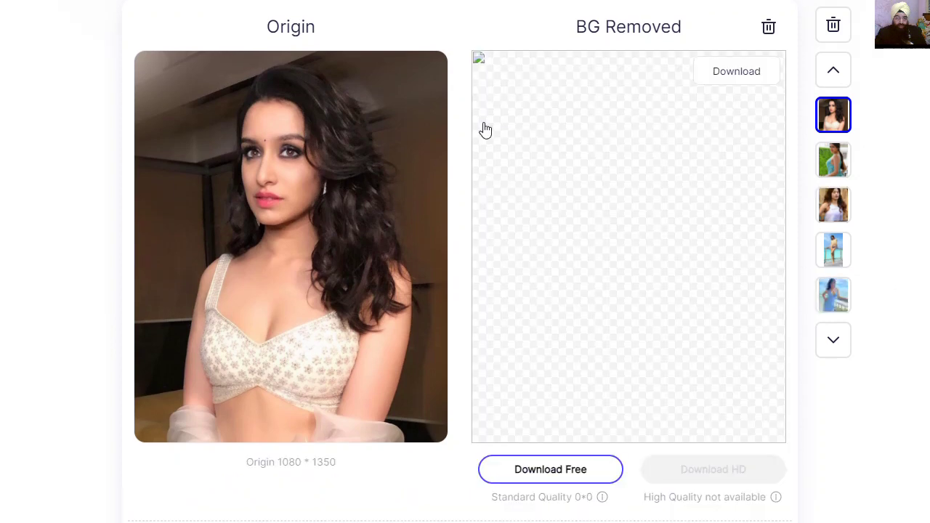
Step: Upload the photo actressoffl+InstaUtility_e5e4a to have its background removed
scroll(396, 208, up, 2)
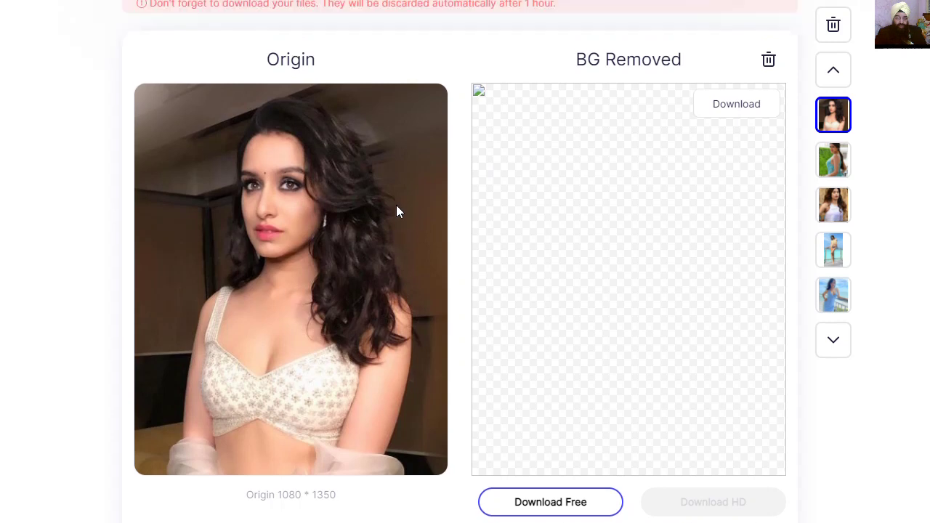
click(352, 57)
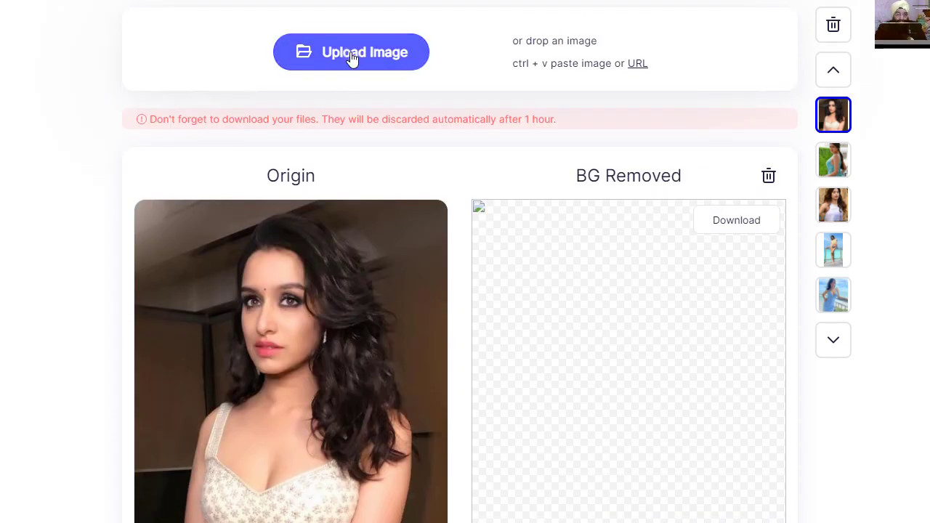
click(297, 102)
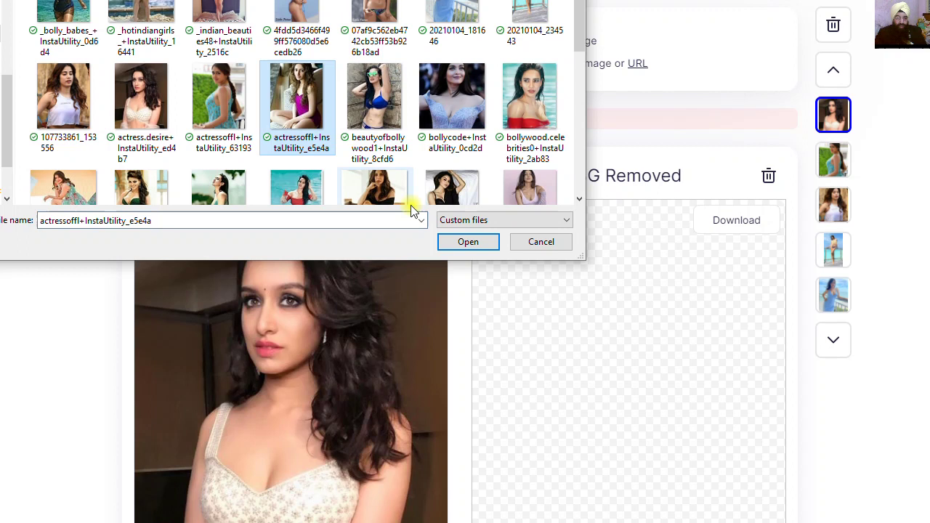
click(465, 241)
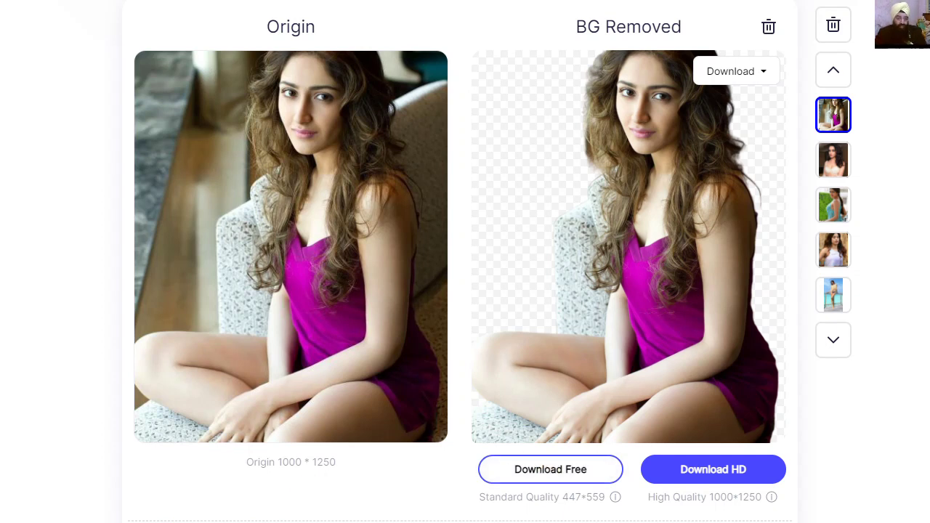
Step: Upload the photo beautyofbollywood1+InstaUtility_8cfd6 to have its background removed
scroll(461, 281, up, 2)
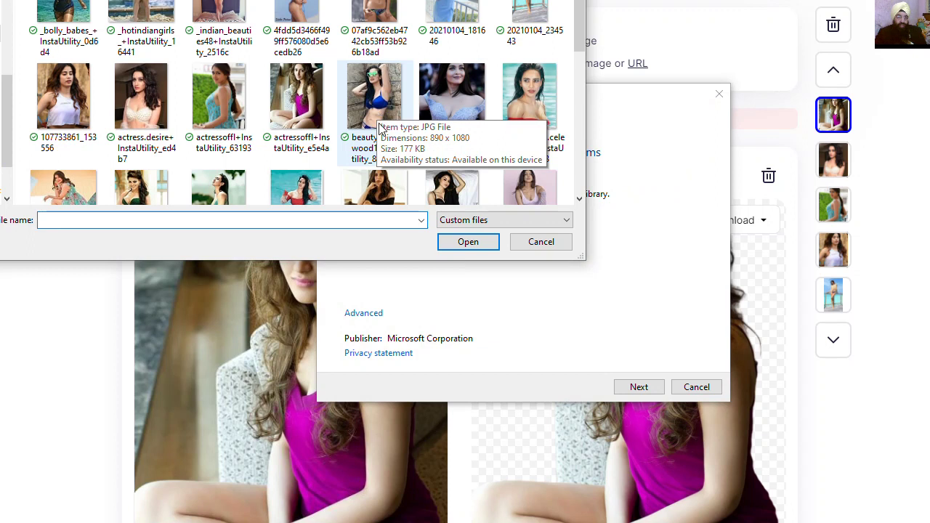
click(376, 94)
click(468, 242)
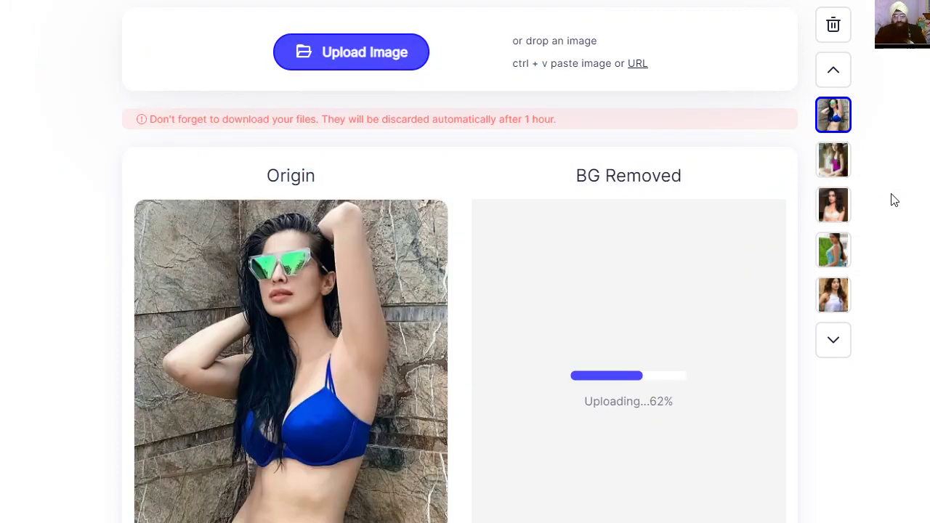
scroll(892, 200, down, 2)
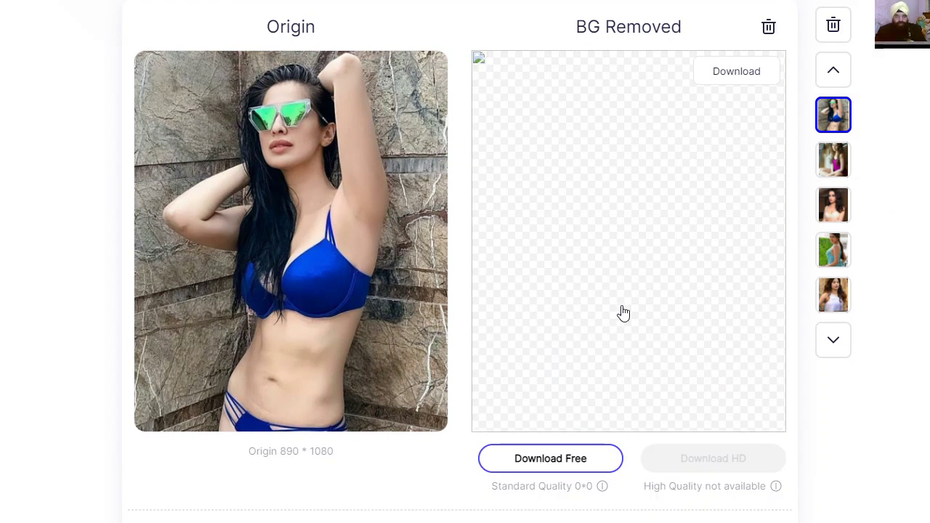
Step: Upload bollycode+InstaUtility_0cd2d for background removal and compare the cutout with the original
scroll(530, 299, up, 2)
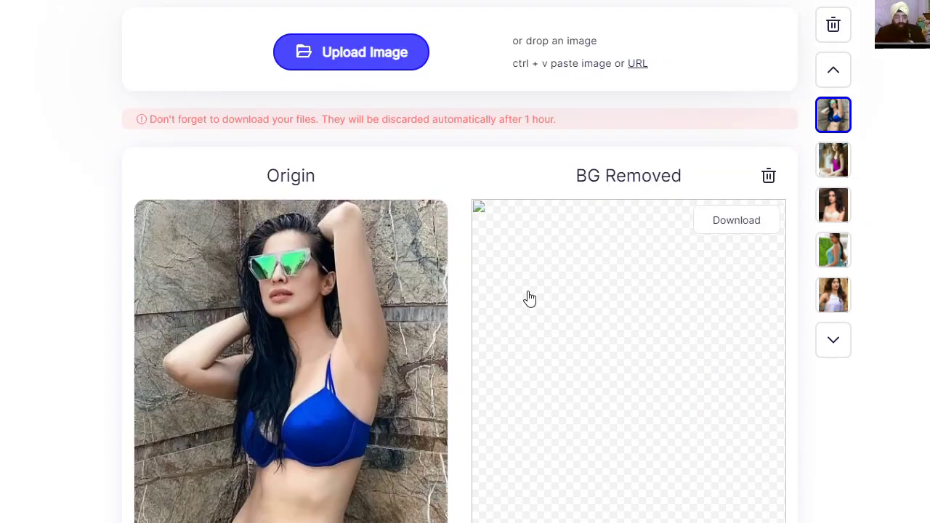
click(347, 54)
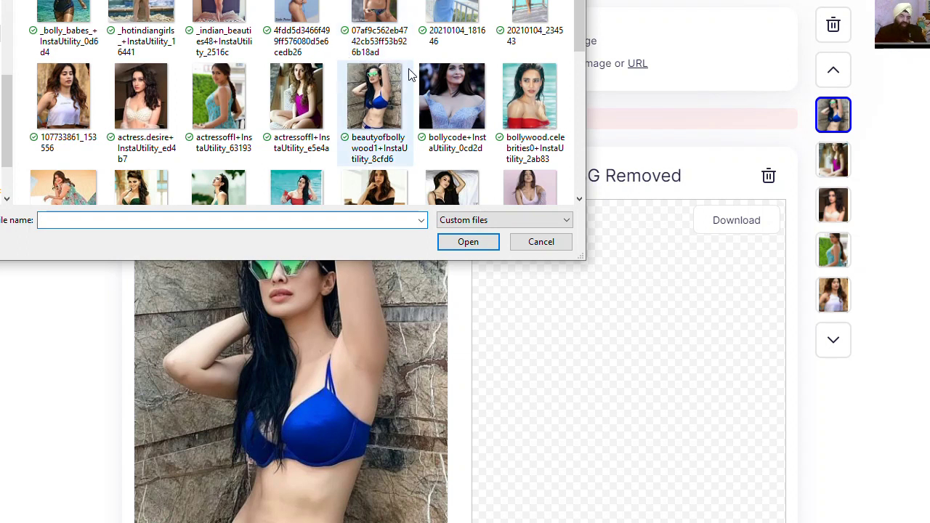
click(450, 68)
click(469, 244)
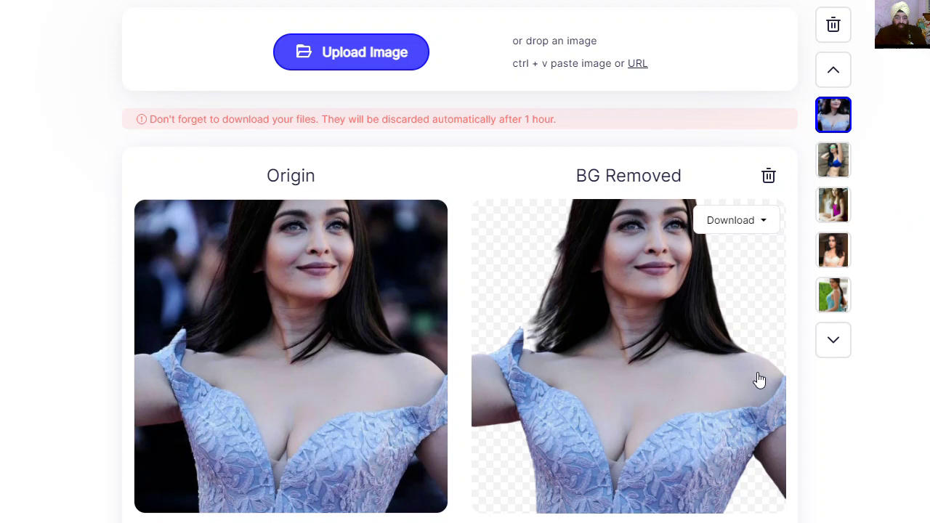
scroll(652, 356, down, 2)
scroll(652, 357, up, 2)
scroll(633, 358, down, 2)
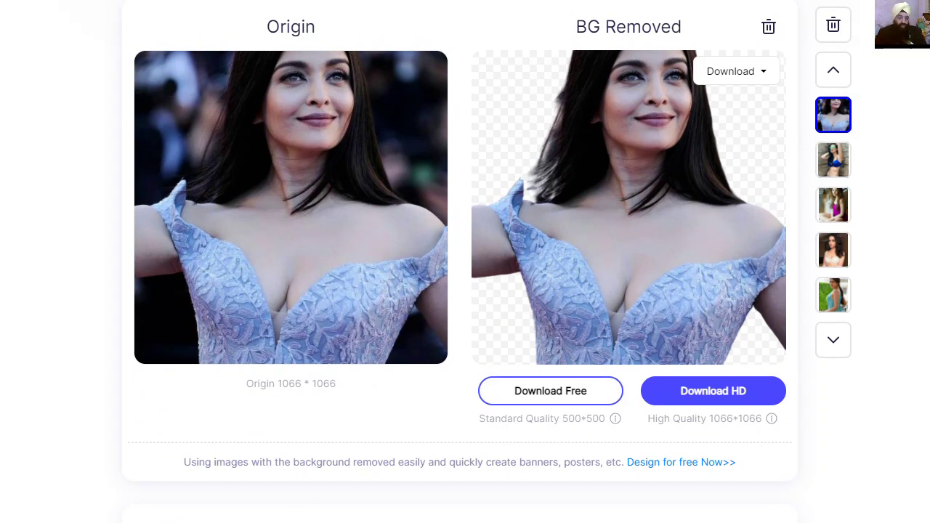
Step: Upload the photo bollywood.celebrities0+InstaUtility_2ab83 to have its background removed
scroll(305, 360, up, 2)
click(353, 49)
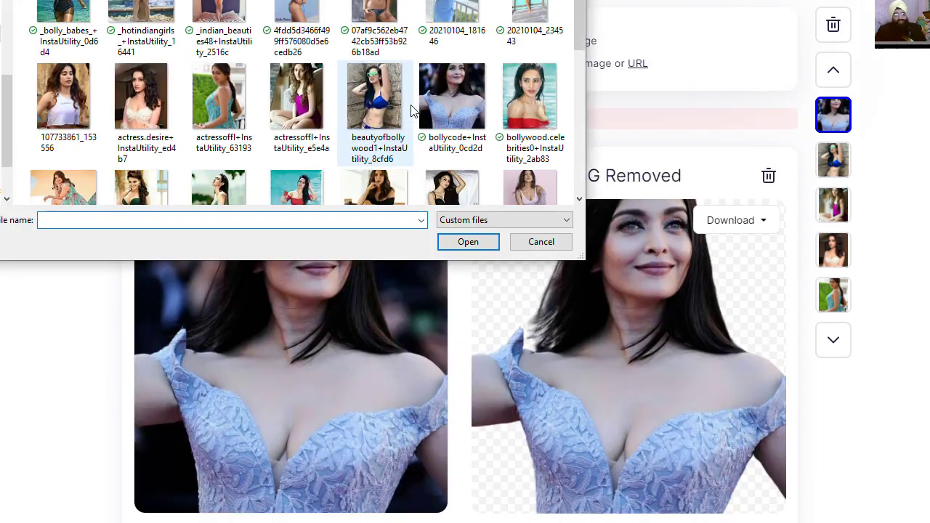
click(530, 109)
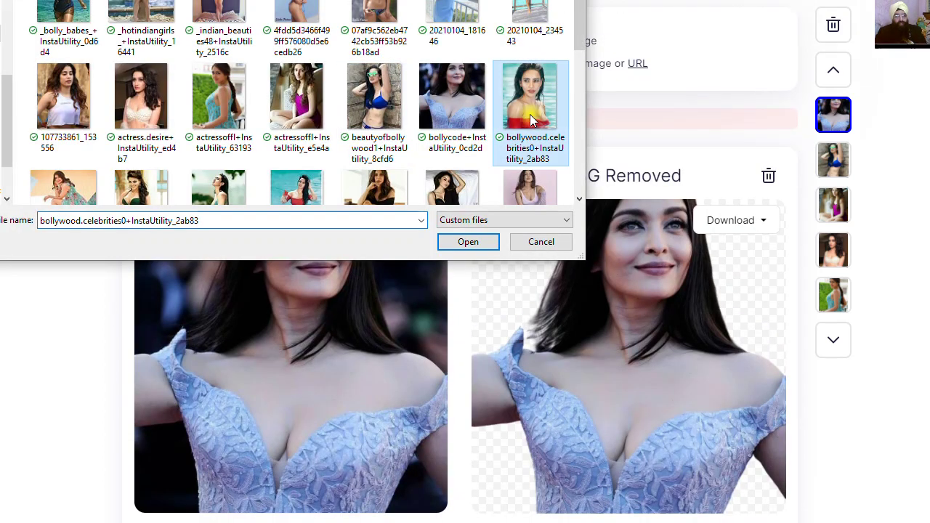
click(474, 242)
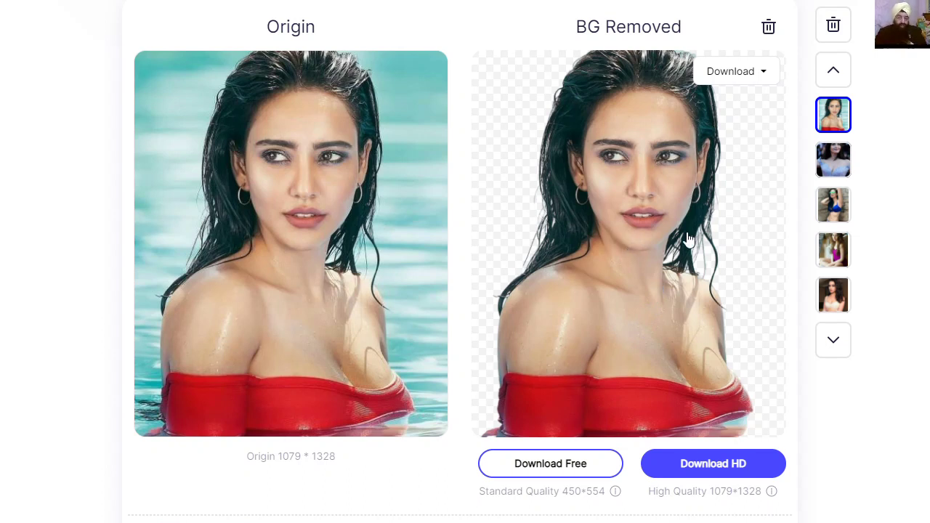
Step: Upload bollywood.celebrities0+InstaUtility_32a7b for background removal and view the resulting cutout
scroll(920, 201, up, 2)
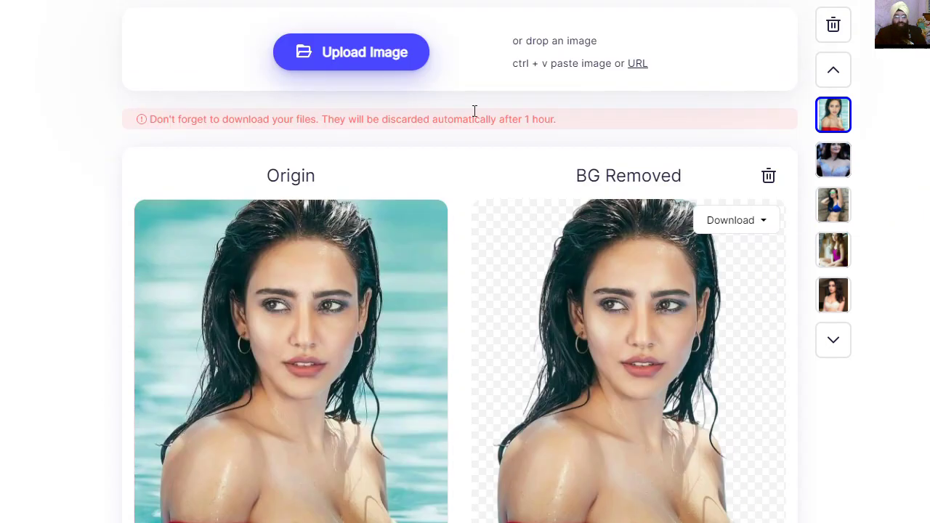
click(357, 54)
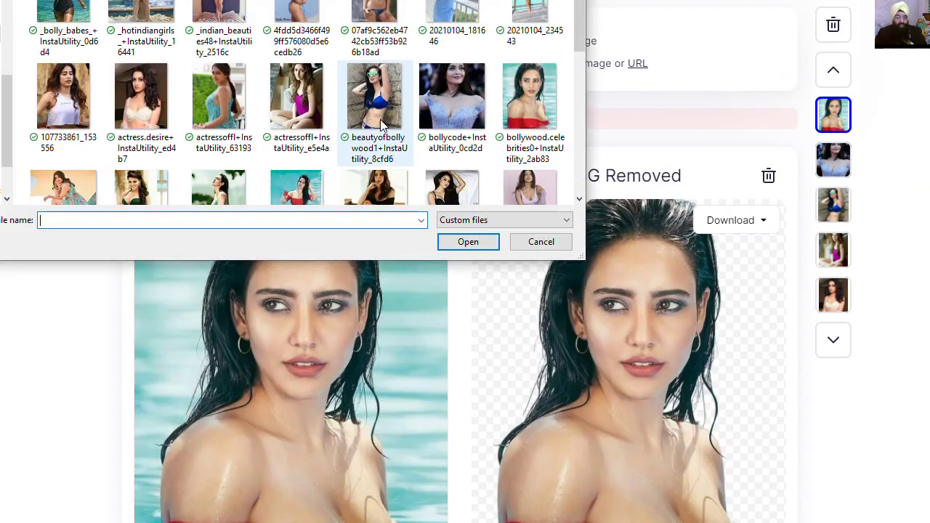
click(79, 187)
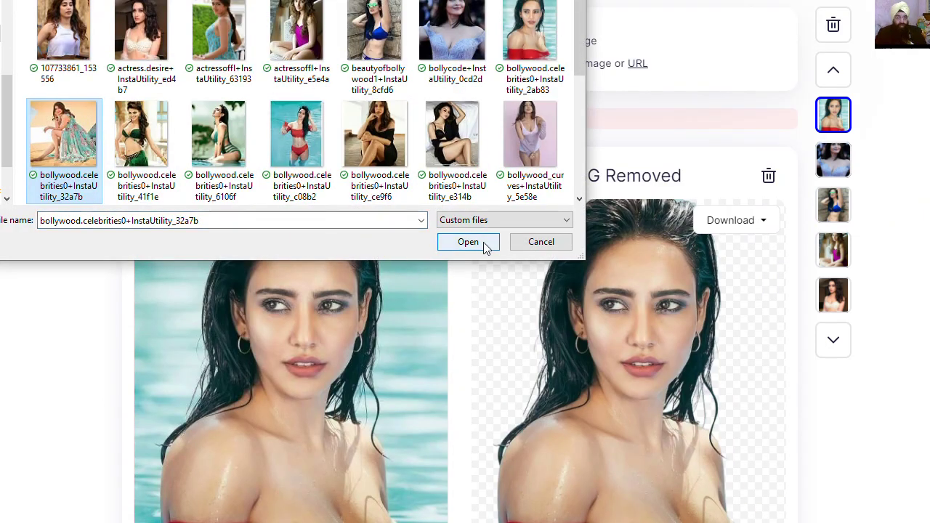
click(485, 246)
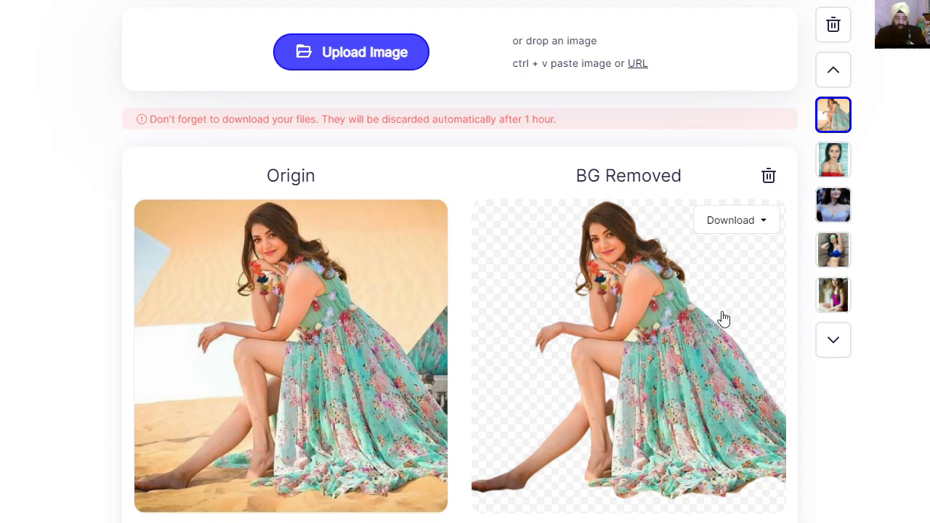
scroll(397, 441, down, 3)
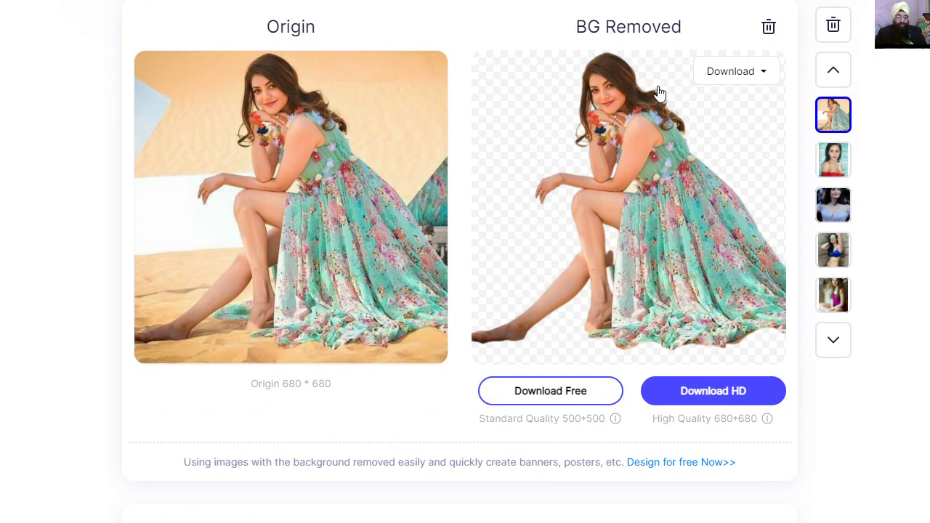
Step: Upload the photo bollywood.celebrities0+InstaUtility_41f1e to have its background removed
scroll(665, 124, up, 3)
click(374, 42)
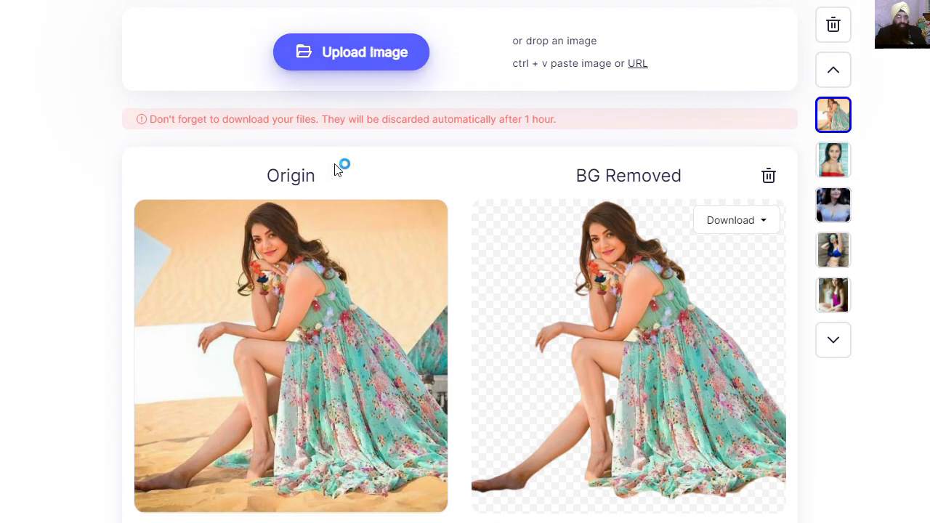
click(141, 187)
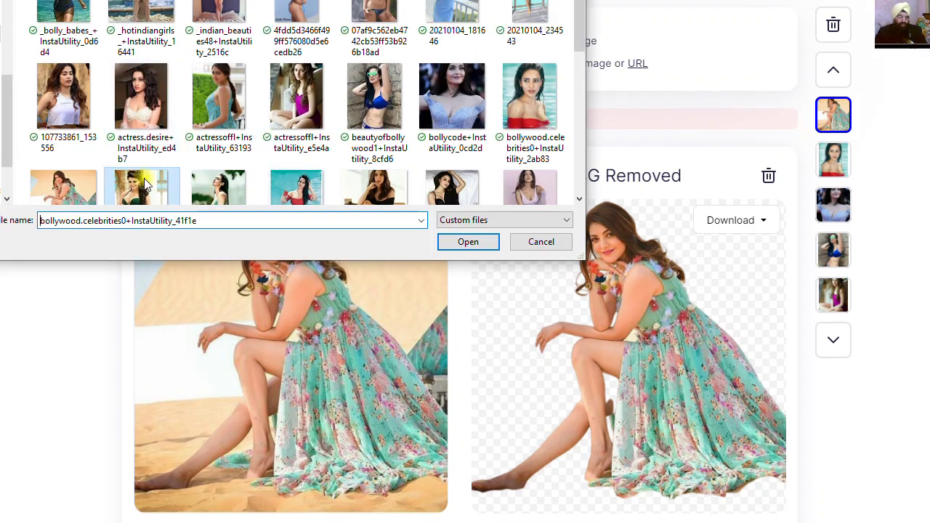
click(469, 242)
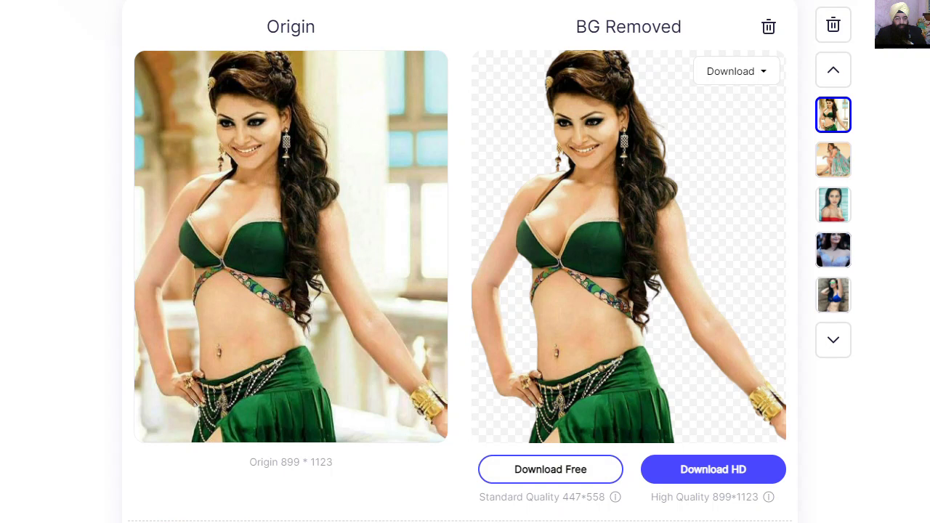
Step: Upload bollywood.celebrities0+InstaUtility_6106f for background removal and view the cutout beside the original
scroll(329, 175, up, 2)
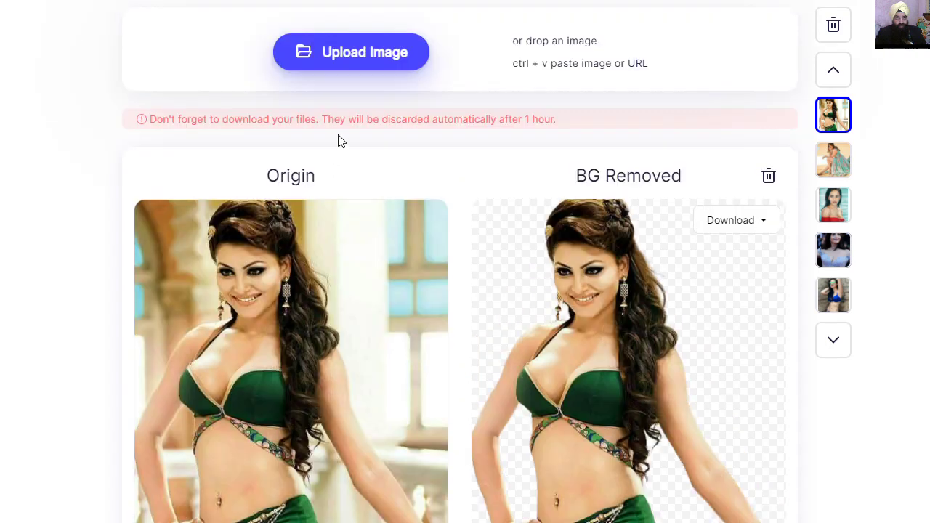
click(365, 55)
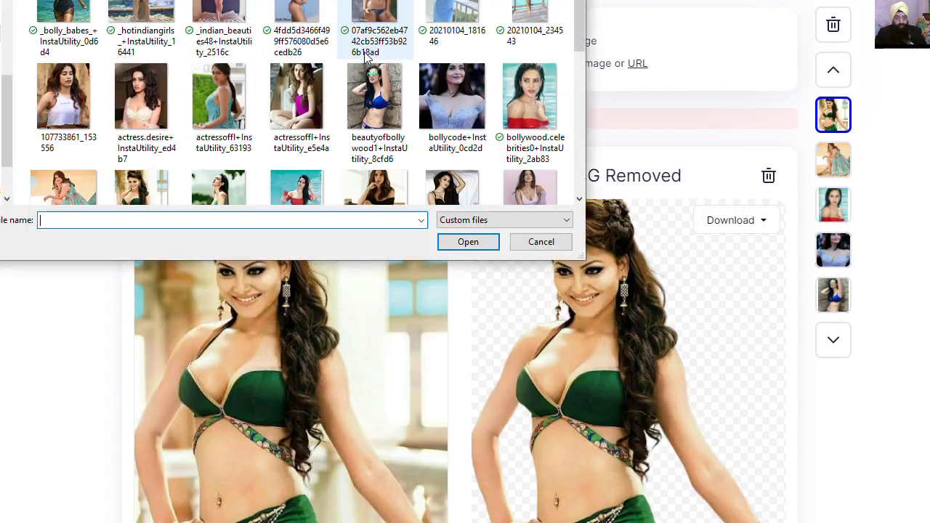
click(577, 201)
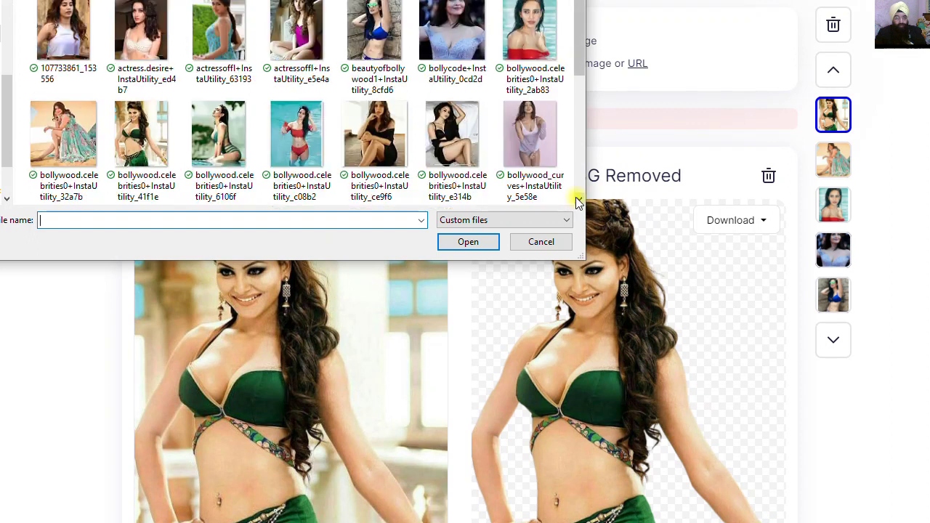
click(243, 144)
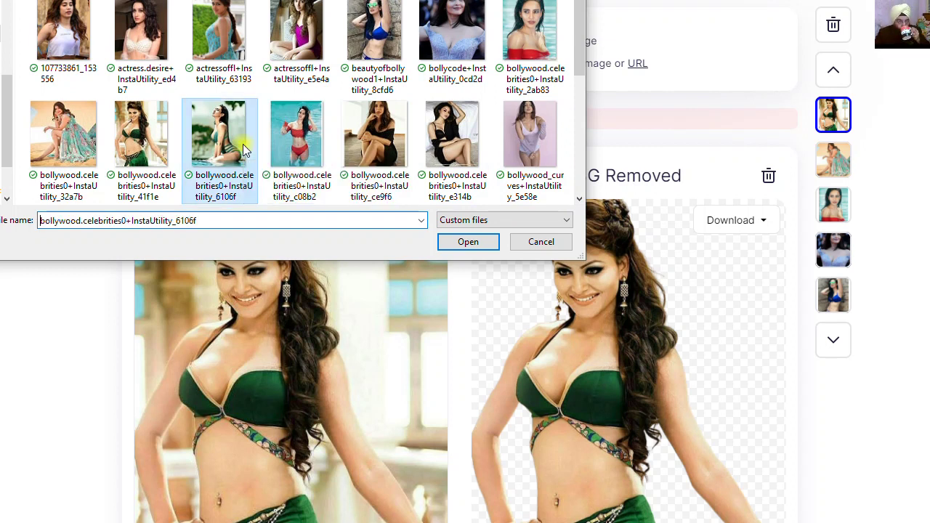
click(444, 242)
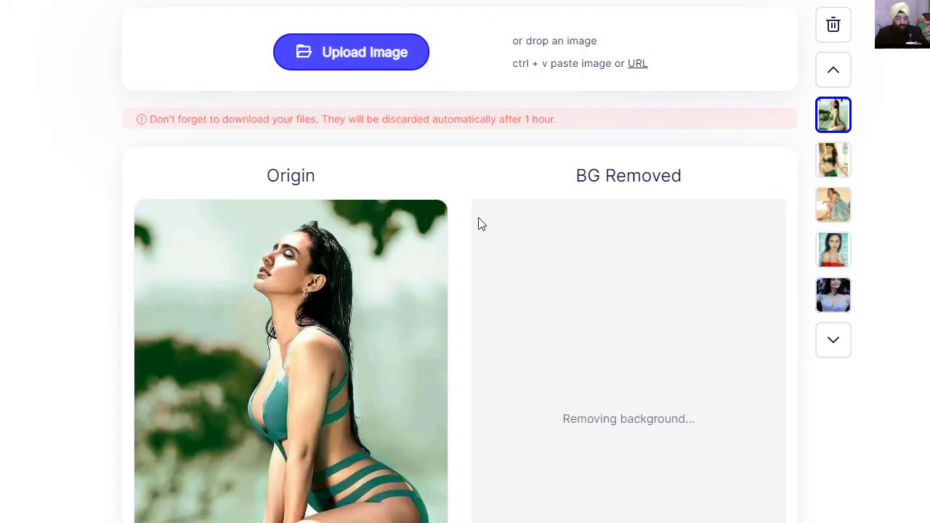
scroll(478, 222, down, 2)
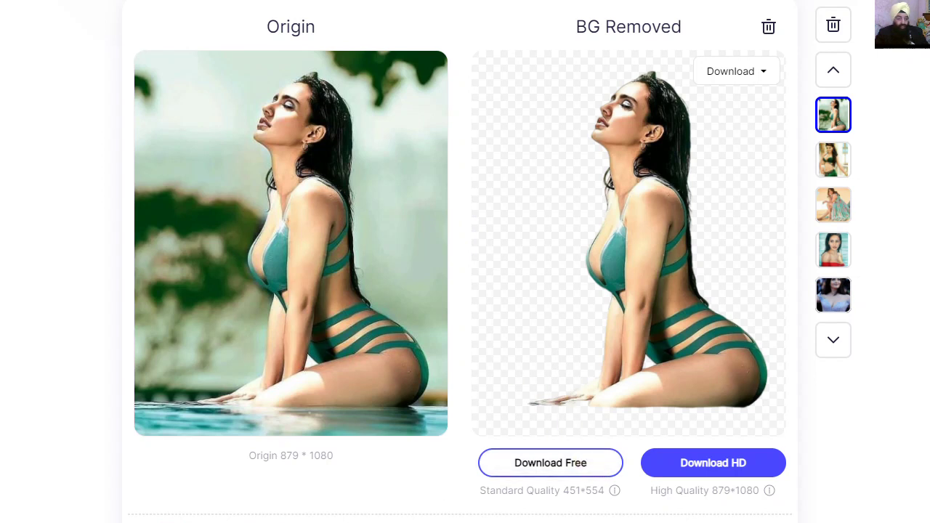
Step: Upload bollywood.celebrities0+InstaUtility_c08b2 for background removal and download the free standard-quality cutout
scroll(480, 325, up, 2)
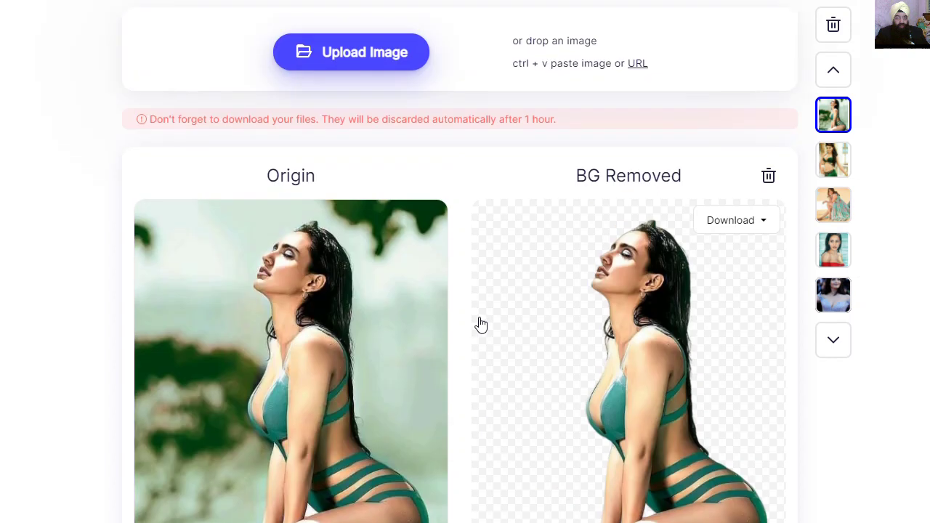
click(353, 53)
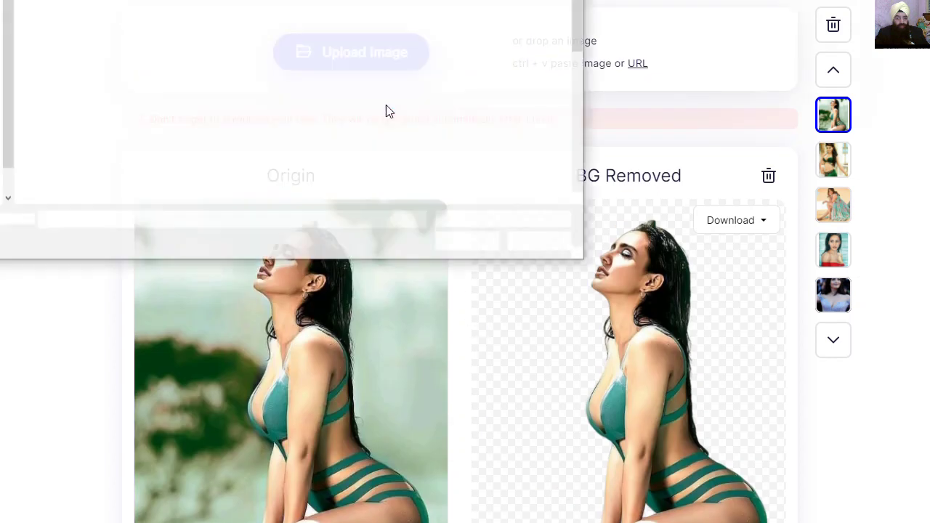
click(301, 195)
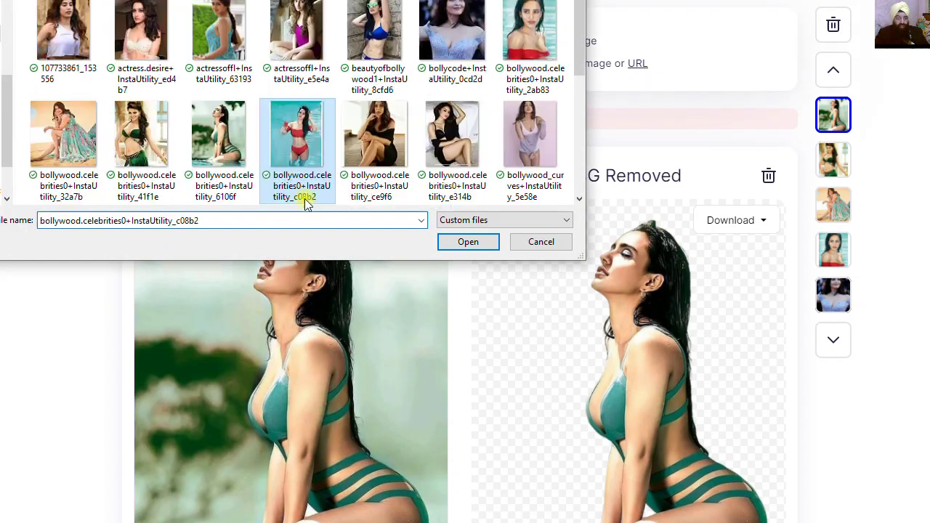
click(458, 243)
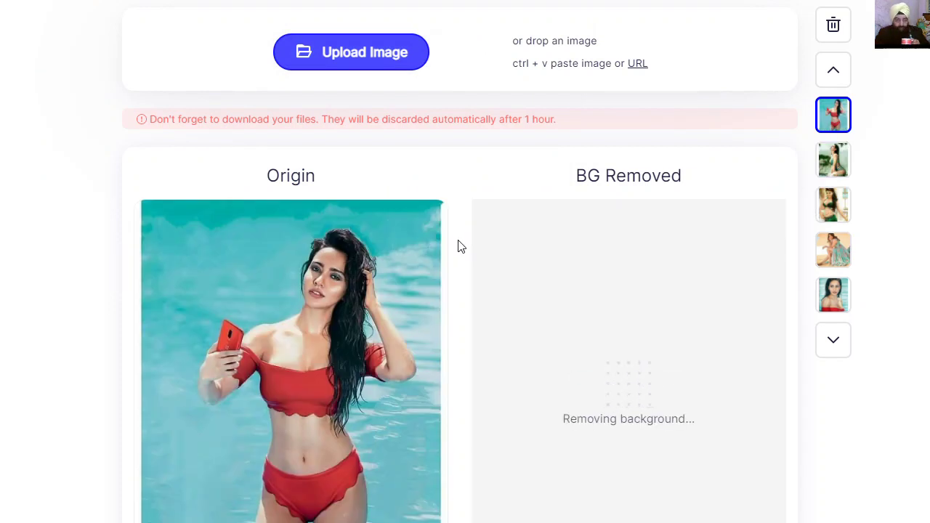
scroll(458, 246, down, 2)
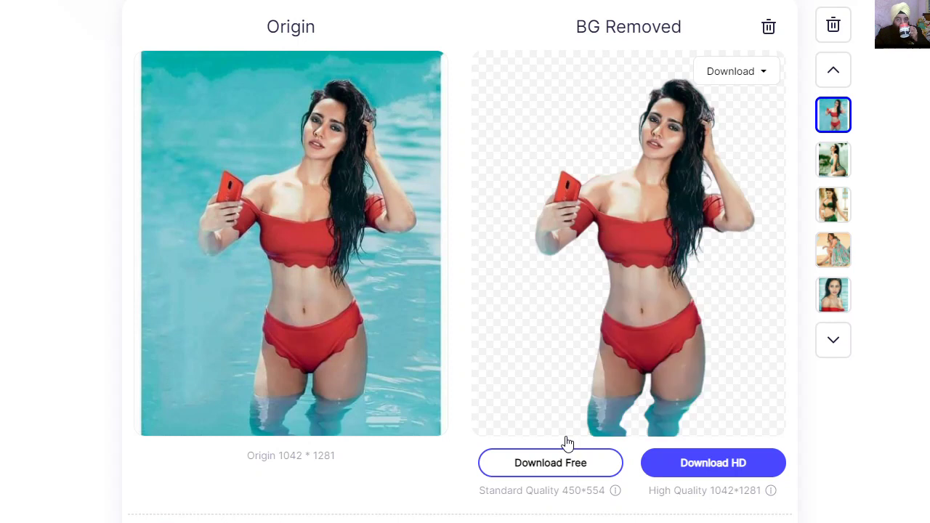
click(555, 469)
Step: Remove the background from bollywood.celebrities0+InstaUtility_ce9f6 and download its free standard-quality cutout
scroll(384, 324, up, 2)
click(369, 58)
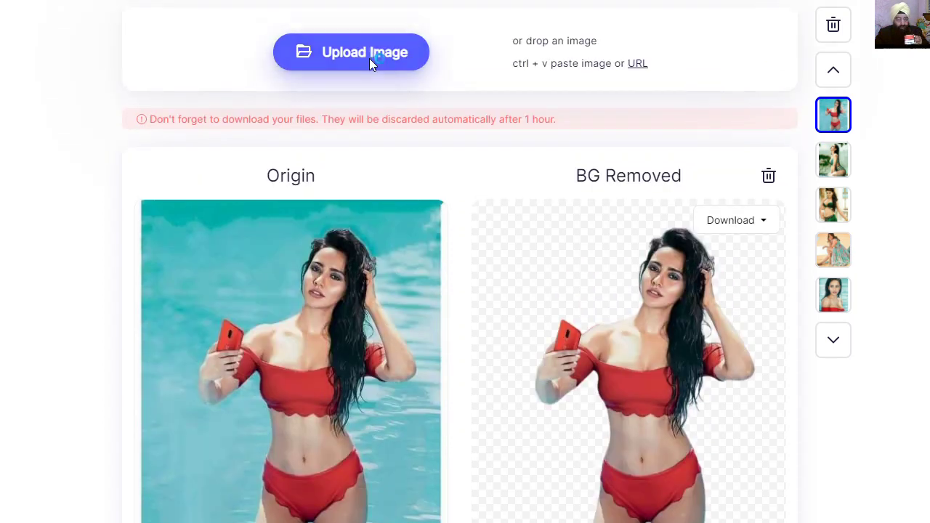
click(378, 190)
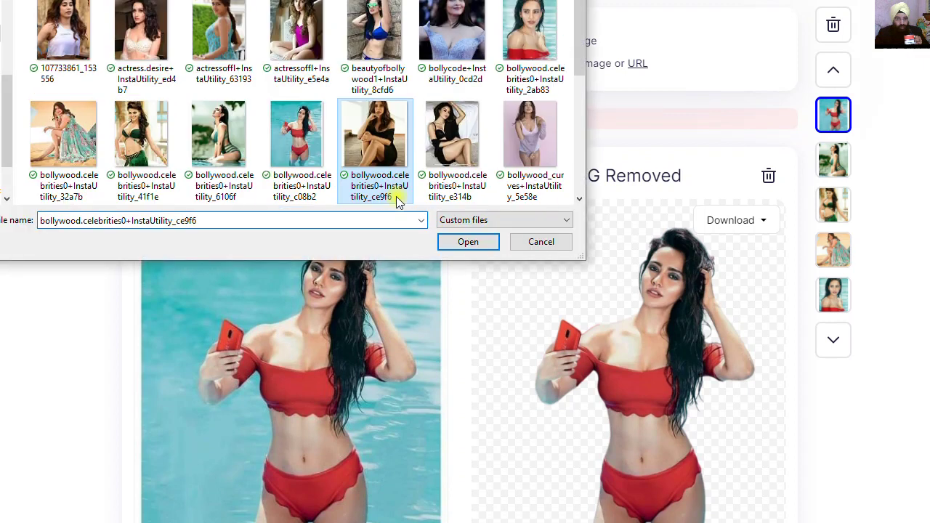
click(467, 240)
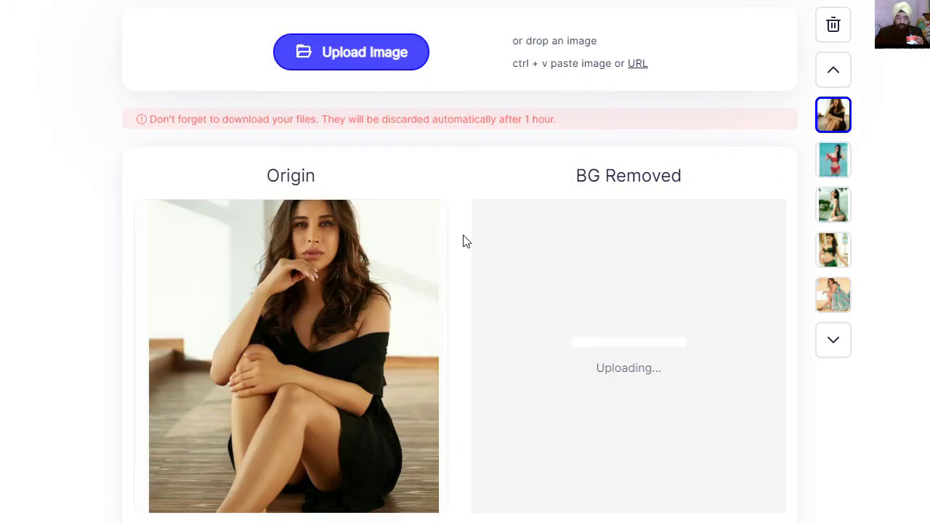
scroll(466, 241, down, 2)
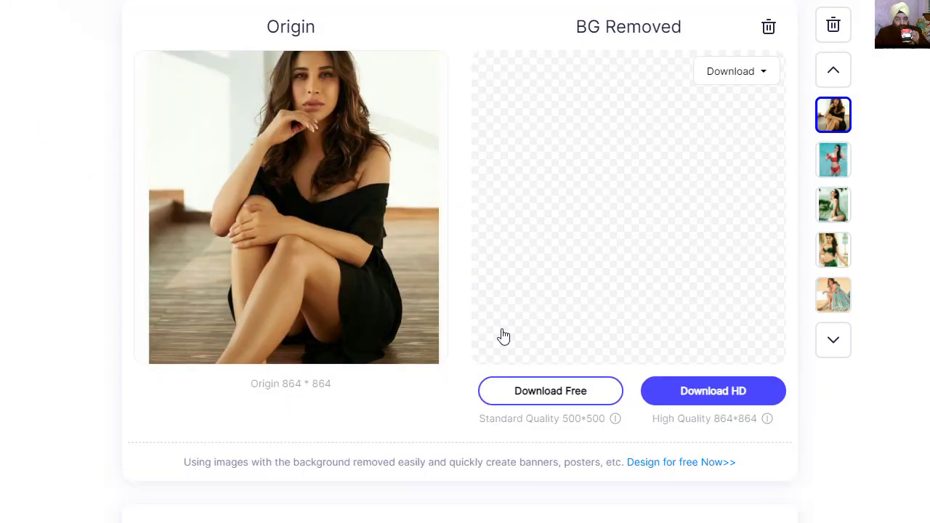
click(516, 394)
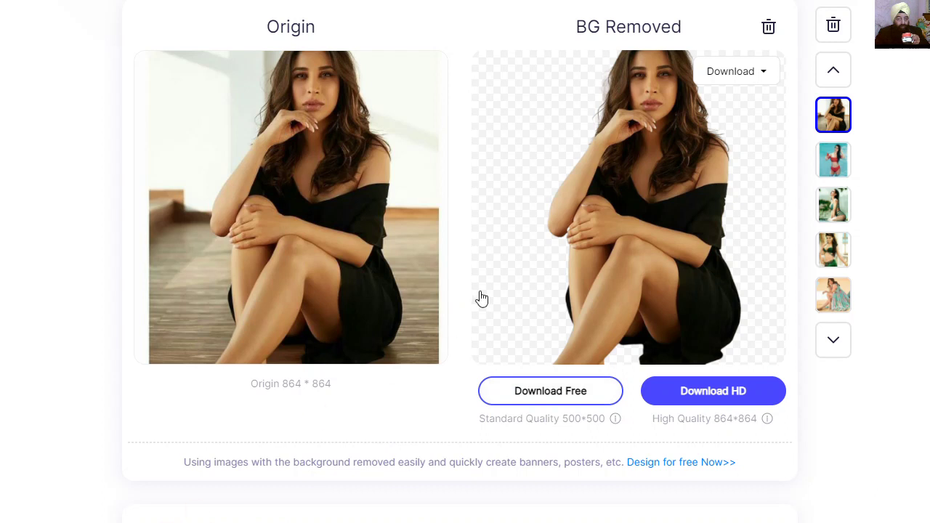
Step: Upload the photo bollywood.celebrities0+InstaUtility_e314b to have its background removed
scroll(482, 298, up, 2)
click(366, 71)
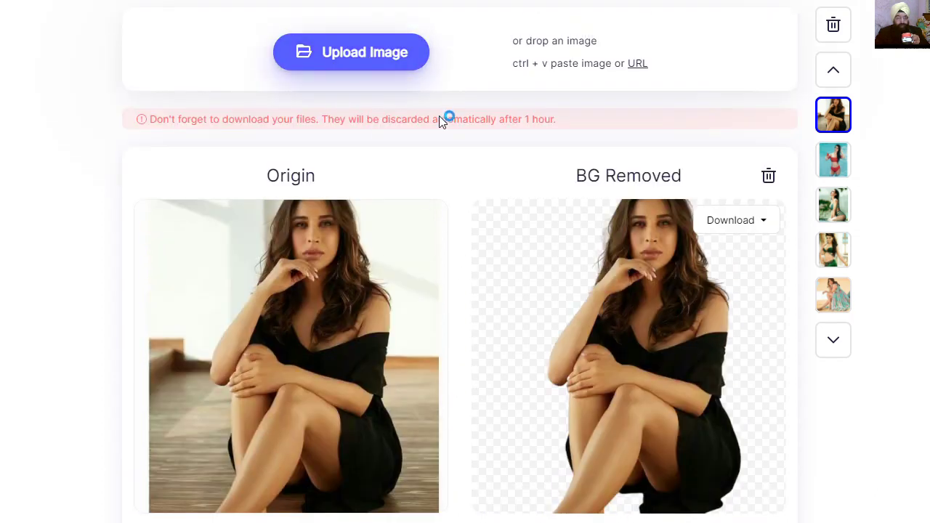
click(516, 187)
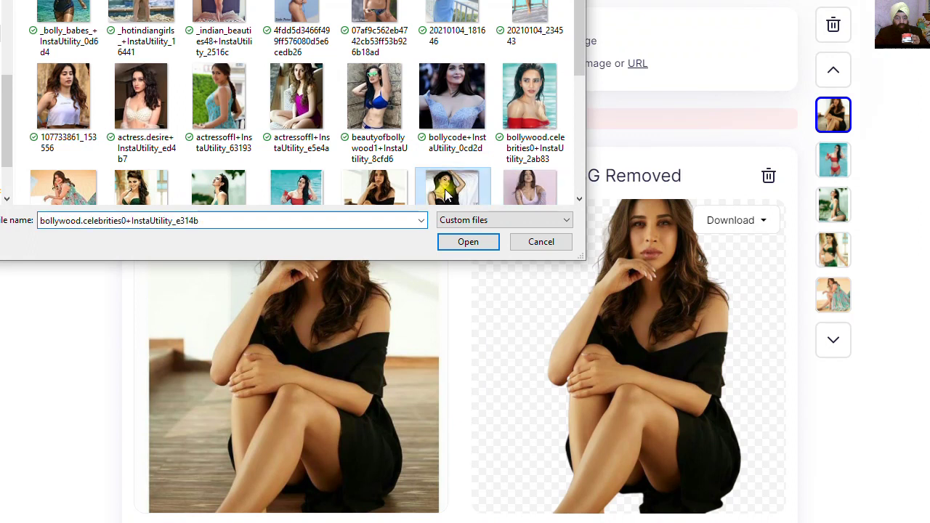
click(469, 246)
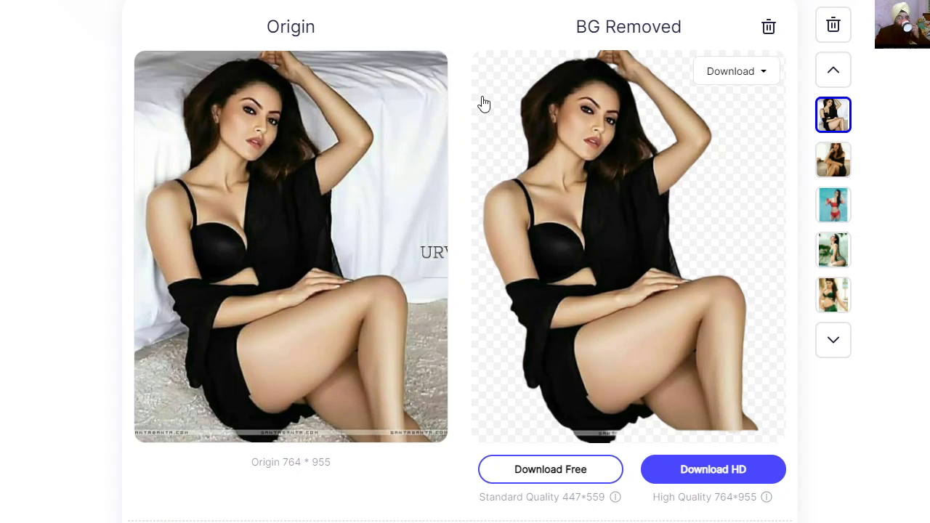
Step: Upload bollywood_curves+InstaUtility_5e58e for background removal and download the free standard-quality cutout
scroll(482, 97, up, 2)
click(341, 58)
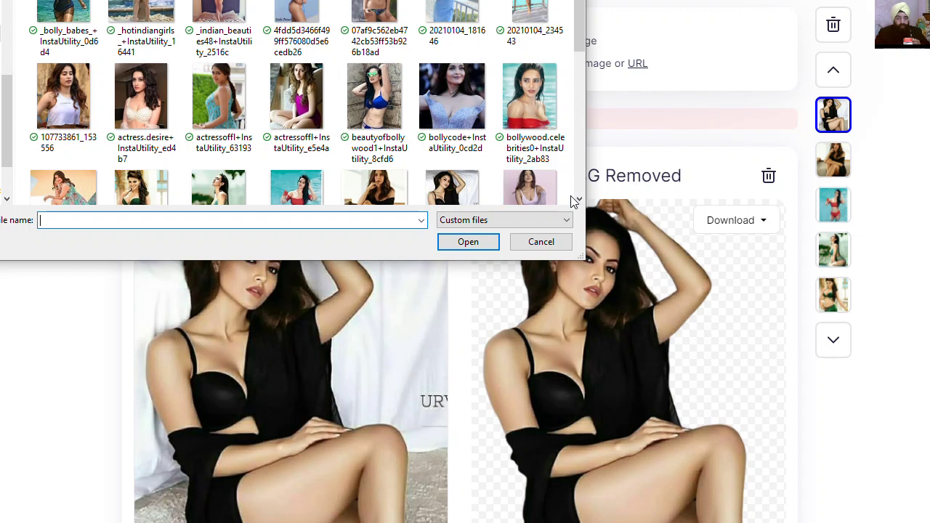
click(528, 191)
click(469, 242)
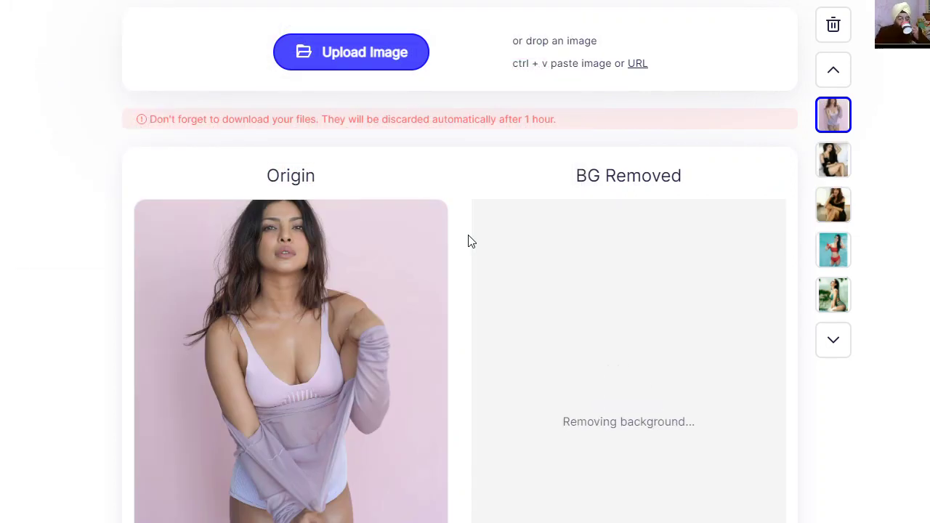
scroll(468, 242, down, 2)
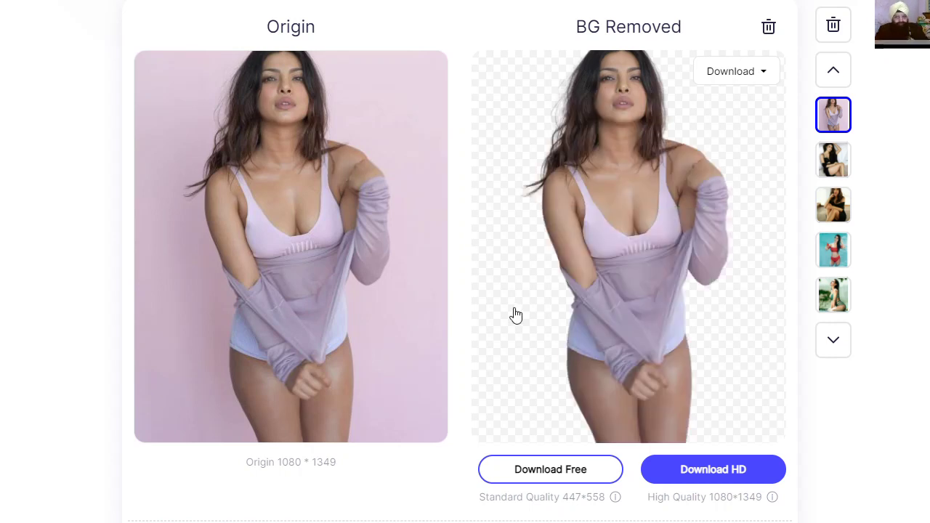
click(565, 470)
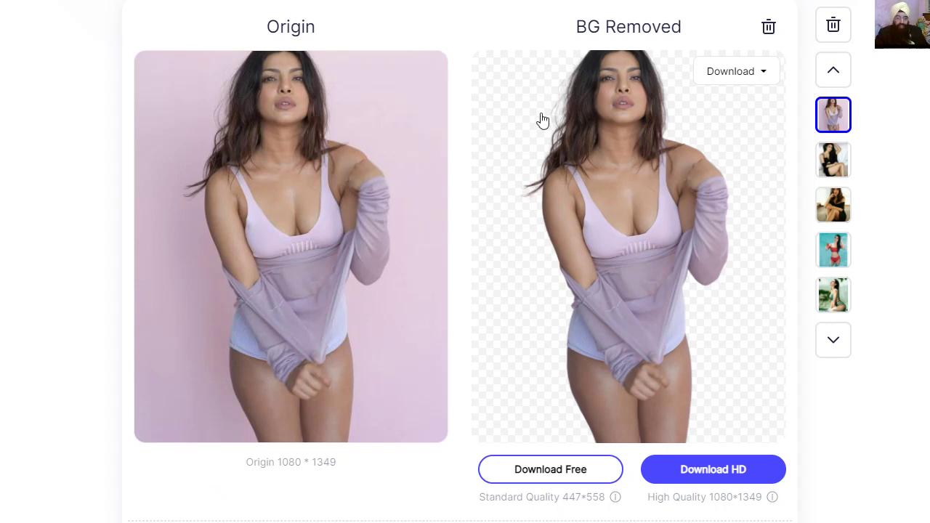
Step: Upload the photo bollywood_curves+InstaUtility_9aa25 to have its background removed
scroll(514, 166, up, 2)
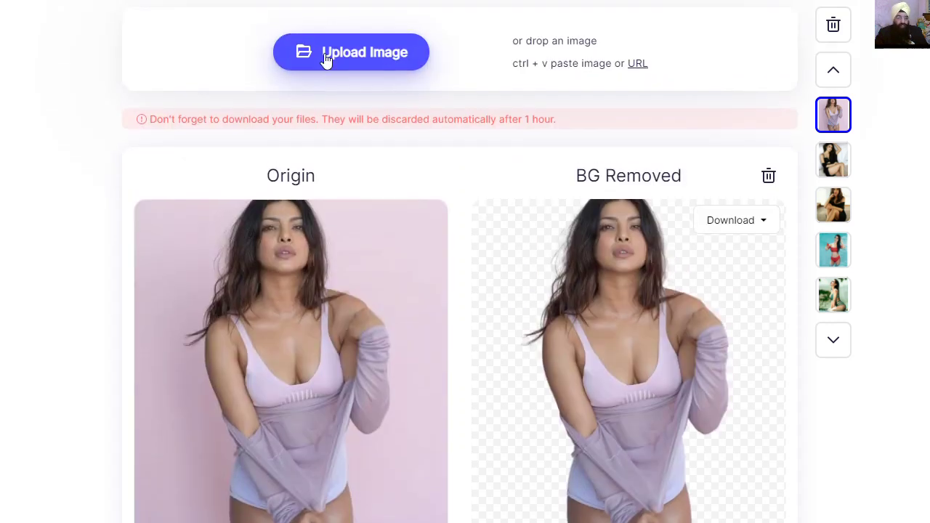
click(332, 48)
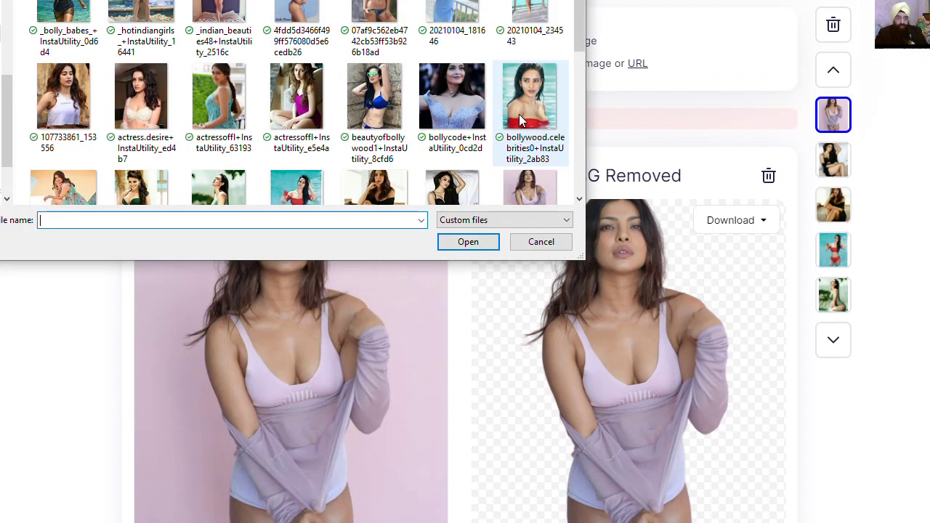
scroll(577, 199, down, 3)
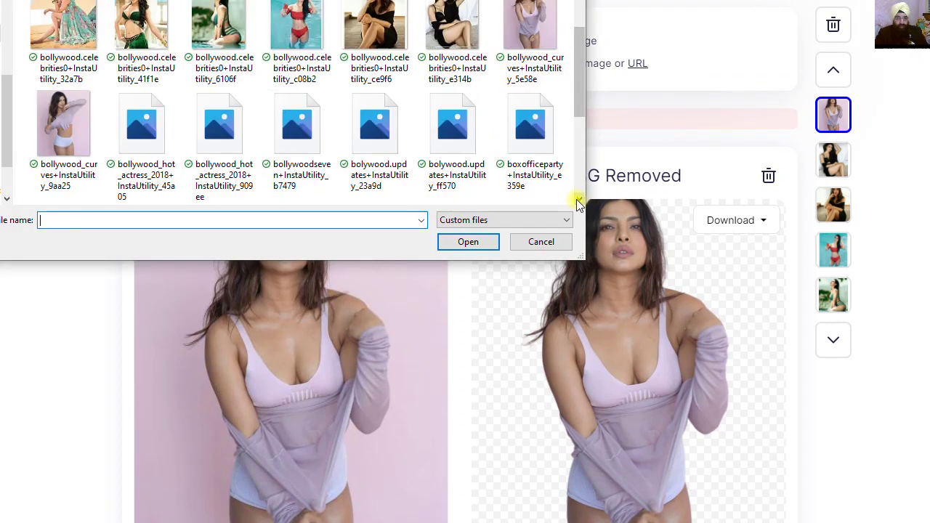
click(63, 123)
click(462, 243)
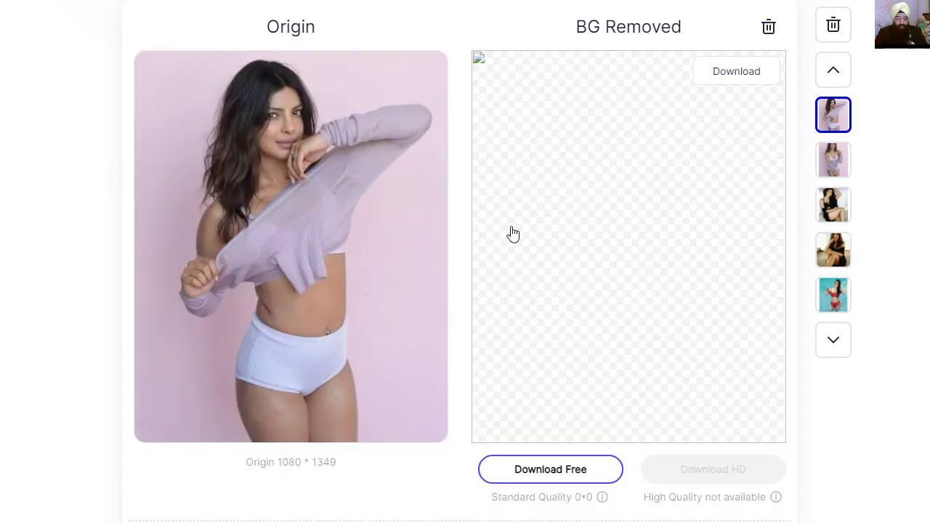
Step: Upload bollywood_hot_actress_2018+InstaUtility_45a05 for background removal and view the resulting cutout
scroll(402, 220, up, 3)
click(354, 58)
scroll(457, 100, down, 5)
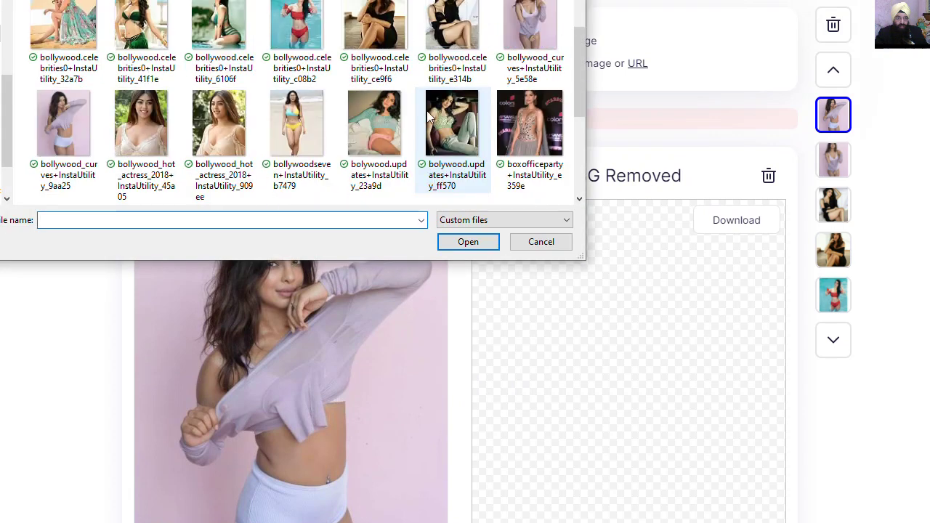
click(136, 163)
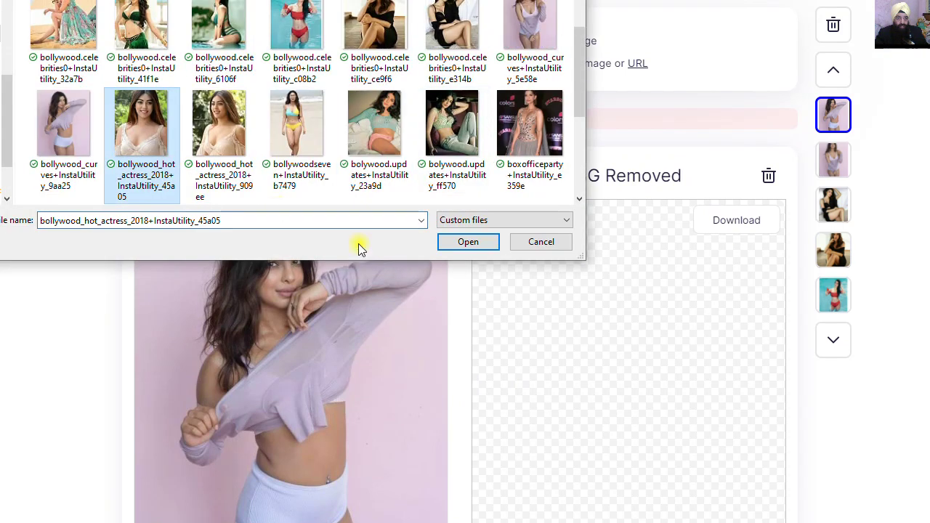
click(469, 243)
scroll(456, 256, down, 2)
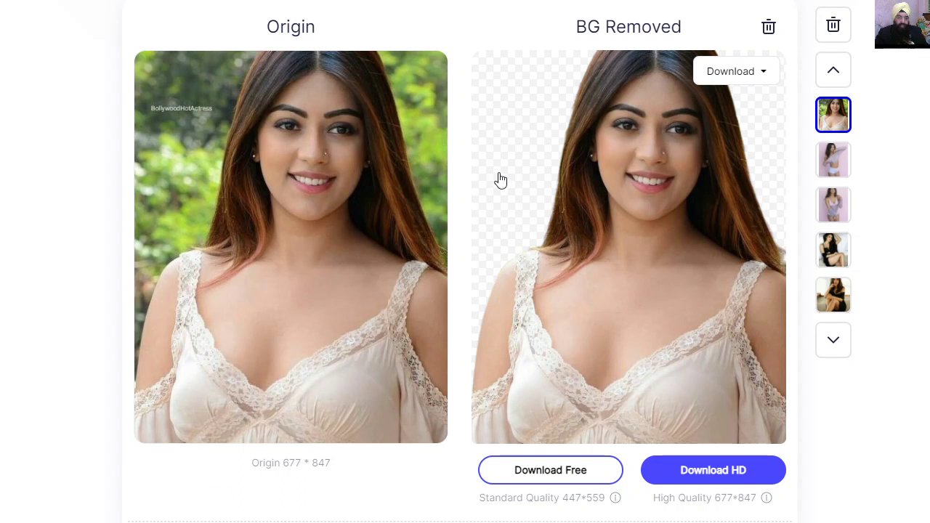
Step: Upload bollywood_hot_actress_2018+InstaUtility_909ee for background removal and download the free standard-quality cutout
scroll(470, 146, up, 2)
click(359, 60)
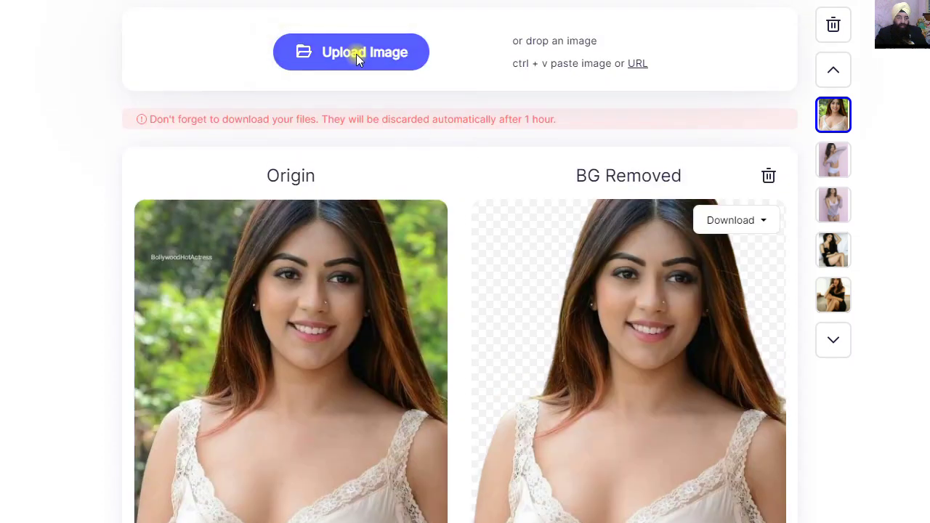
scroll(388, 140, down, 1)
scroll(388, 140, down, 1)
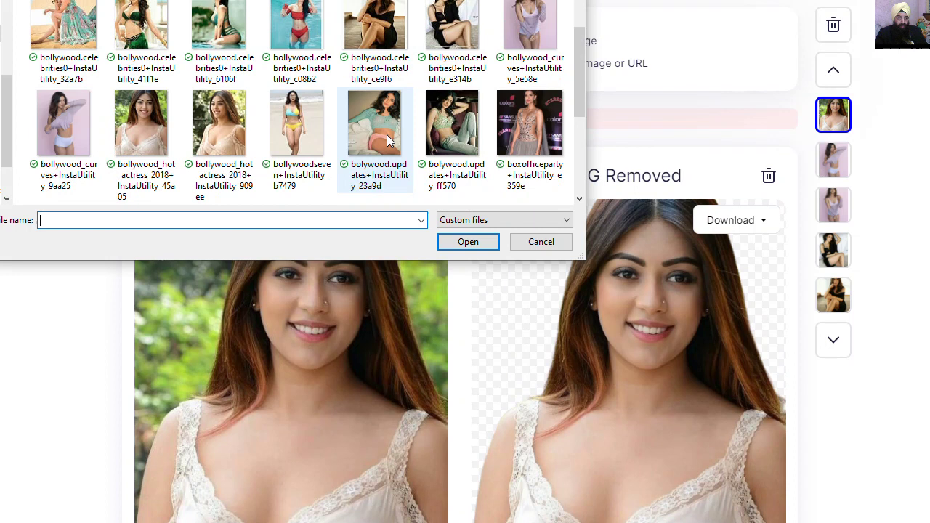
click(218, 128)
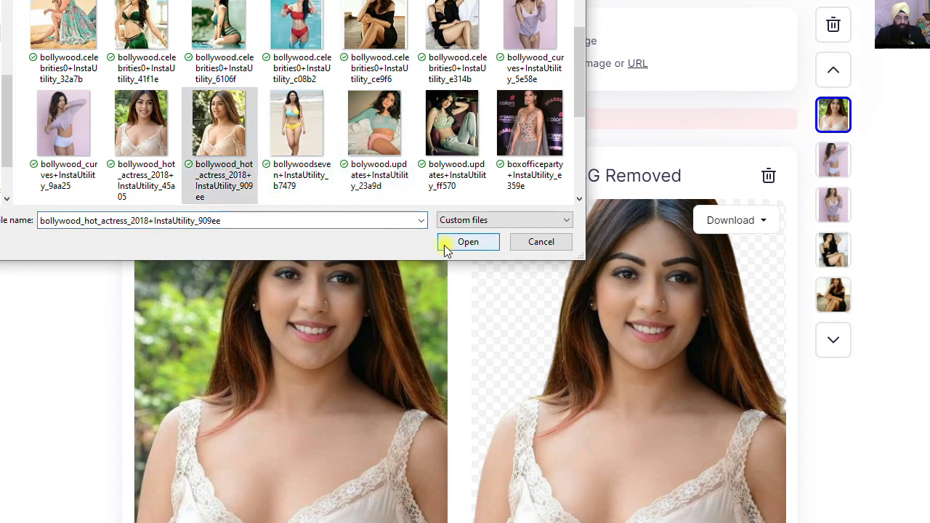
click(444, 245)
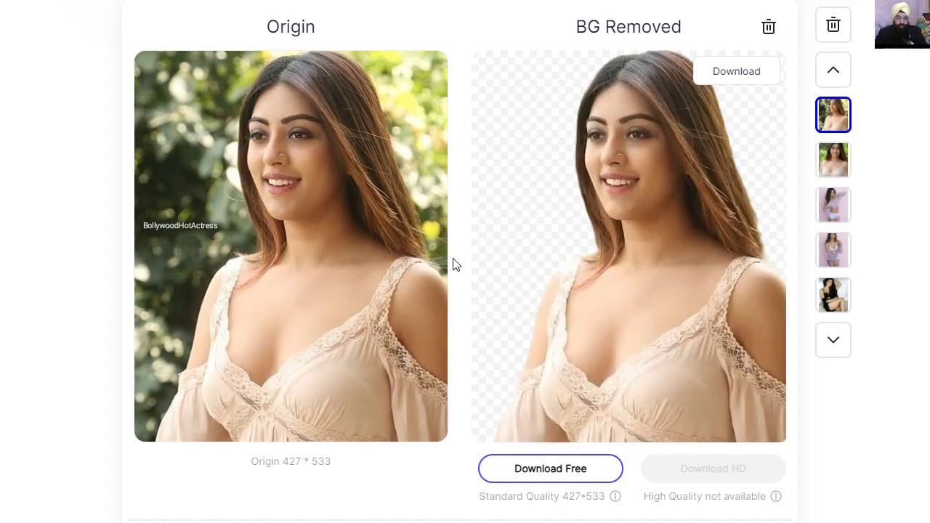
click(590, 469)
Step: Upload bollywoodseven+InstaUtility_b7479 for background removal and download the free standard-quality cutout
scroll(436, 152, up, 2)
click(380, 56)
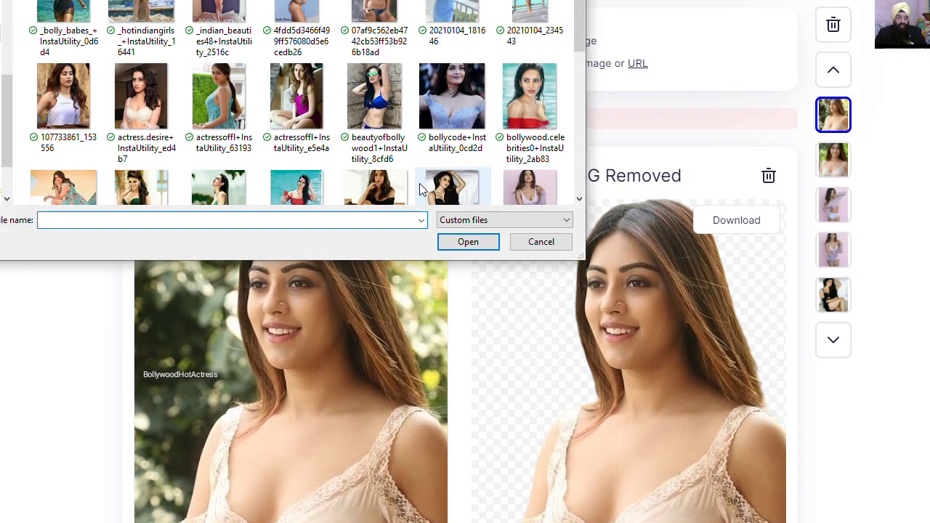
scroll(440, 185, down, 2)
scroll(269, 169, down, 1)
click(297, 123)
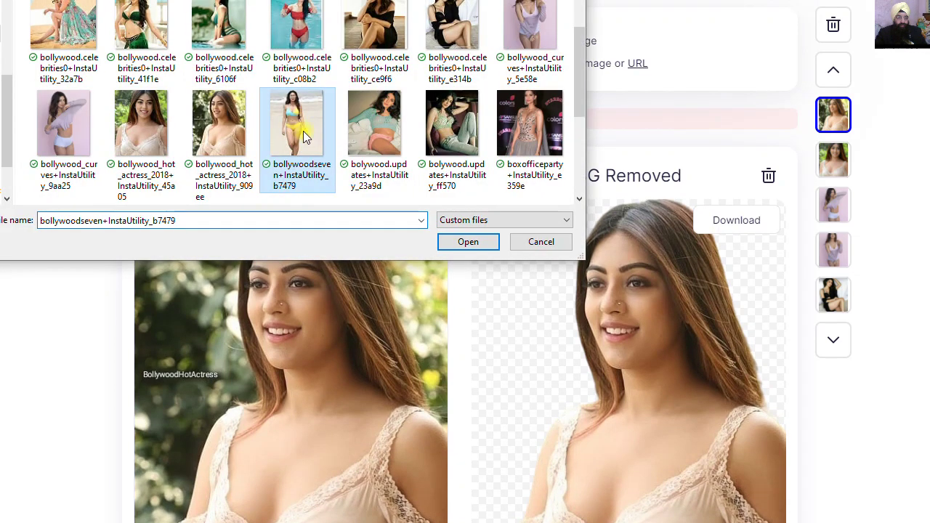
click(468, 244)
scroll(452, 248, down, 2)
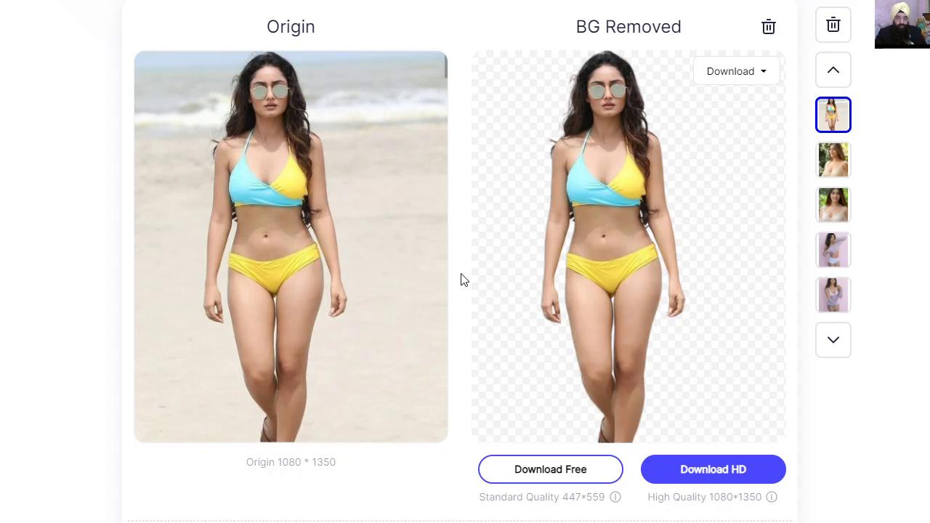
click(501, 476)
Step: Upload bolywood.updates+InstaUtility_23a9d for background removal and download the free standard-quality cutout
scroll(436, 276, up, 3)
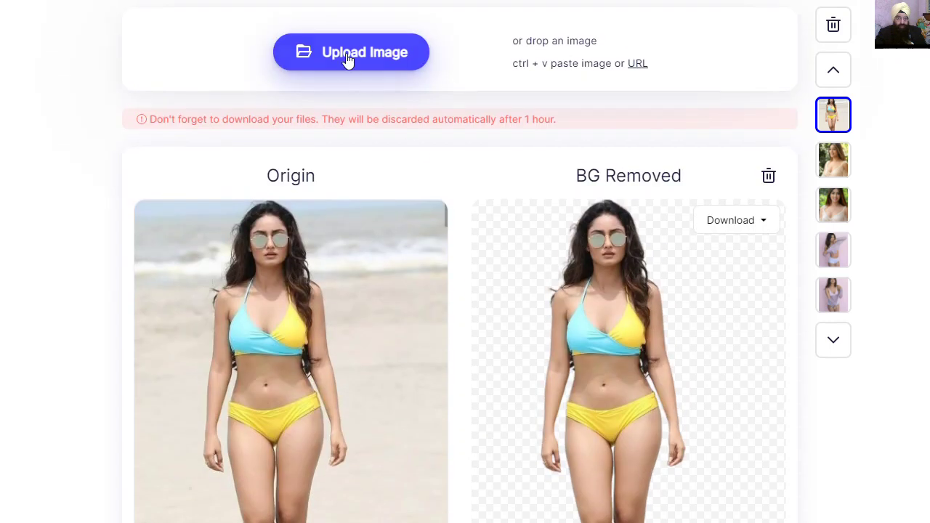
scroll(385, 88, down, 3)
click(385, 55)
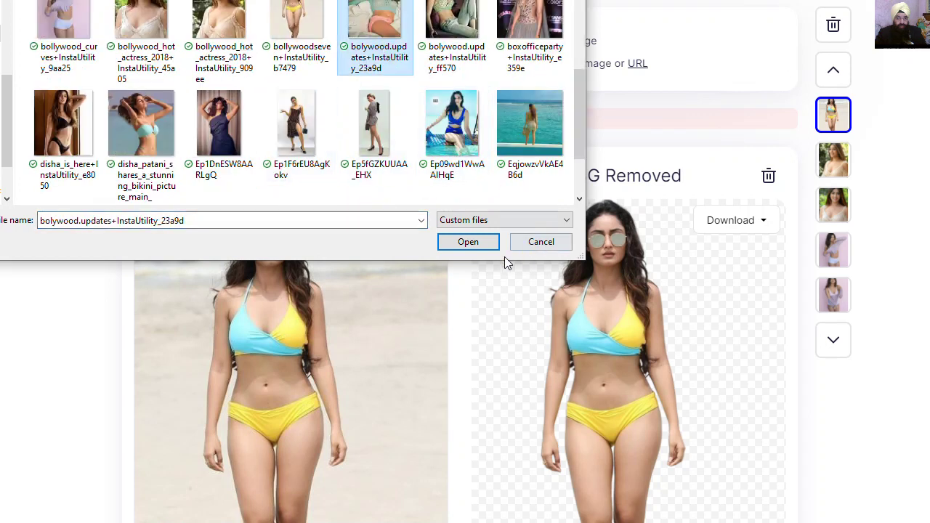
click(455, 244)
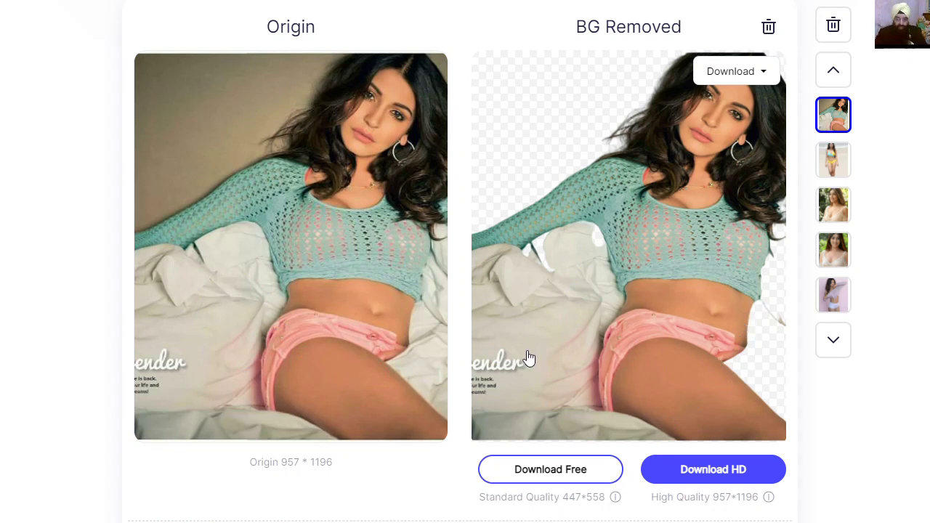
click(562, 471)
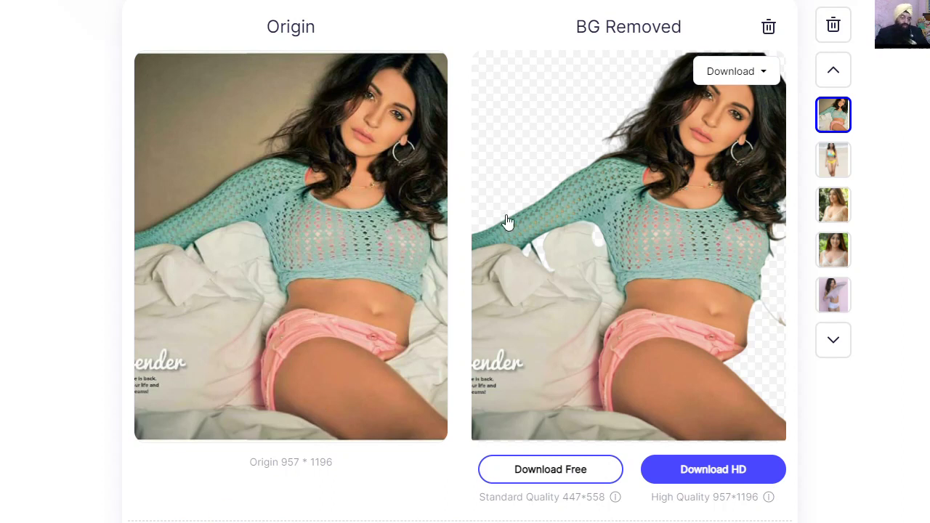
Step: Try to remove the background from the photo bolywood.updates+InstaUtility_ff570 by uploading it
scroll(606, 129, up, 2)
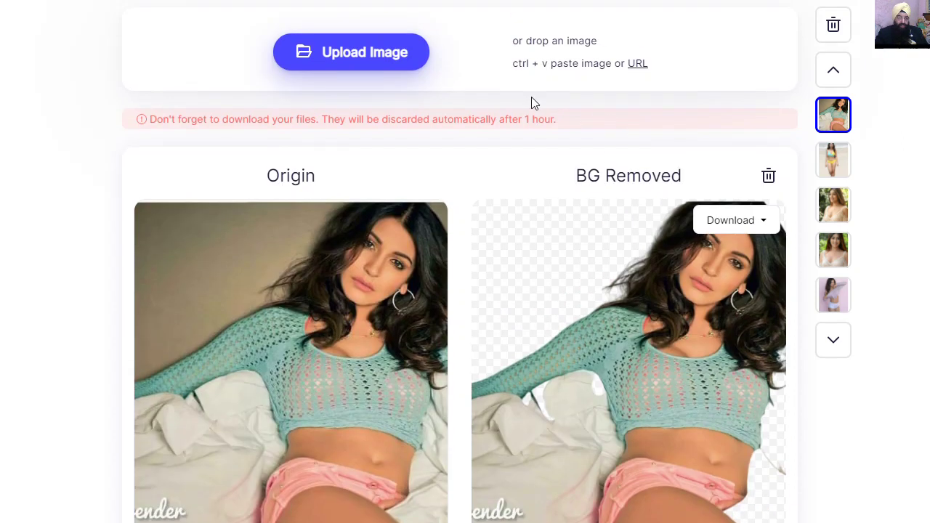
click(376, 58)
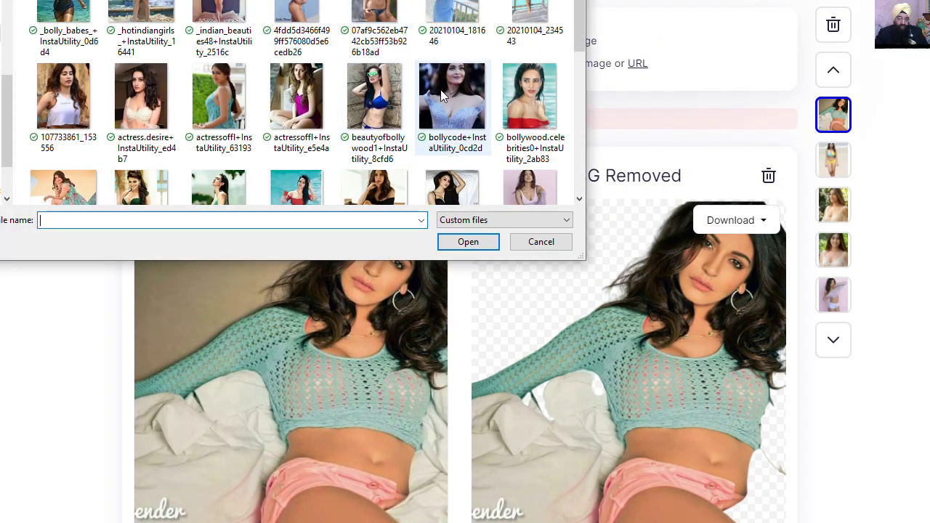
scroll(441, 96, down, 3)
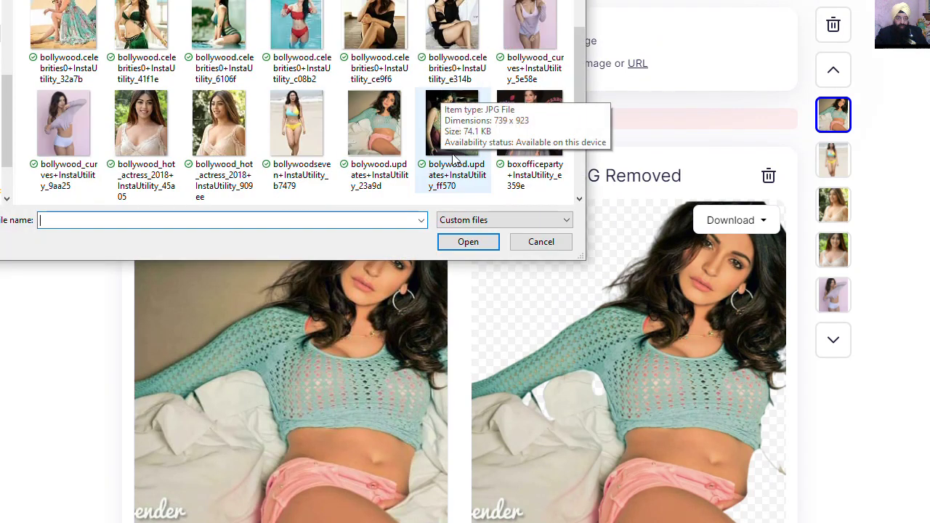
click(452, 157)
click(469, 242)
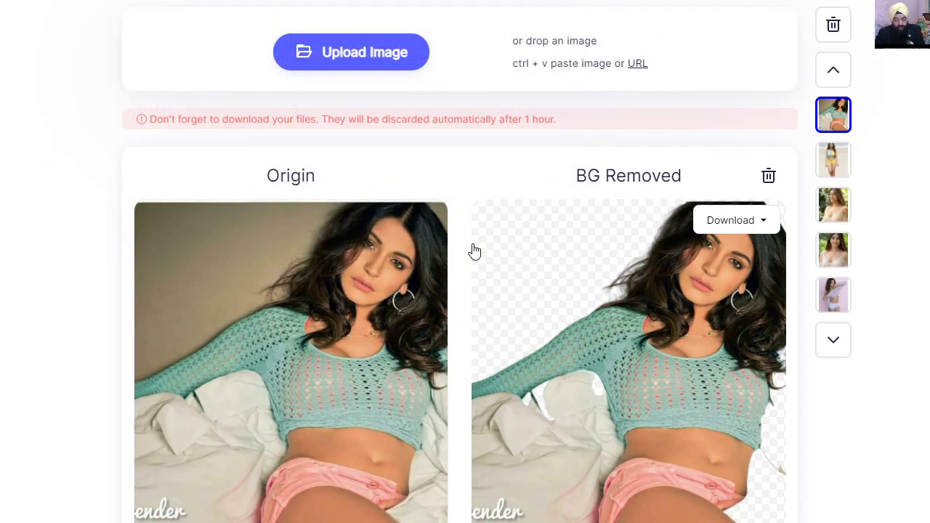
scroll(472, 249, down, 2)
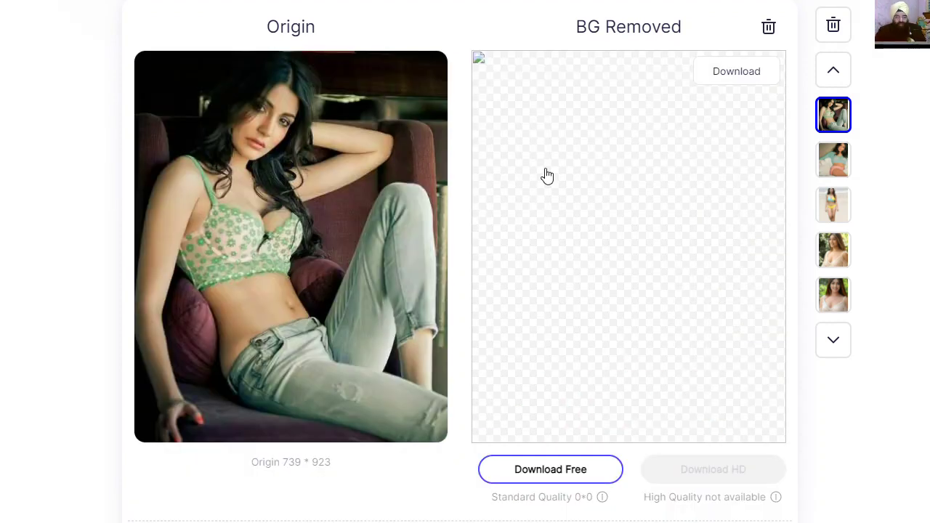
Step: Upload boxofficeparty+InstaUtility_e359e for background removal and view the resulting cutout
scroll(544, 175, up, 2)
click(358, 57)
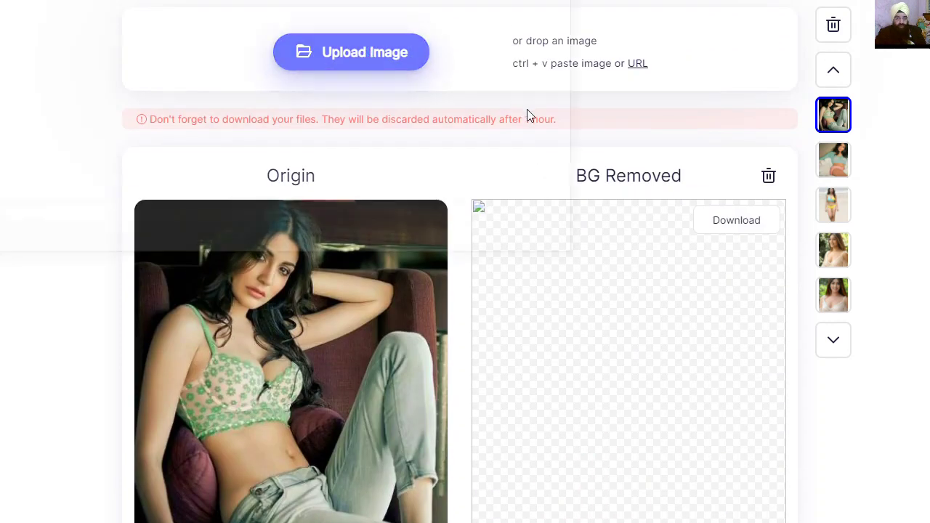
scroll(564, 123, down, 5)
click(529, 32)
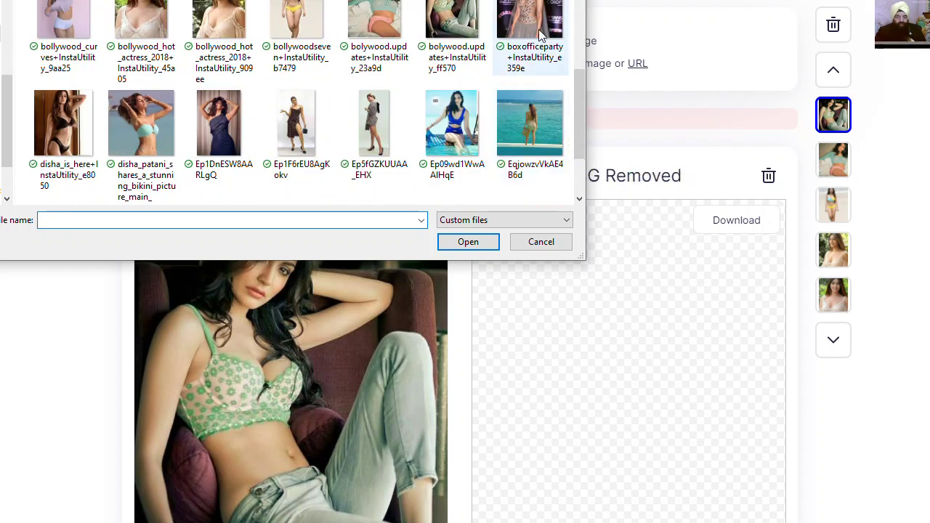
click(468, 241)
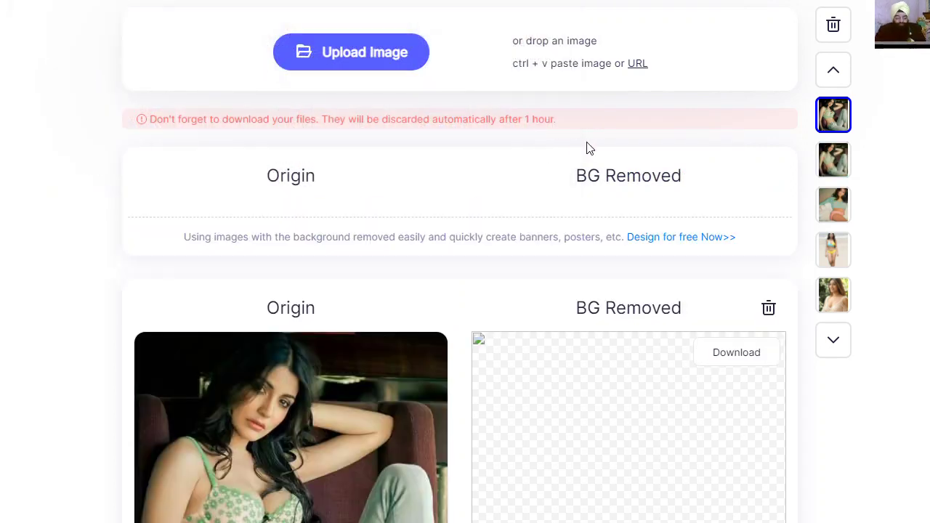
scroll(460, 291, down, 2)
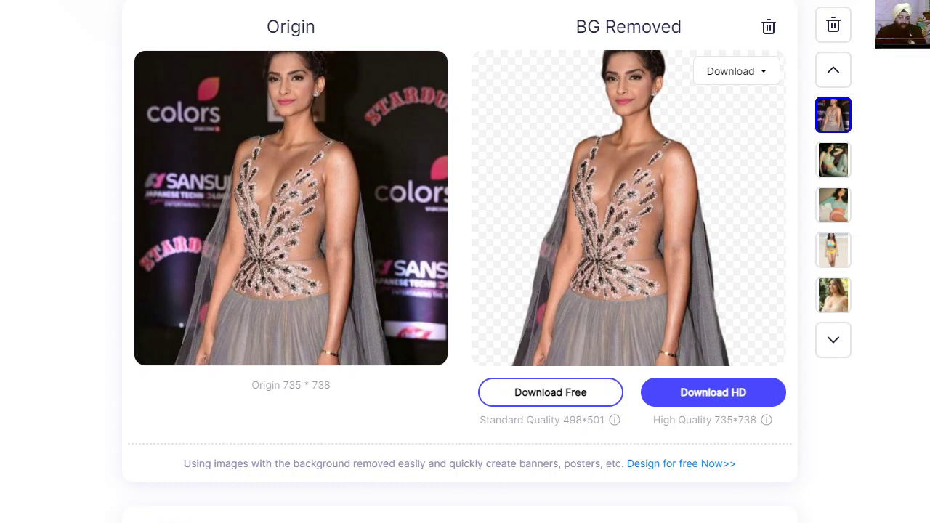
Step: Upload the photo filmy.addicts+InstaUtility_c1e73 to have its background removed
scroll(467, 267, up, 2)
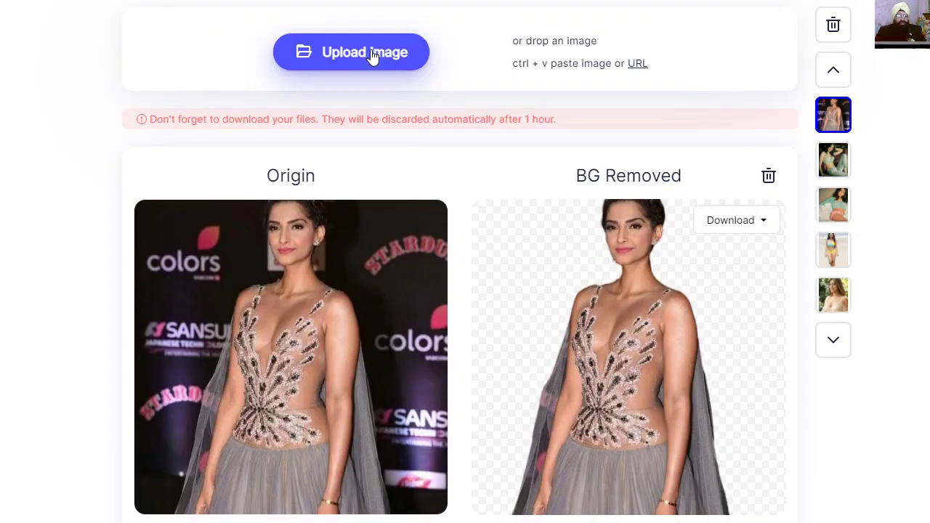
scroll(530, 120, down, 10)
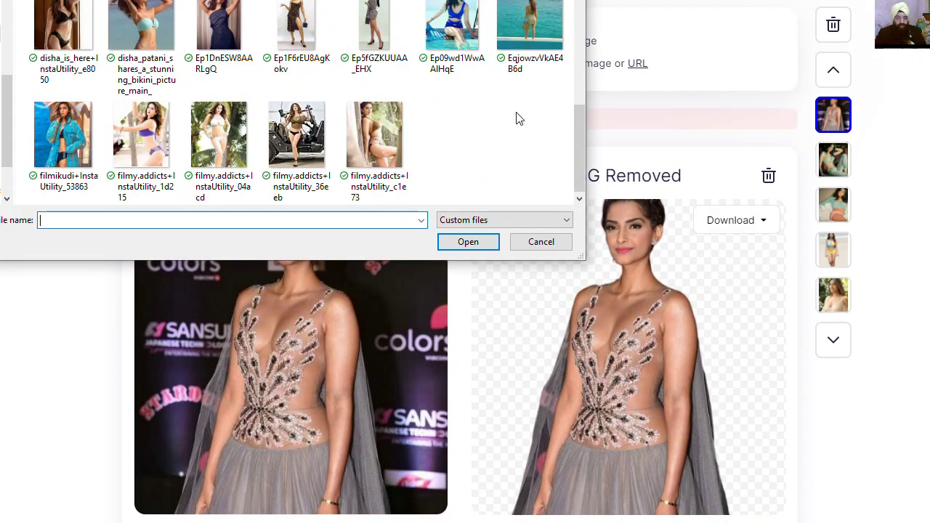
click(374, 134)
click(454, 241)
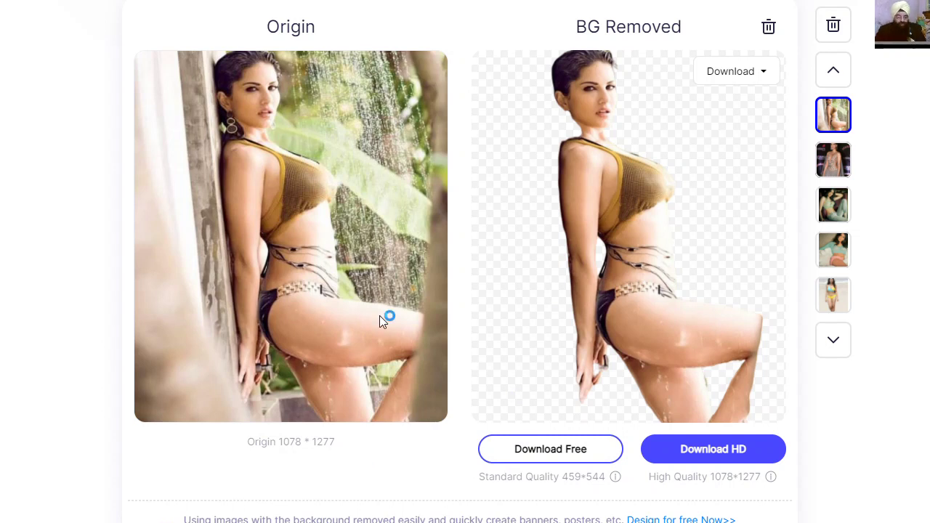
Step: Upload filmy.addicts+InstaUtility_36eeb for background removal and download the free standard-quality cutout
scroll(434, 287, up, 2)
click(354, 57)
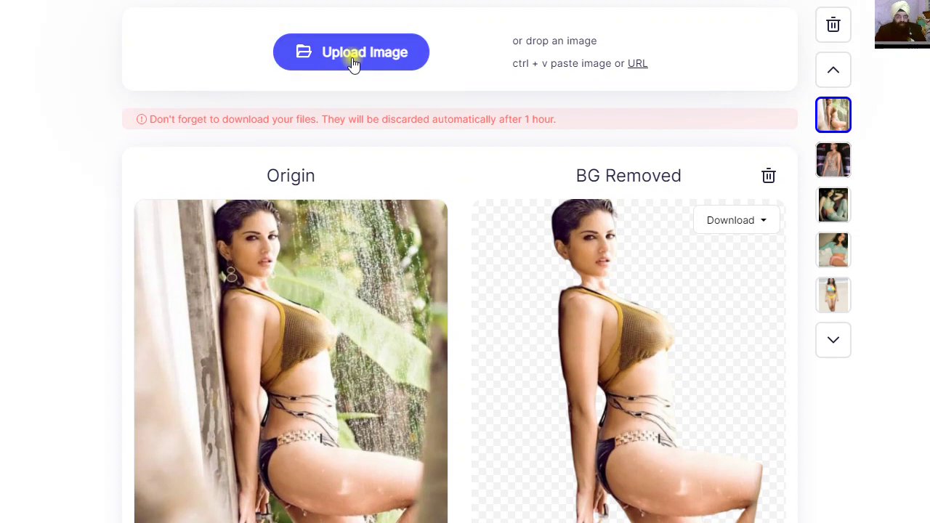
scroll(511, 183, down, 10)
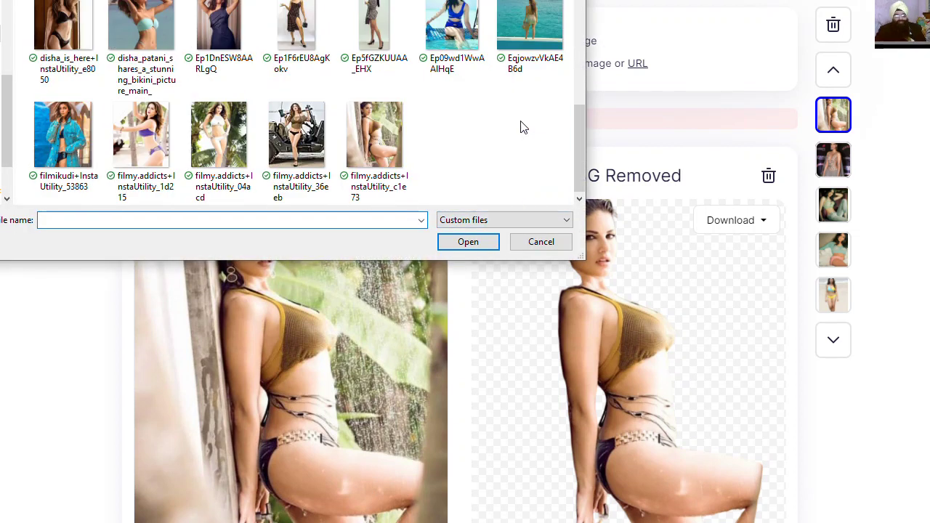
click(293, 142)
click(467, 244)
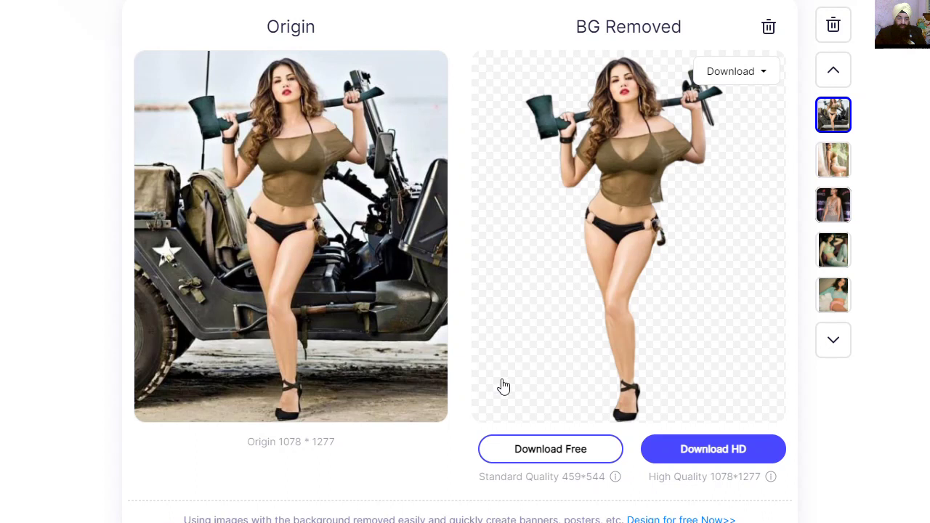
click(525, 456)
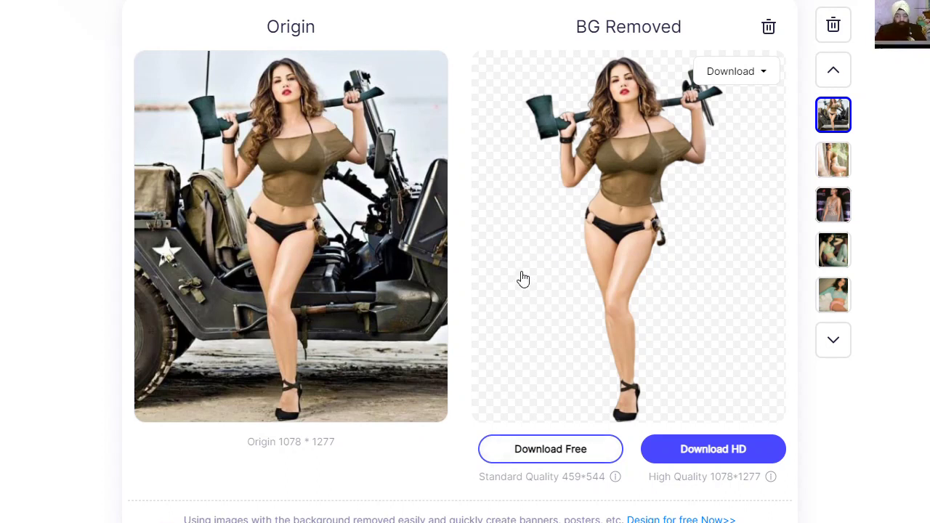
scroll(523, 278, up, 2)
click(391, 52)
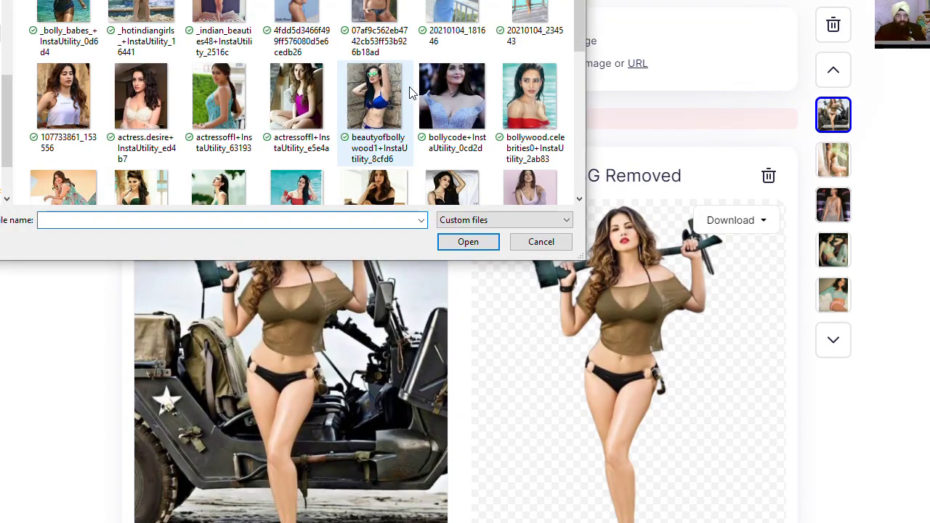
scroll(410, 92, down, 3)
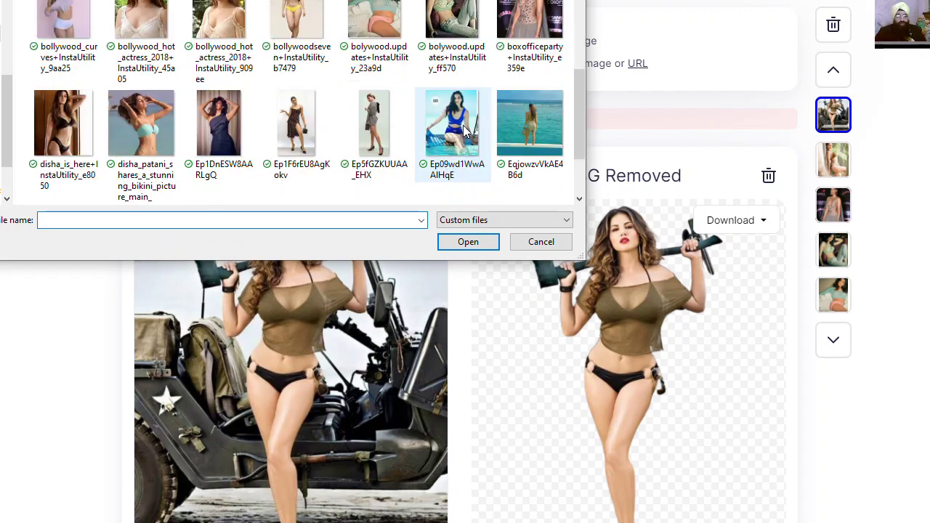
click(50, 132)
click(470, 242)
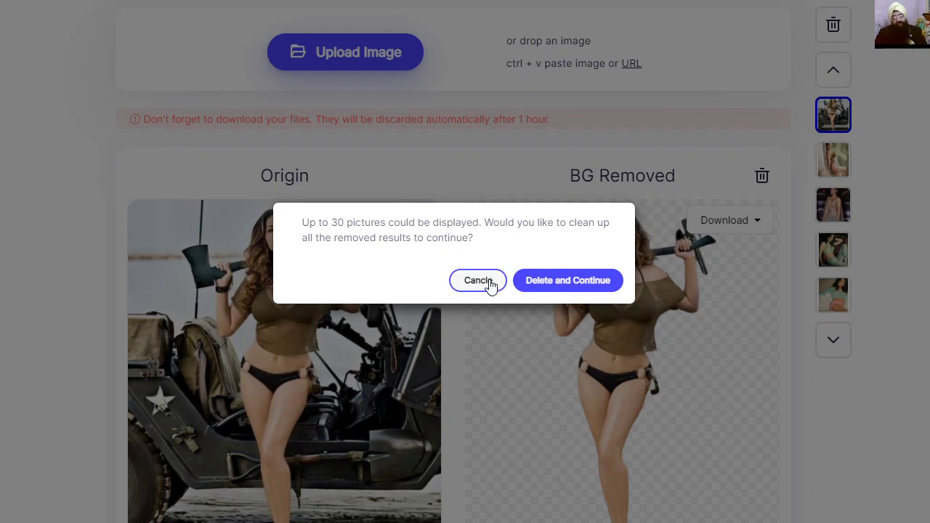
click(466, 282)
Step: Delete the blank result of the woman in jeans on the armchair and the result of the woman in the turquoise knit top
scroll(459, 283, down, 9)
scroll(457, 280, down, 15)
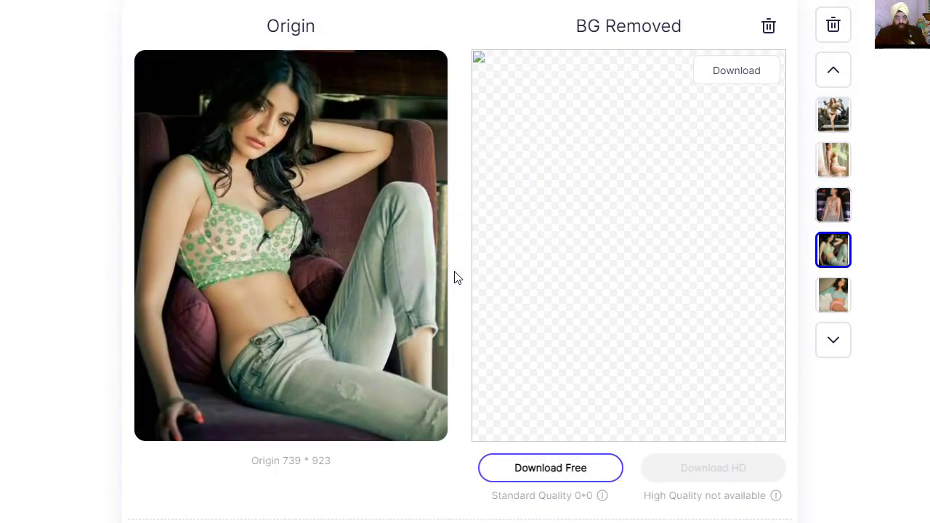
scroll(617, 214, up, 2)
click(767, 124)
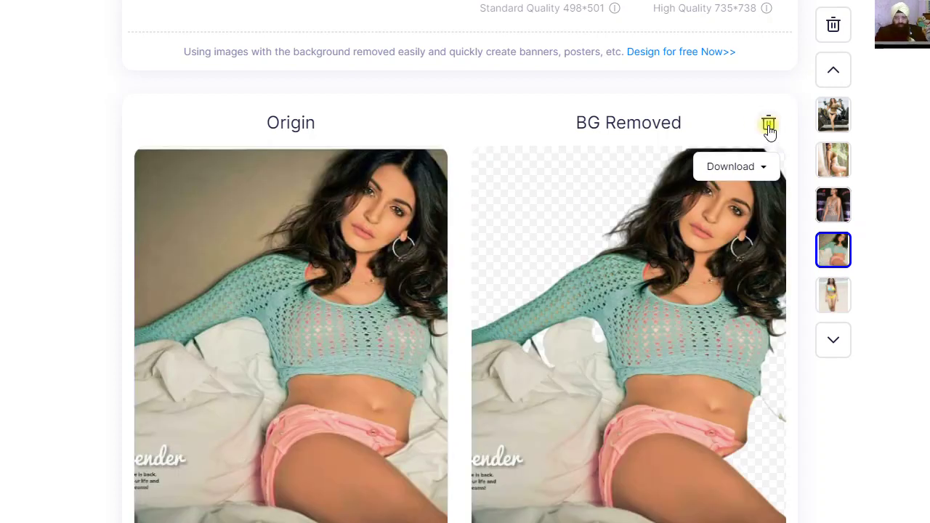
click(769, 126)
Step: Delete the blank result of the photo with the raised lilac top on a pink background
scroll(769, 127, down, 10)
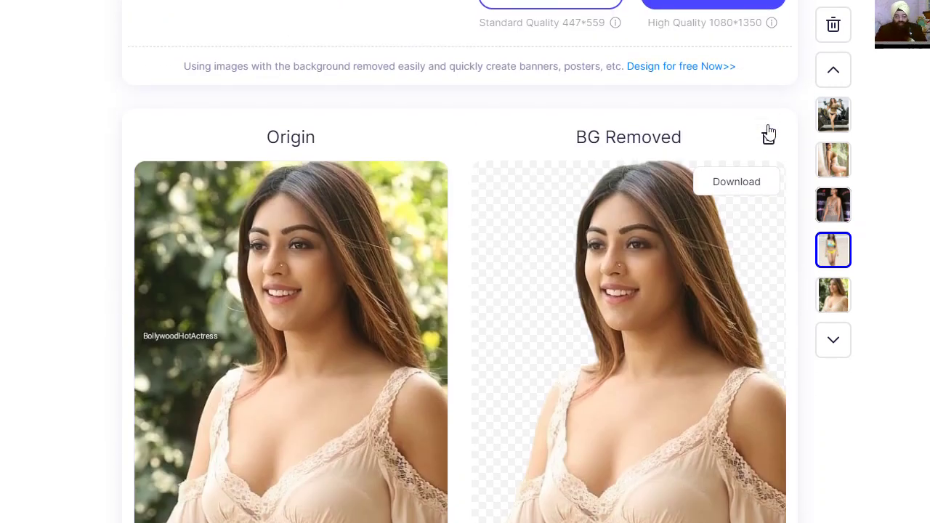
scroll(769, 131, down, 12)
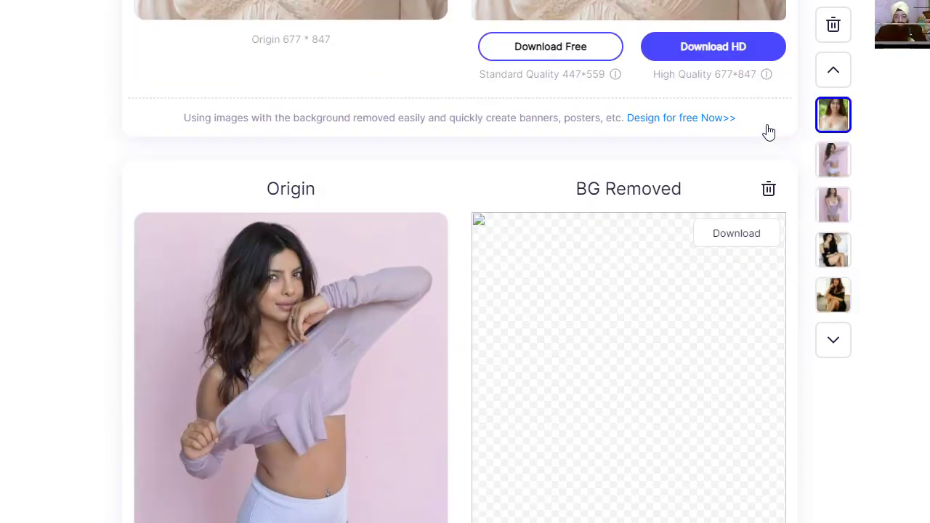
click(769, 145)
scroll(744, 203, down, 5)
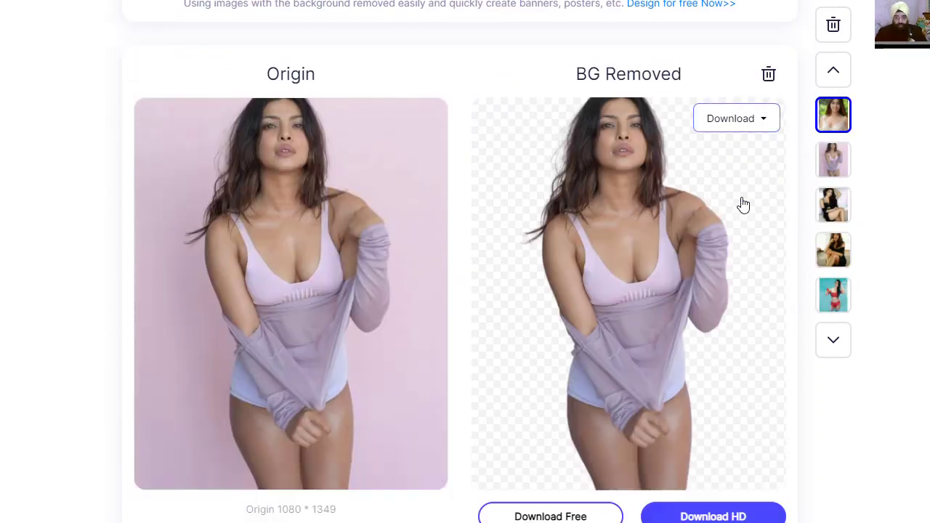
Step: Delete the 864 * 864 result of the seated woman in the black off-shoulder dress and continue to the older results
scroll(741, 201, down, 15)
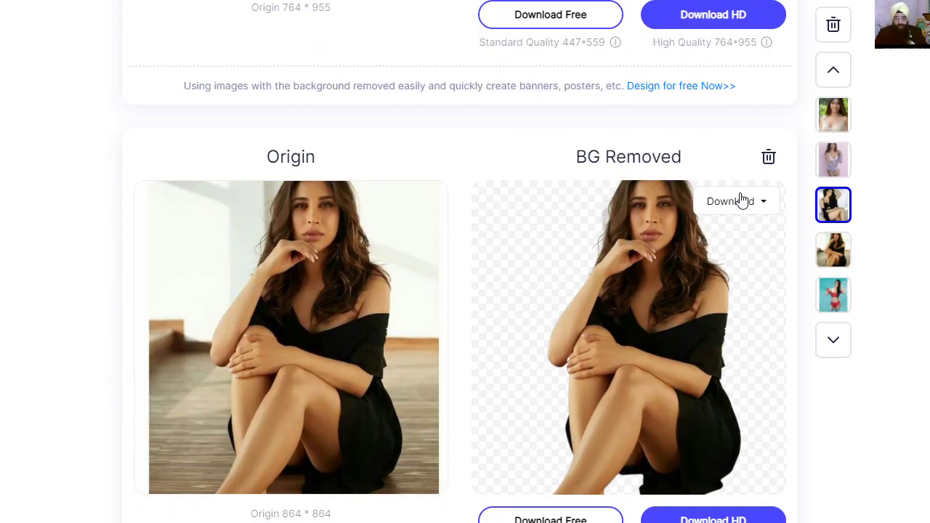
scroll(748, 174, up, 4)
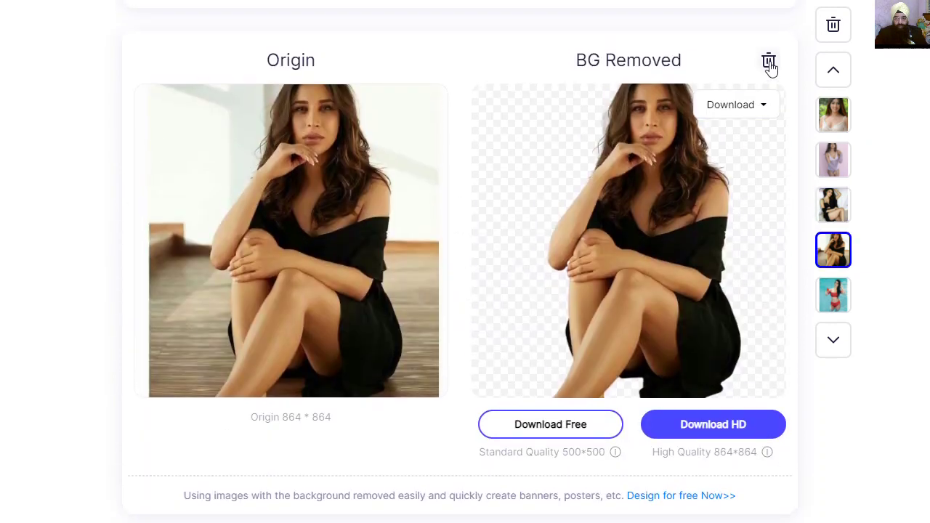
scroll(711, 232, down, 20)
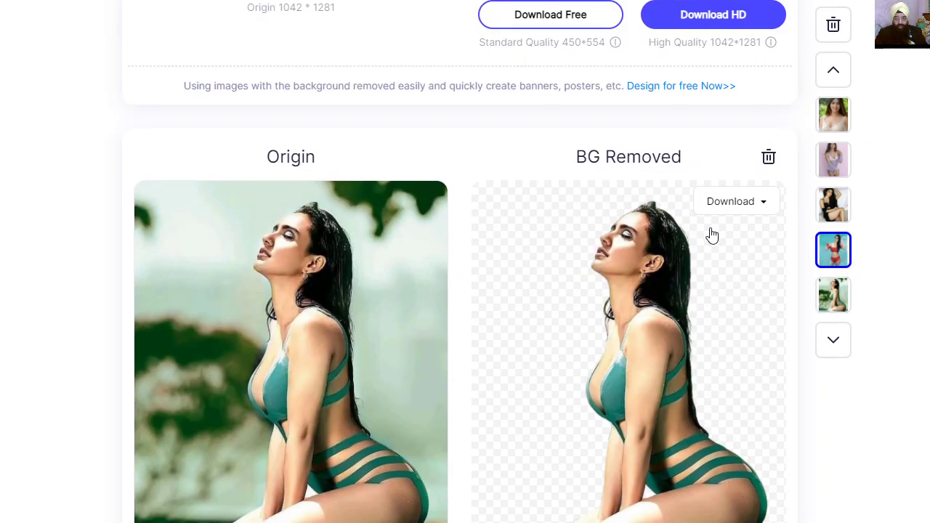
scroll(711, 233, down, 20)
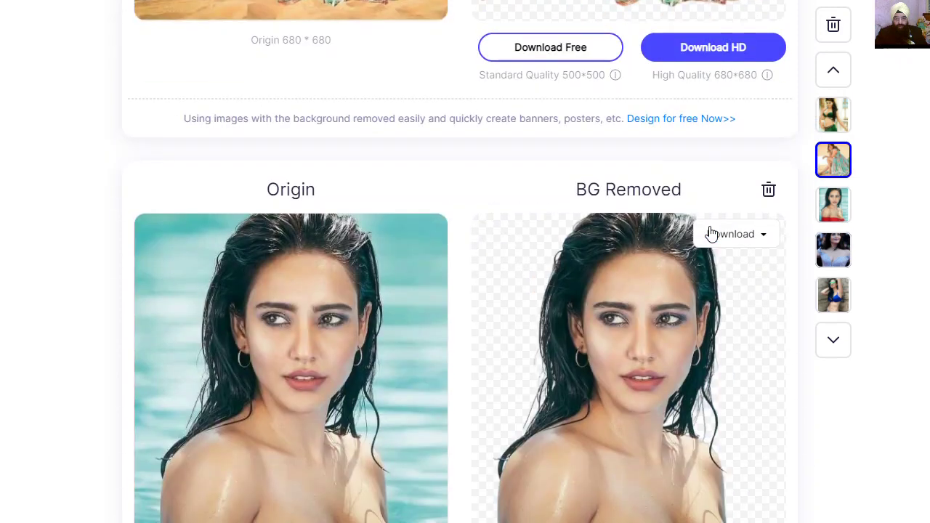
Step: Delete the blank results of the woman in the blue bikini and the dark-haired woman in the beige embellished top
scroll(709, 231, down, 10)
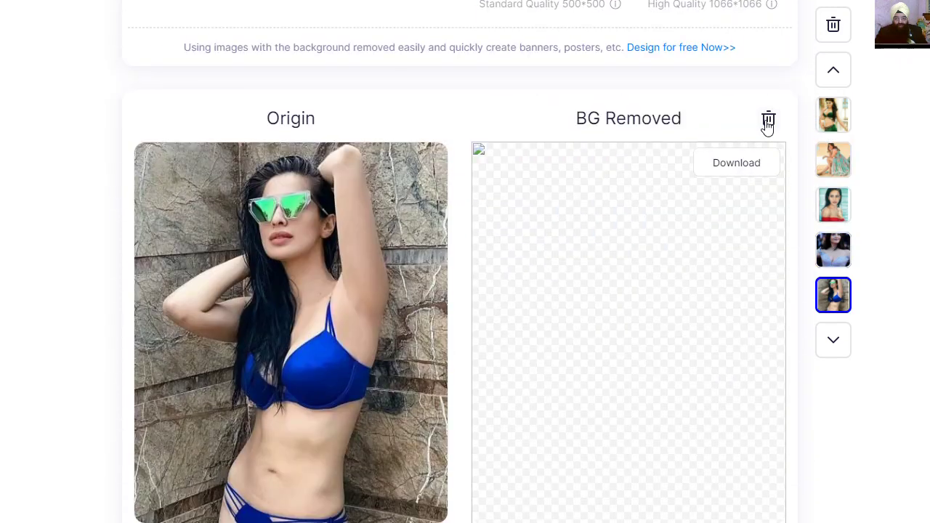
scroll(698, 240, down, 20)
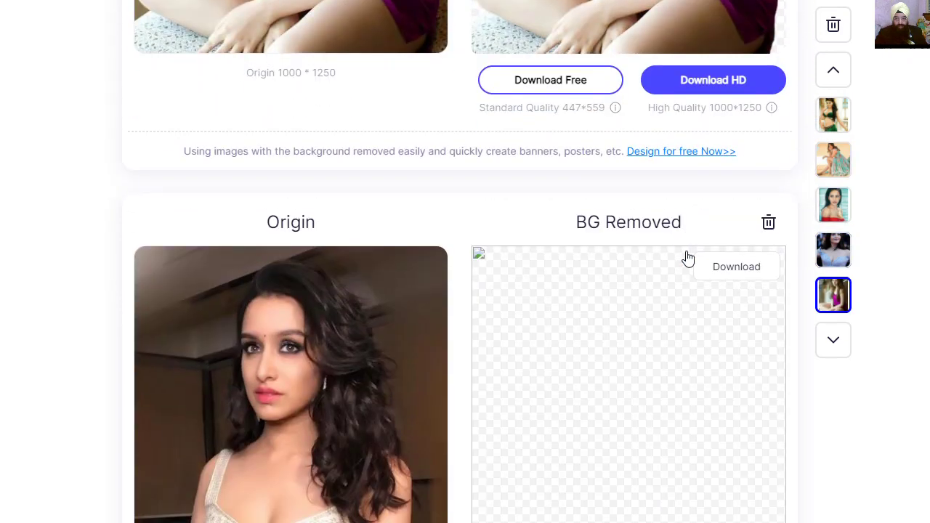
click(769, 224)
Step: Delete the result of the woman in the white tank top from the older results
scroll(702, 260, down, 13)
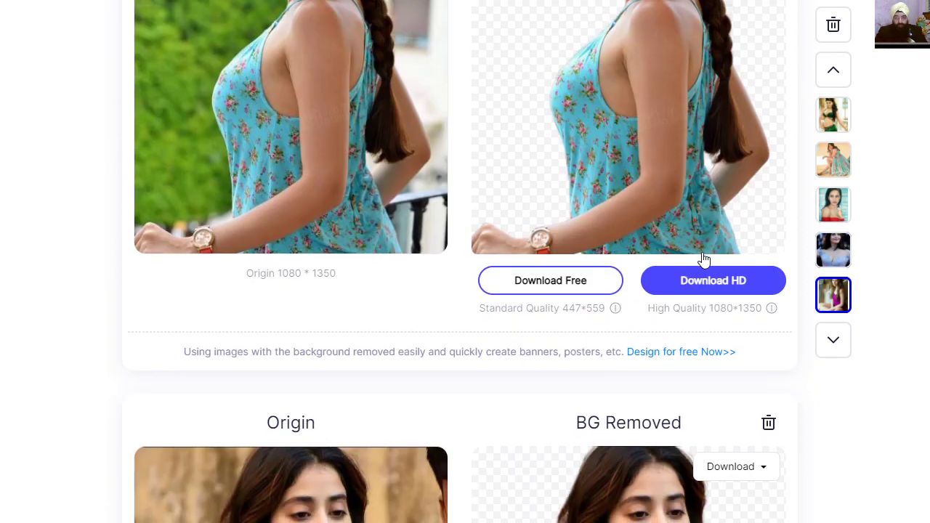
scroll(704, 260, down, 4)
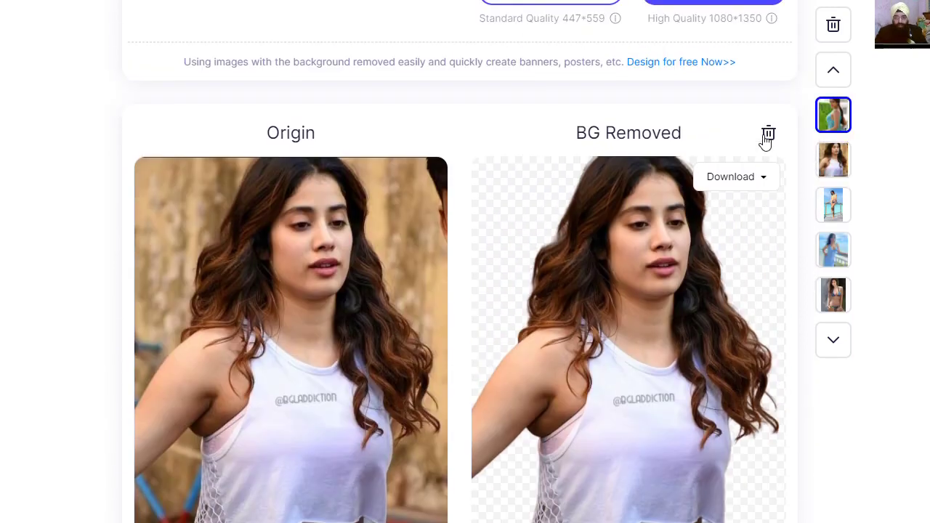
click(769, 135)
Step: Review the remaining older results to the end of the list for cutouts that are no longer needed
scroll(702, 249, down, 10)
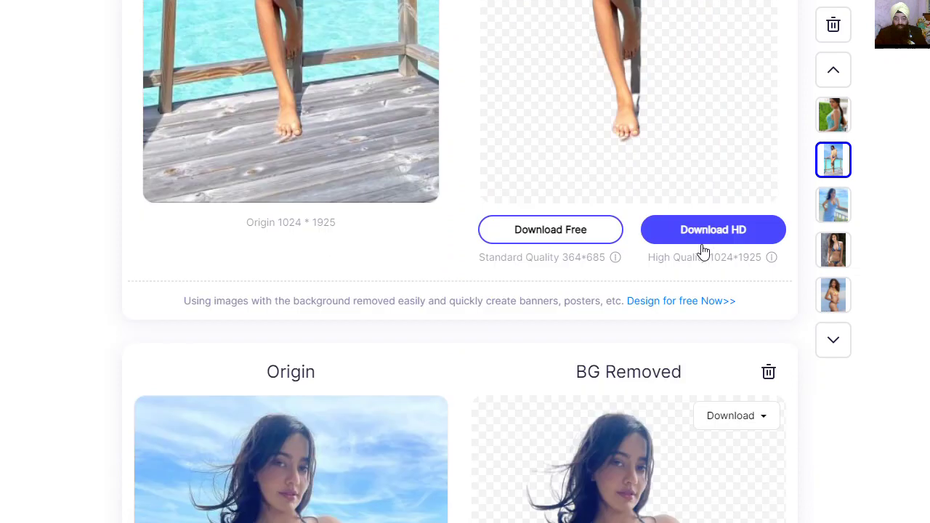
scroll(703, 252, down, 20)
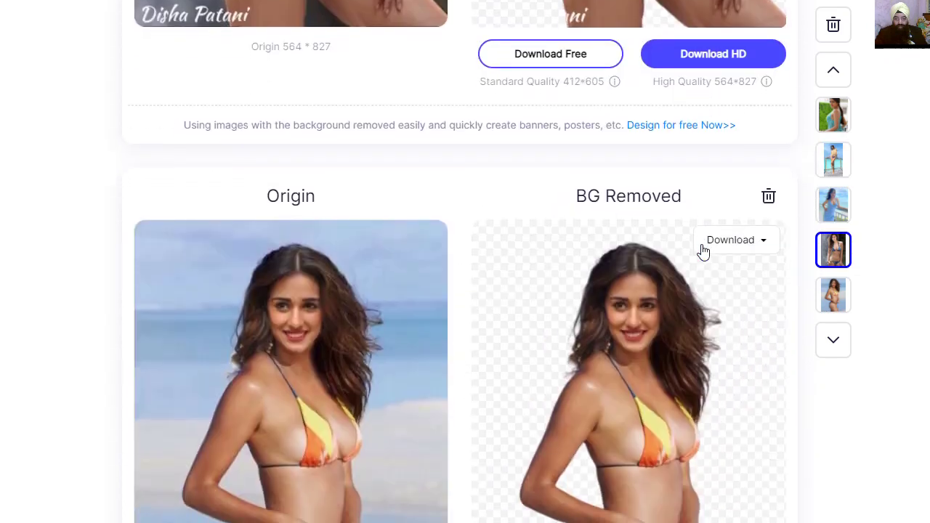
scroll(704, 253, down, 13)
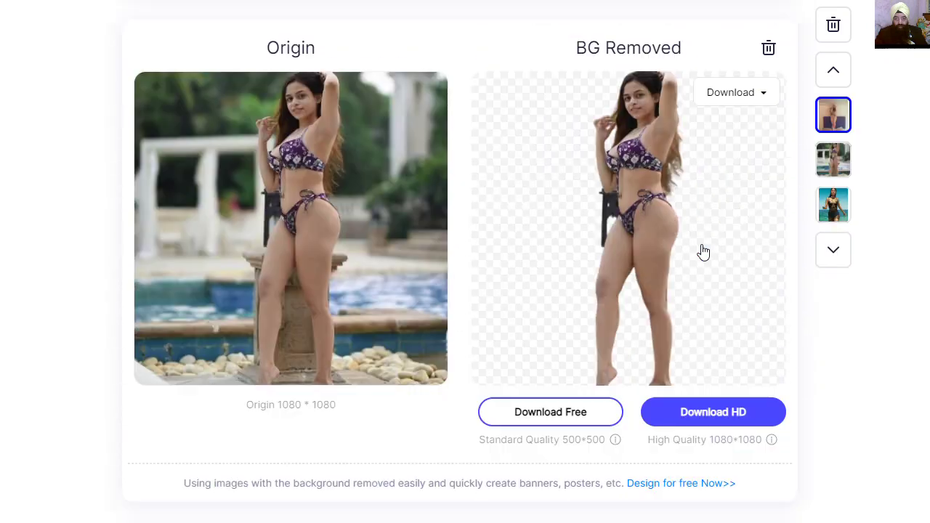
scroll(702, 249, down, 8)
scroll(702, 250, up, 18)
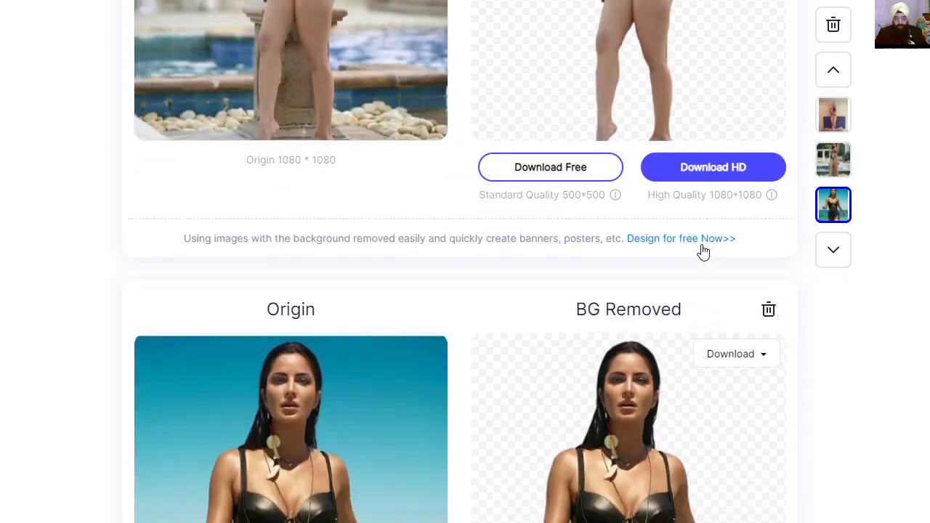
scroll(703, 251, up, 20)
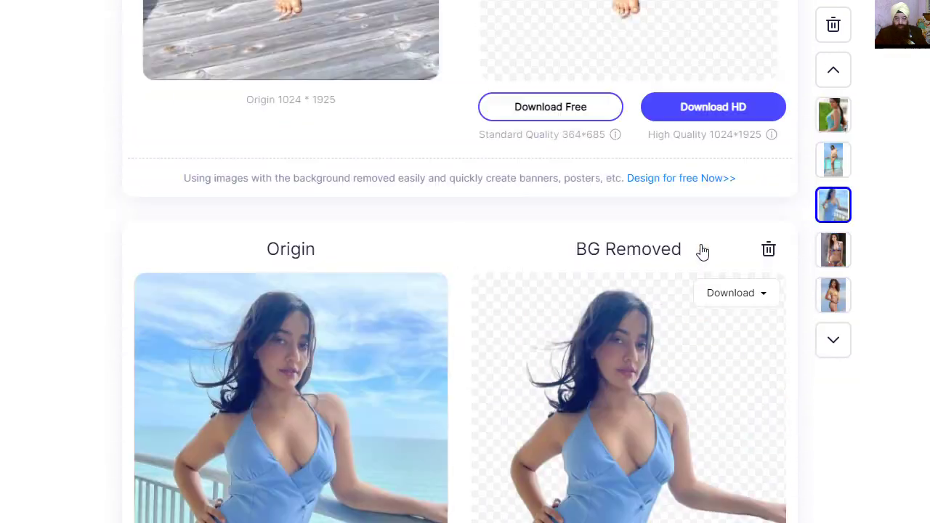
scroll(704, 253, up, 20)
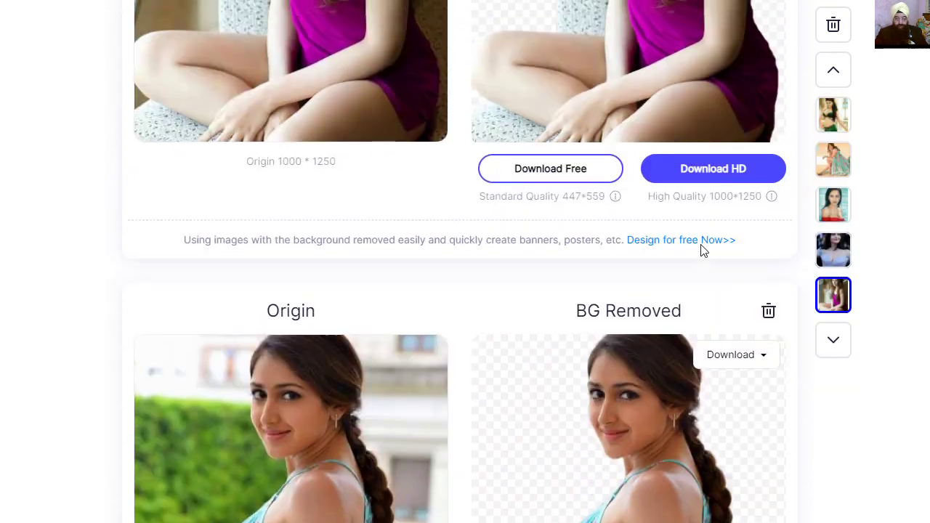
Step: Delete the results of the seated woman in the fuchsia dress and the woman in the pale blue off-shoulder gown
scroll(700, 251, up, 5)
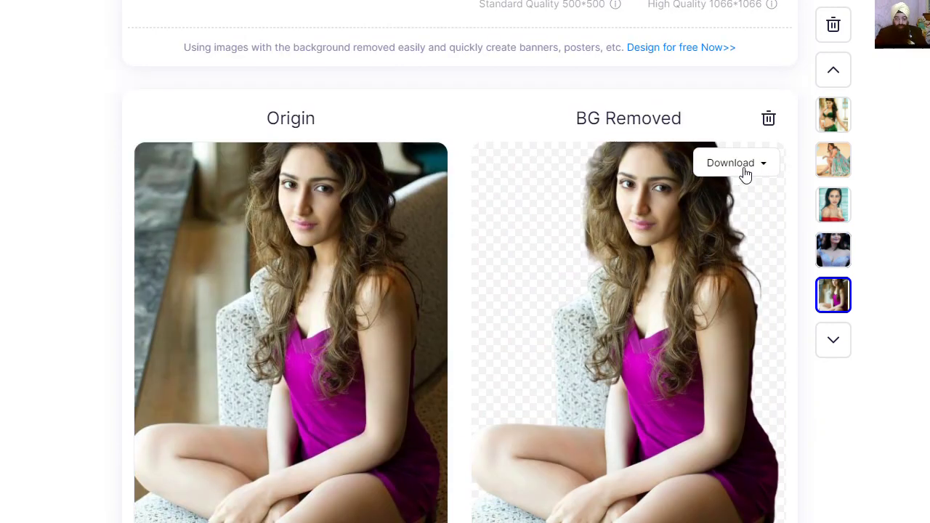
click(769, 119)
scroll(669, 216, up, 15)
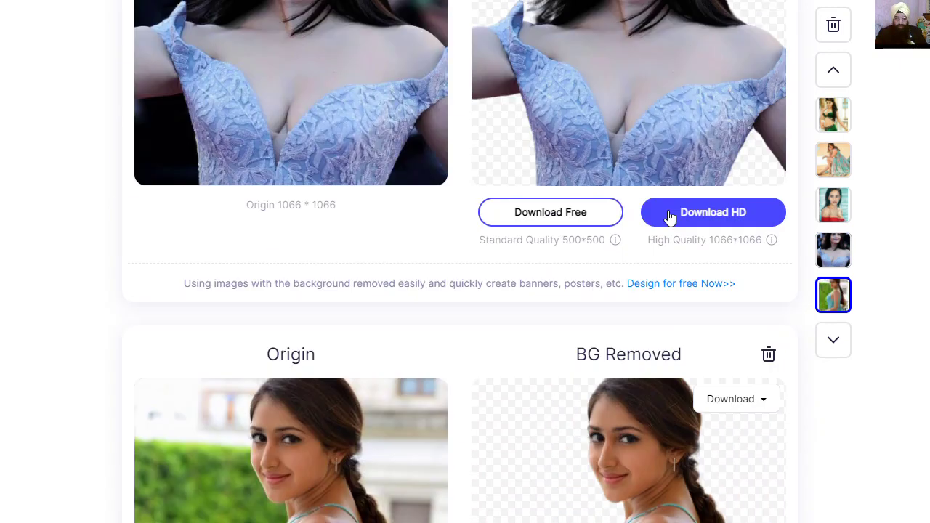
scroll(669, 218, down, 4)
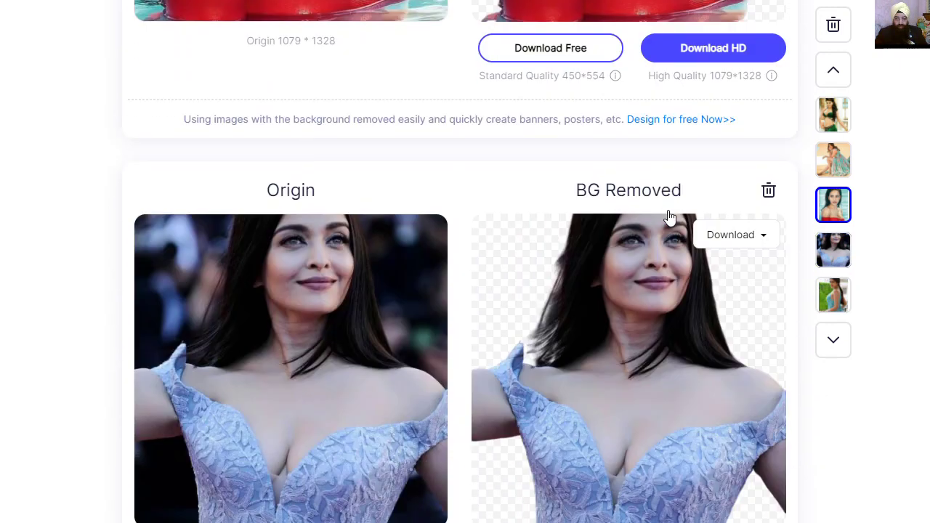
click(769, 190)
Step: Delete the 680 * 680 result of the woman in the turquoise dress on the desert sand
scroll(661, 266, up, 9)
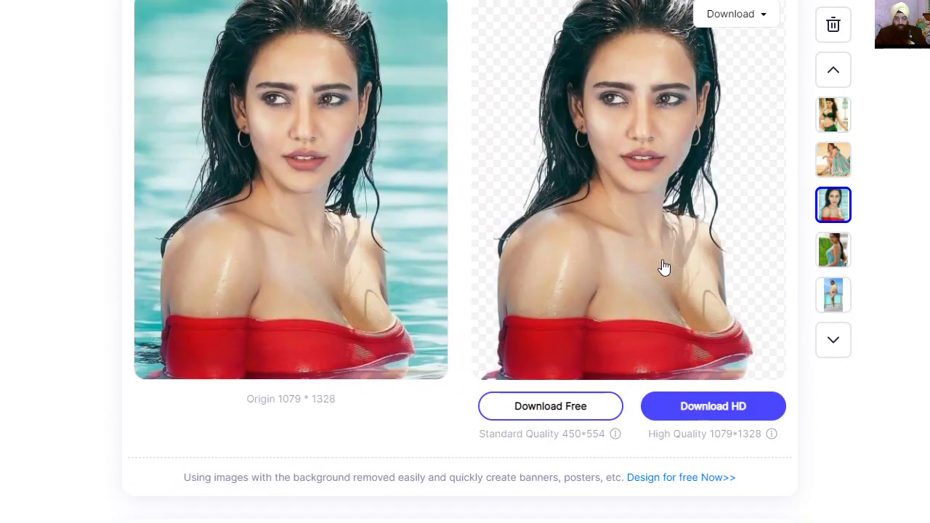
scroll(662, 266, up, 9)
scroll(664, 266, down, 4)
click(769, 167)
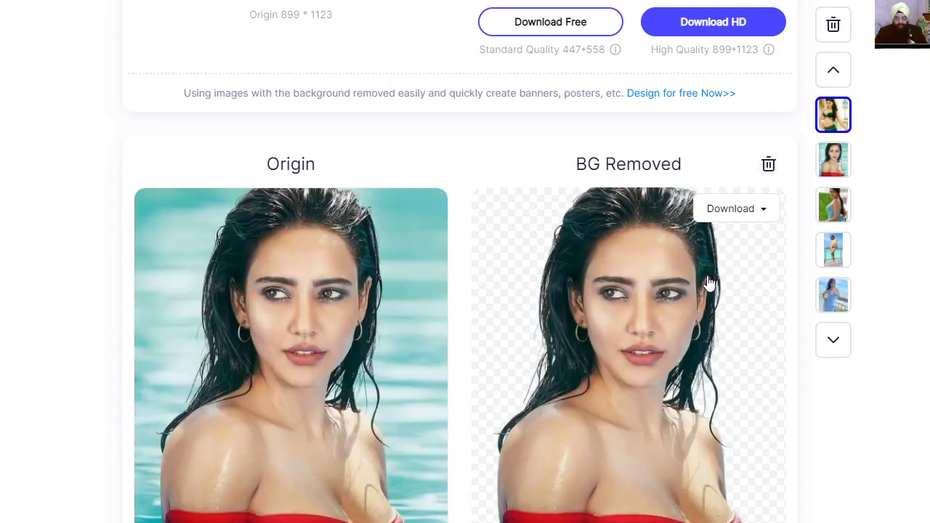
Step: Delete both results of the woman in the cream lace top with green foliage behind her
scroll(708, 283, up, 10)
scroll(709, 282, up, 10)
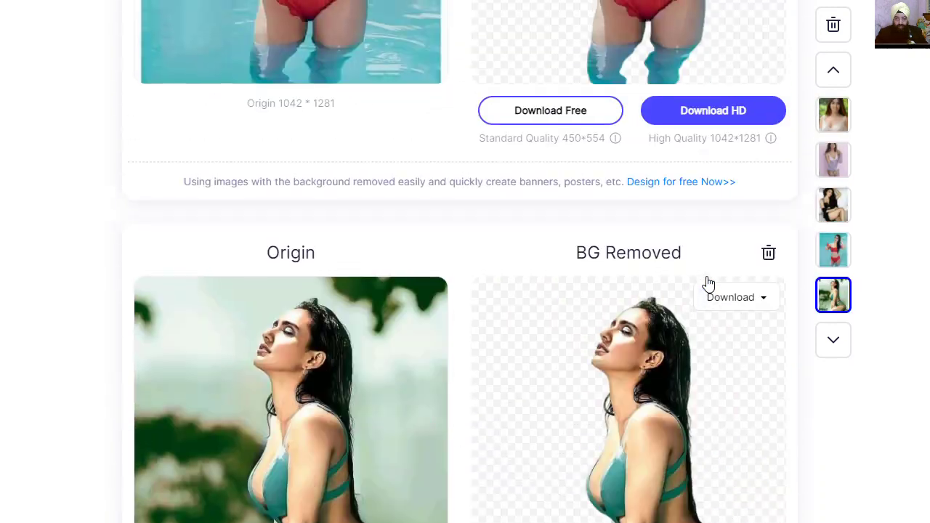
scroll(709, 283, up, 10)
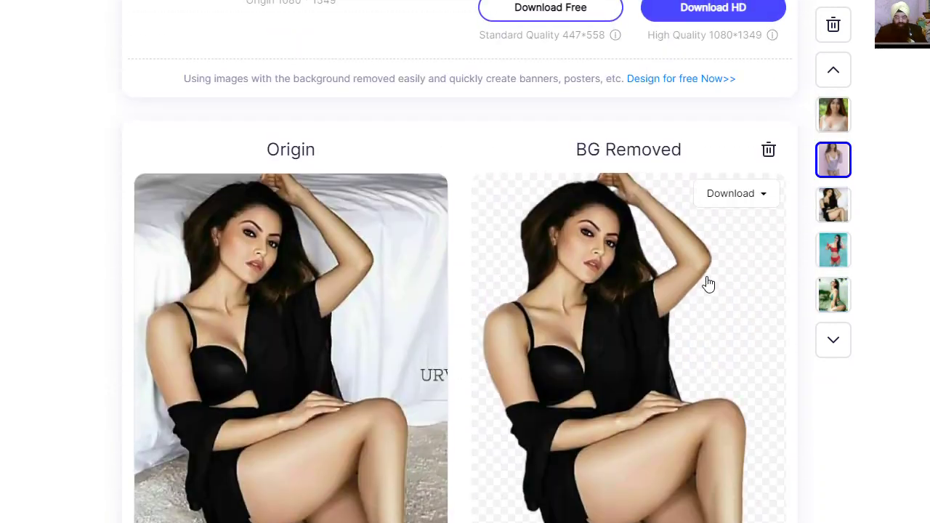
scroll(708, 283, up, 10)
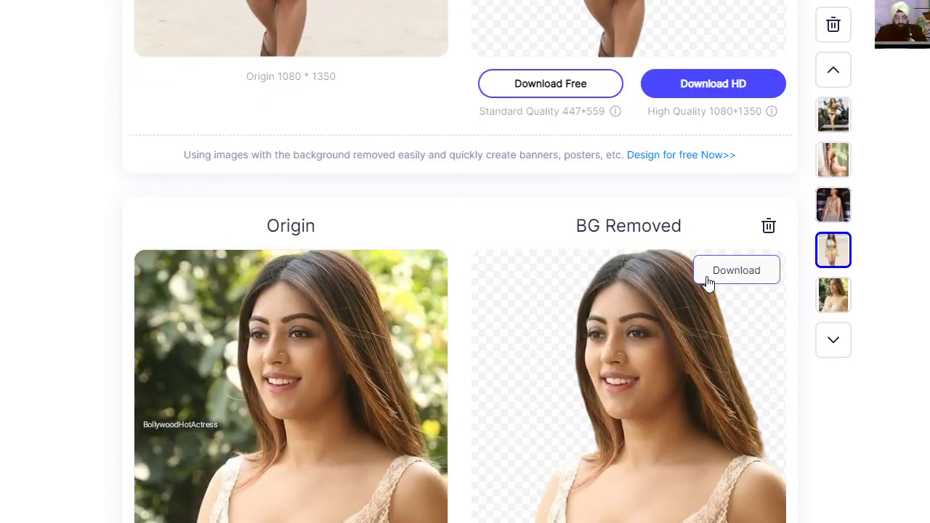
click(769, 229)
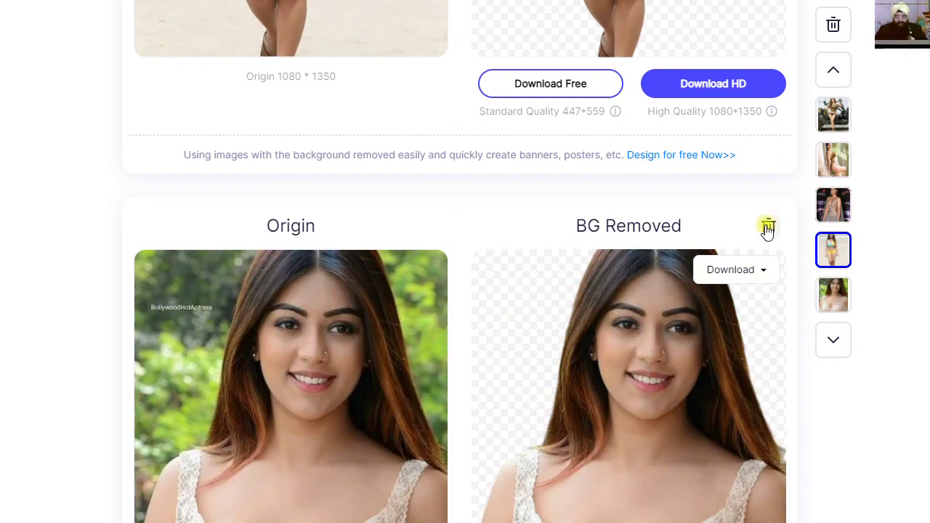
scroll(674, 285, up, 10)
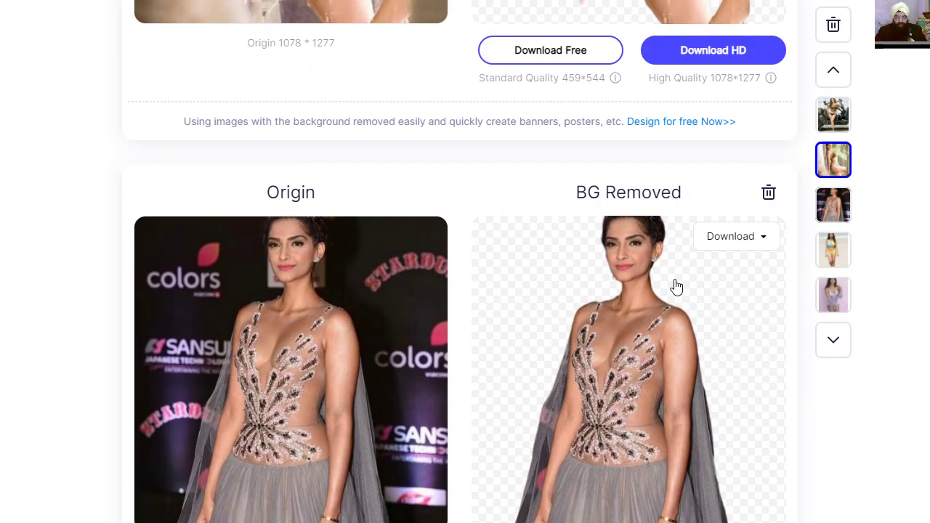
scroll(675, 287, up, 10)
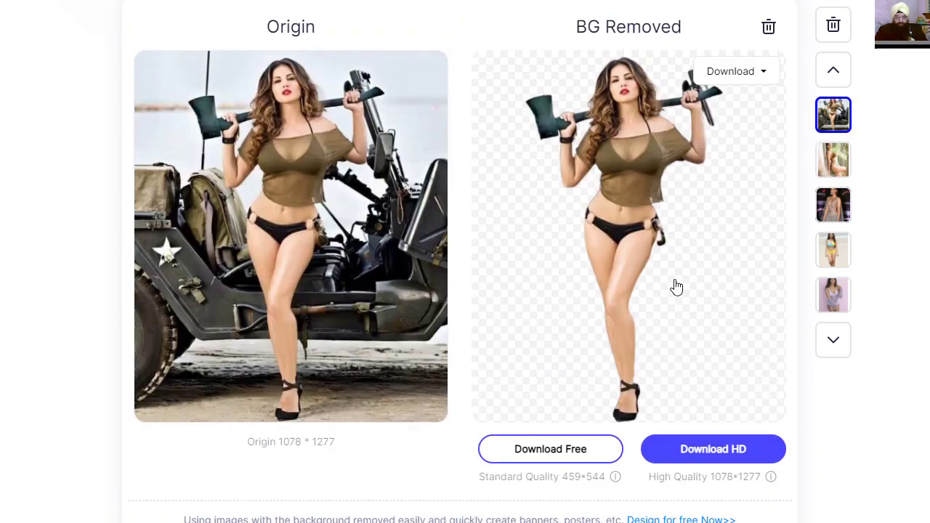
scroll(677, 287, up, 3)
click(341, 64)
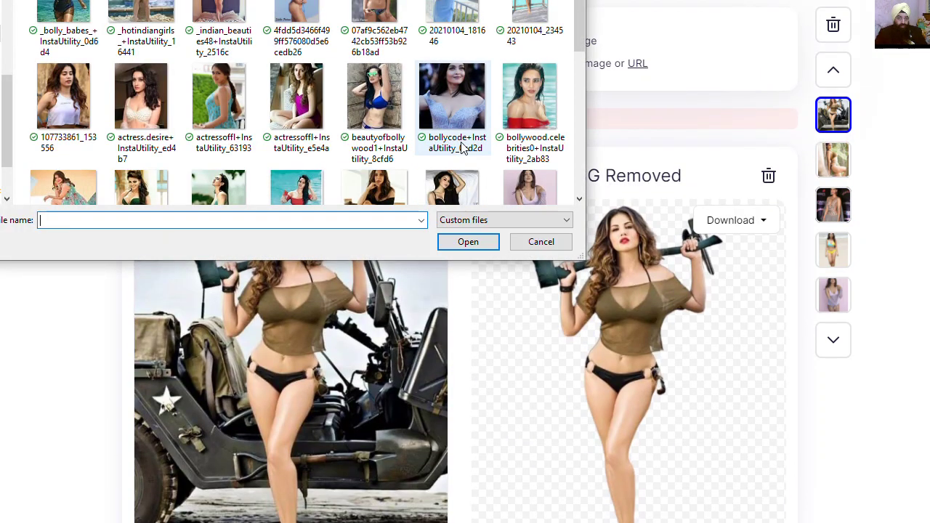
scroll(462, 146, down, 2)
click(62, 44)
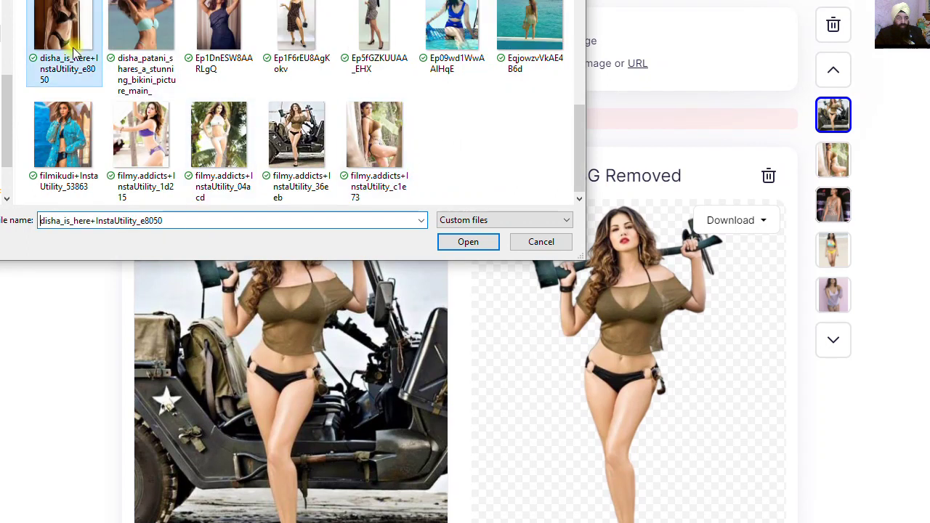
click(458, 243)
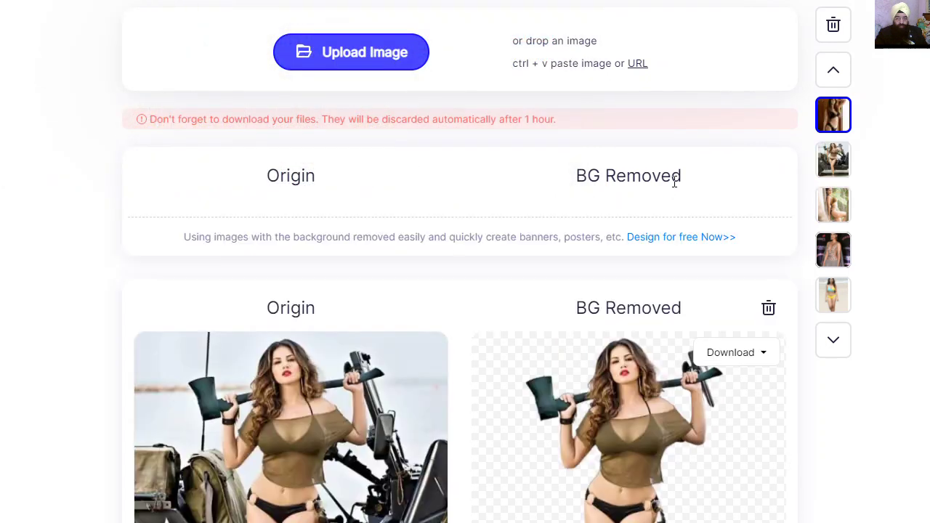
scroll(729, 189, down, 2)
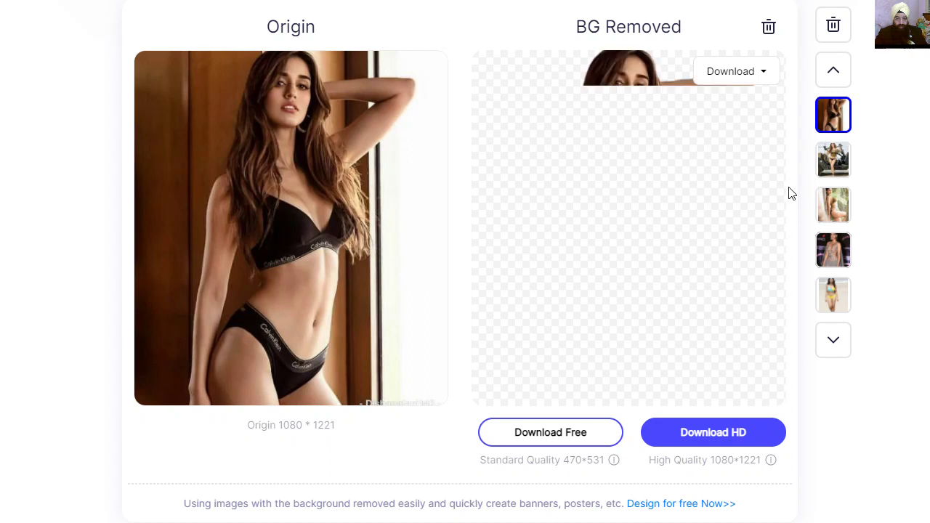
click(554, 434)
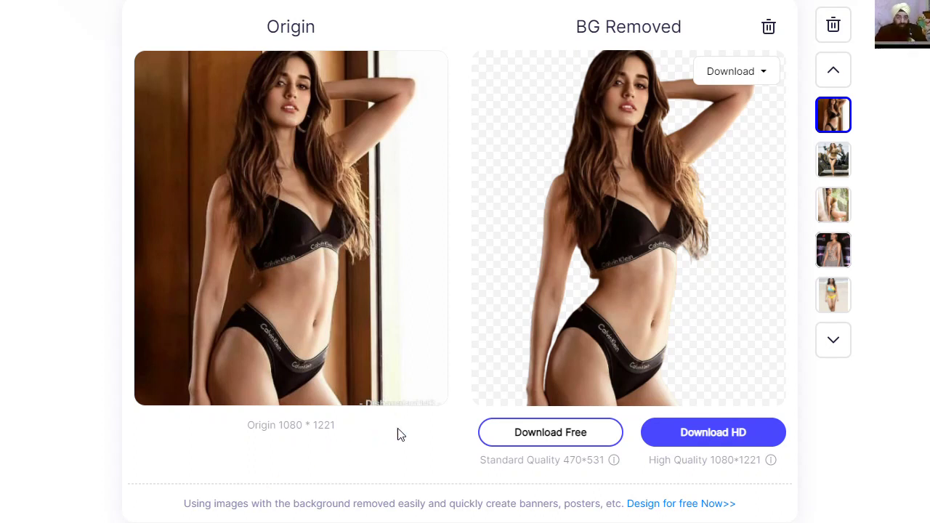
Step: Try to remove the background of disha_patani_shares_a_stunning_bikini_picture_main_ and delete its blank result
scroll(542, 291, up, 2)
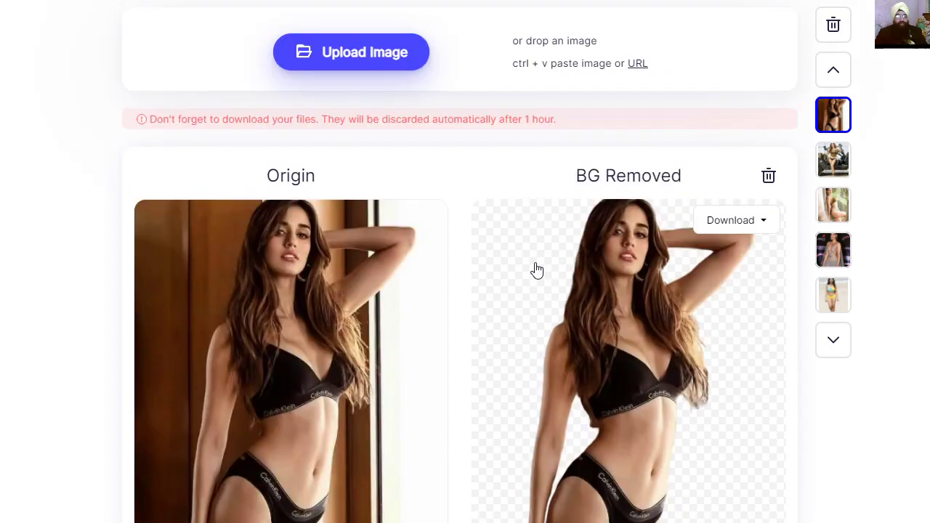
click(383, 49)
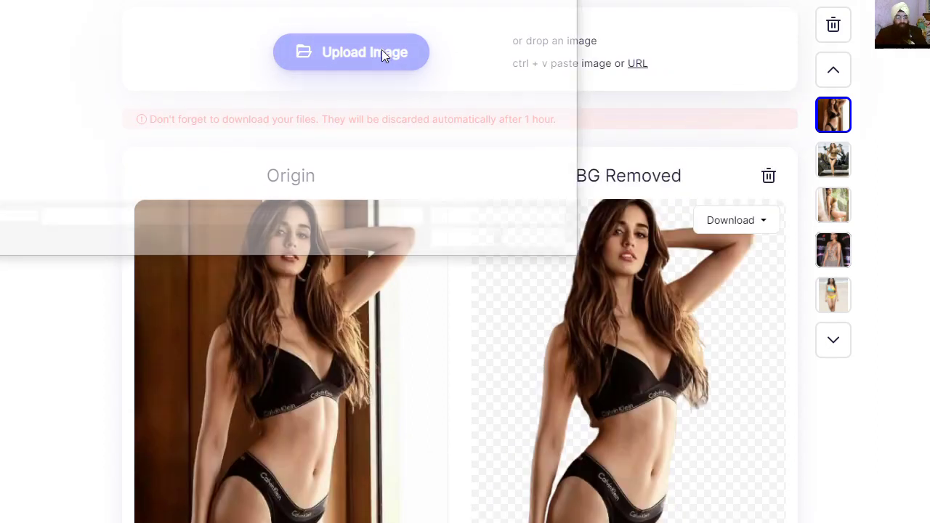
scroll(375, 82, down, 3)
scroll(124, 138, down, 2)
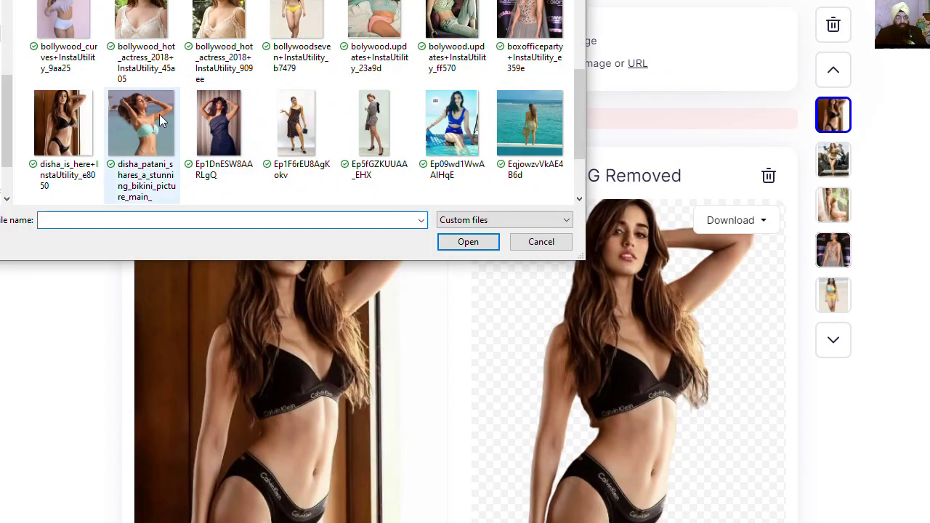
click(123, 140)
click(460, 243)
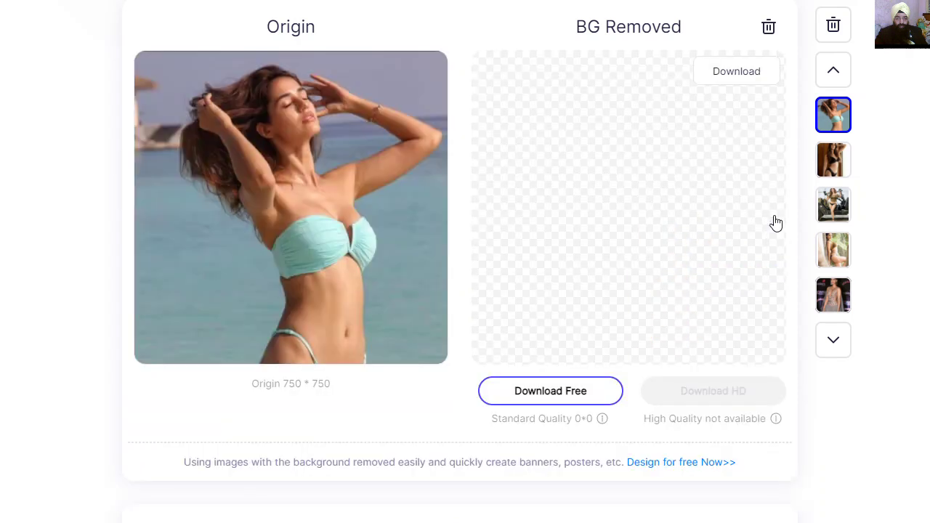
scroll(771, 232, up, 2)
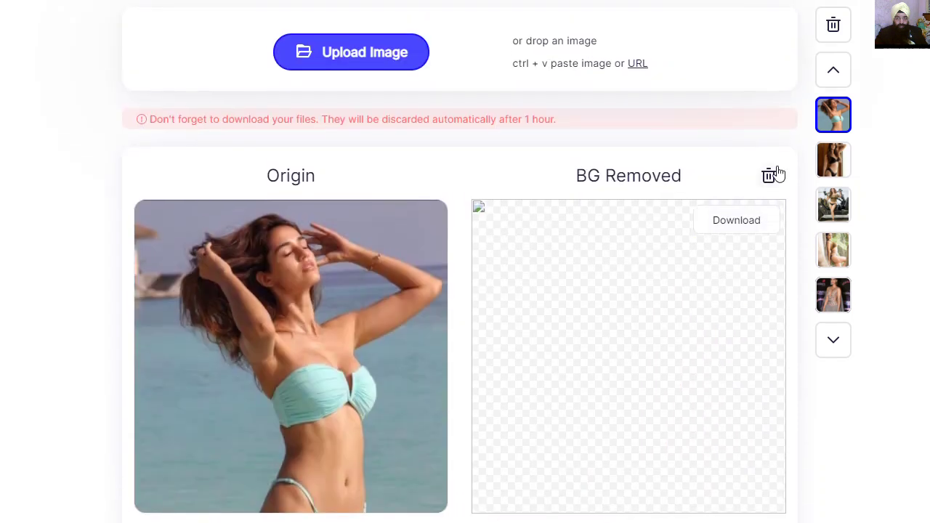
click(769, 176)
Step: Try to upload Ep1DnESW8AARLgQ for background removal and dismiss the file format warning
click(370, 63)
scroll(237, 104, down, 5)
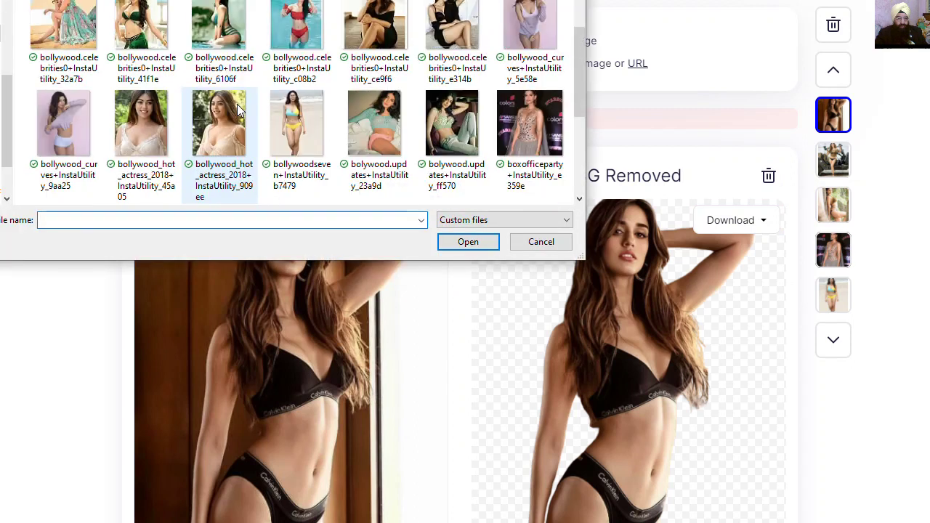
click(237, 109)
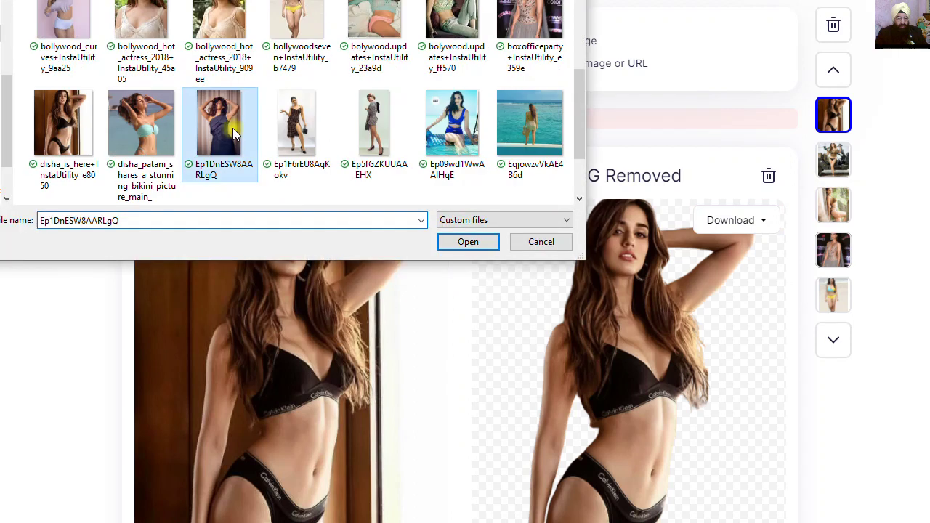
click(468, 242)
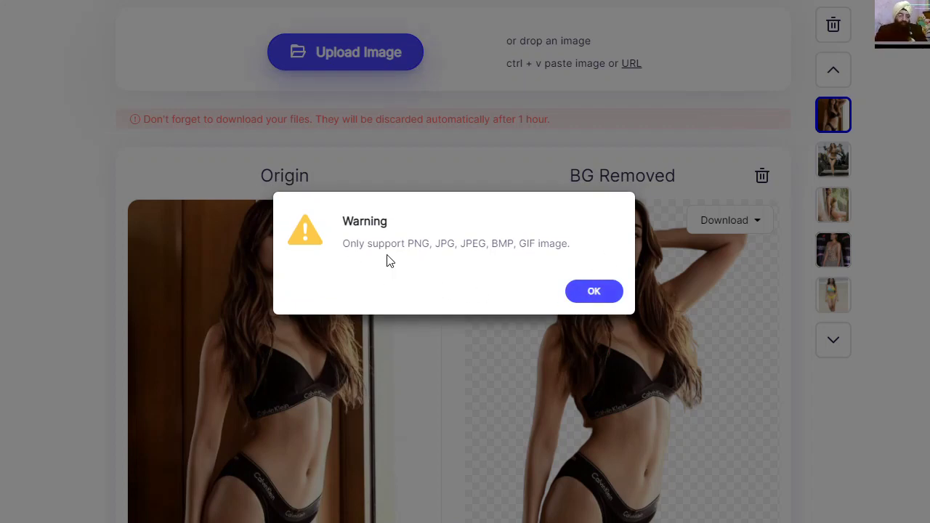
click(590, 291)
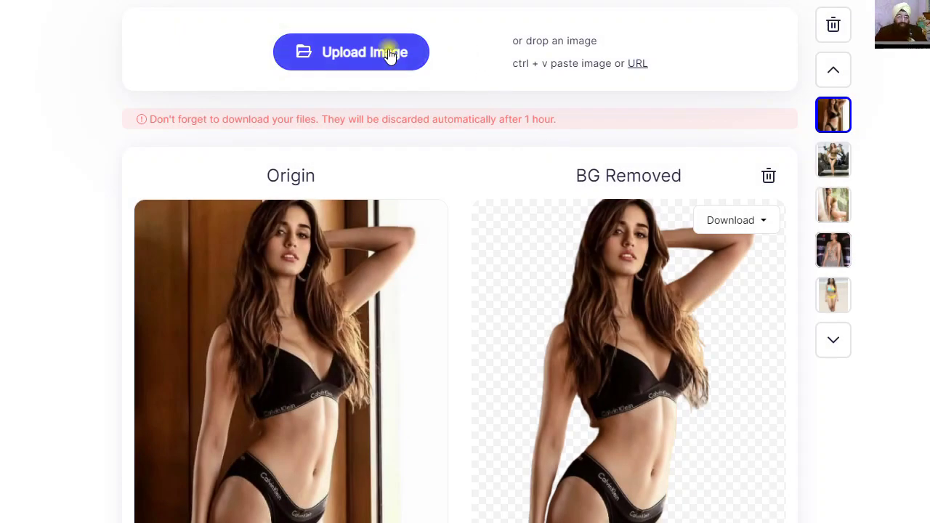
Step: Try to upload Ep1F6rEU8AgKokv for background removal and dismiss the file format warning
click(388, 51)
scroll(383, 88, down, 6)
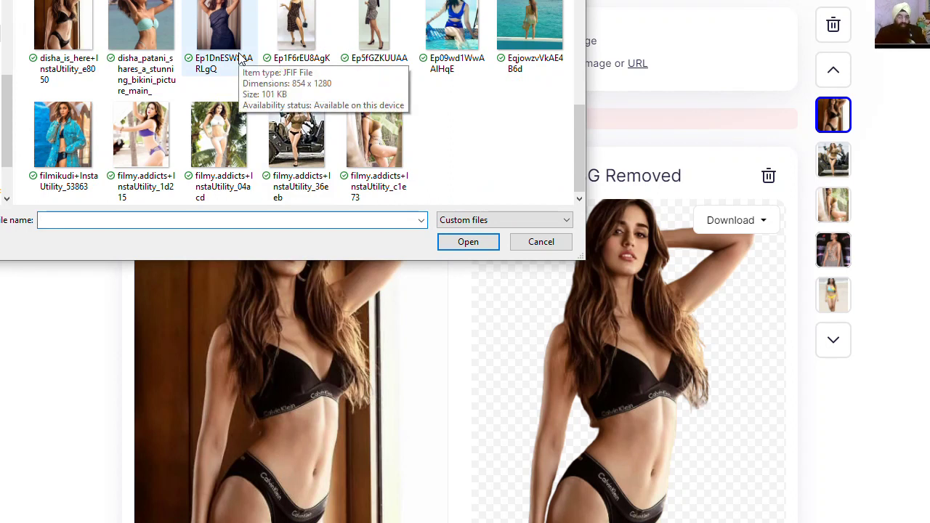
click(296, 29)
click(466, 241)
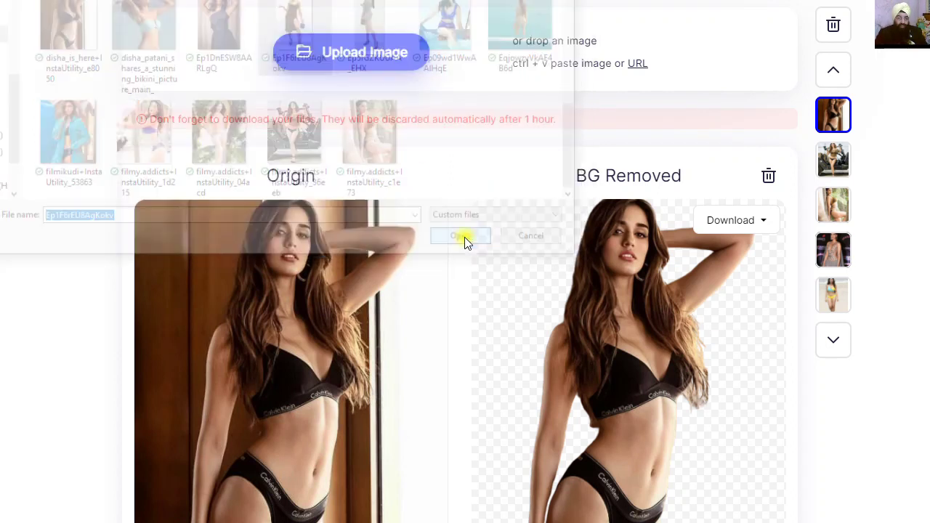
click(589, 293)
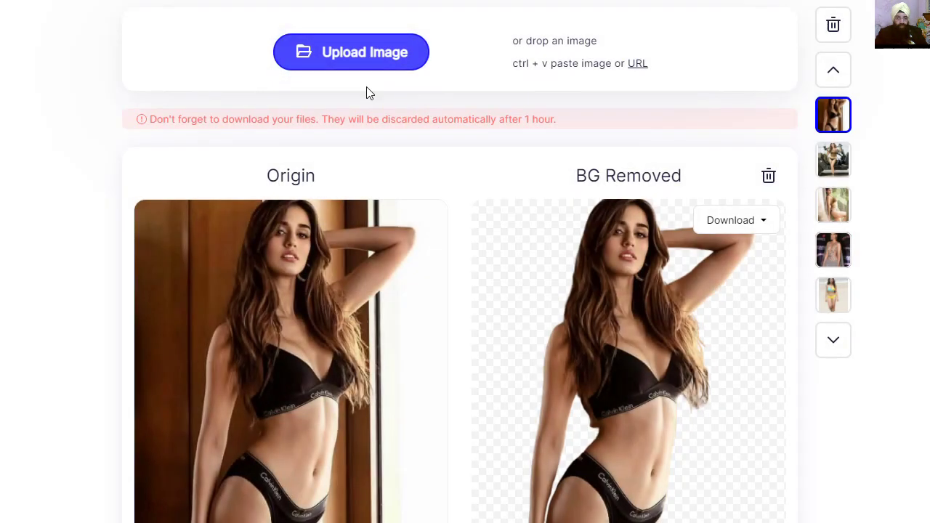
Step: Try to upload Ep5fGZKUUAA_EHX for background removal and dismiss the file format warning
click(350, 57)
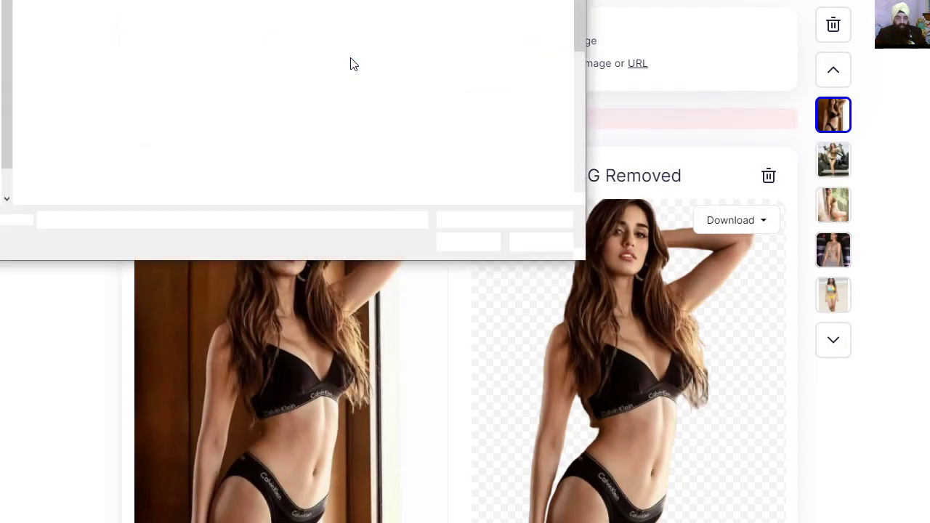
scroll(383, 92, down, 3)
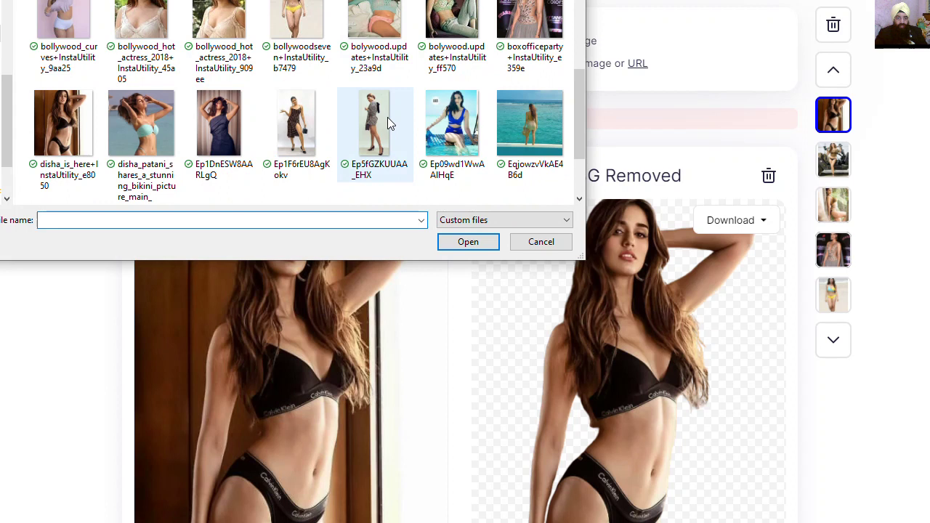
click(388, 117)
click(467, 242)
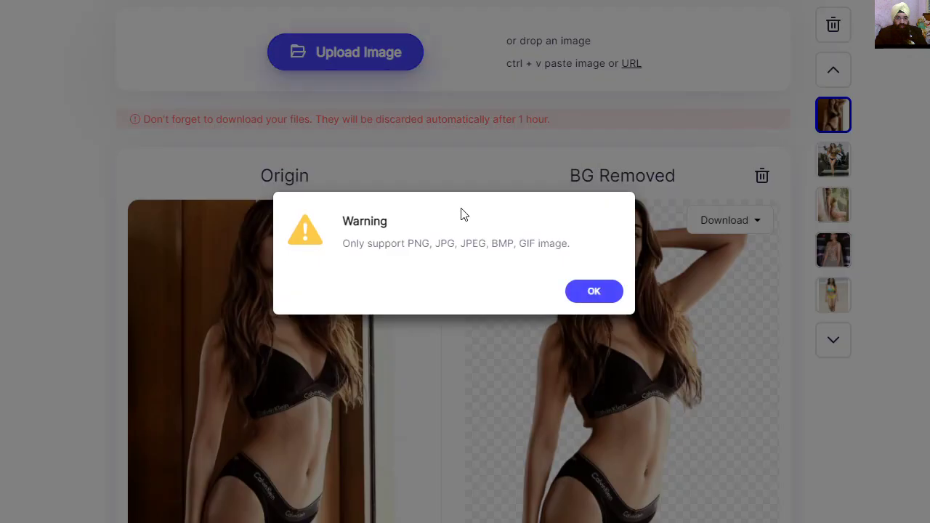
click(596, 295)
Step: Try to upload Ep09wd1WwAAIHqE for background removal and dismiss the file format warning
click(328, 55)
scroll(530, 130, down, 4)
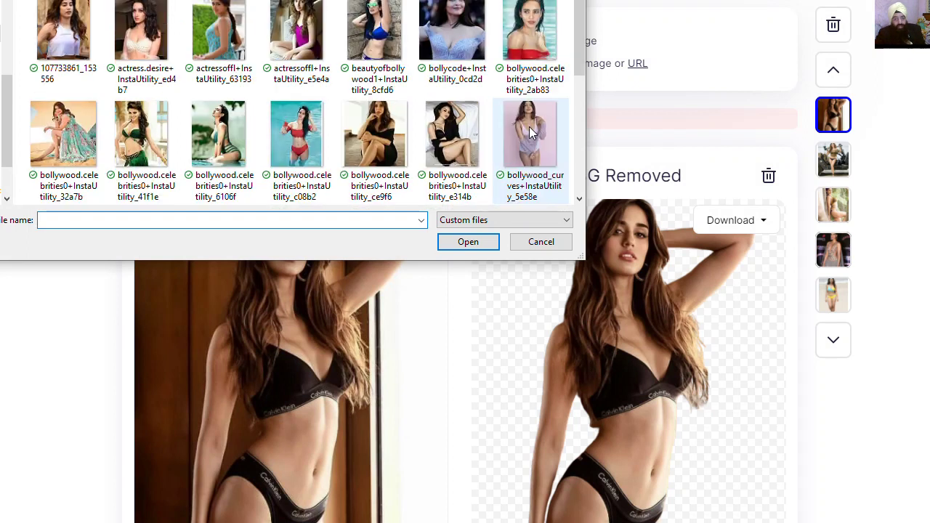
scroll(530, 129, down, 2)
click(452, 127)
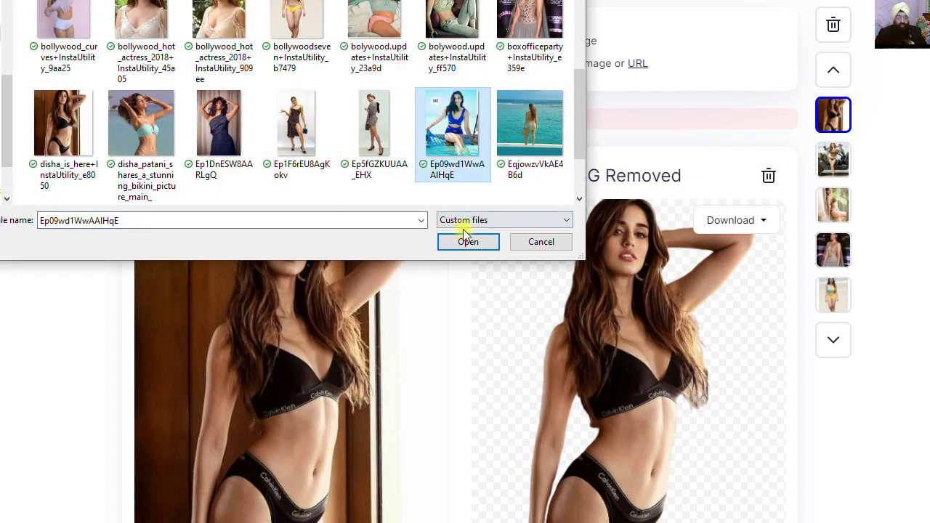
click(467, 242)
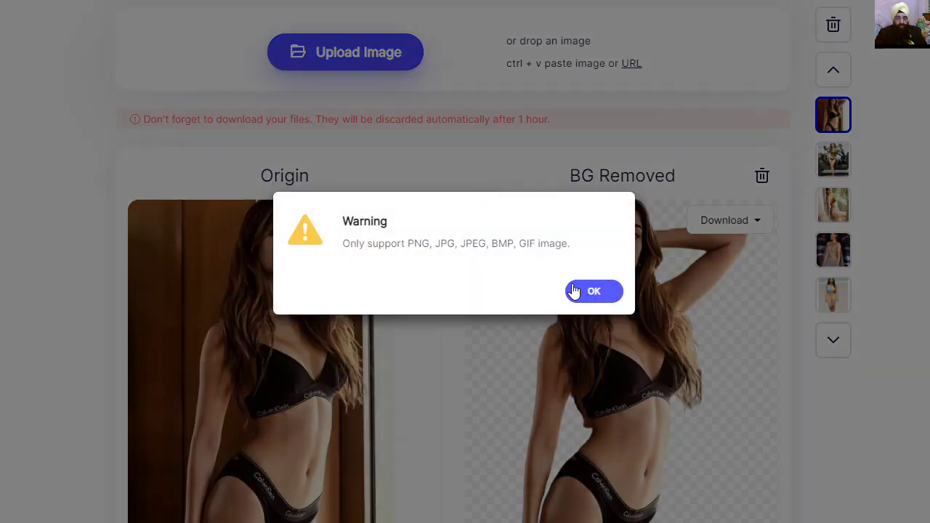
click(590, 292)
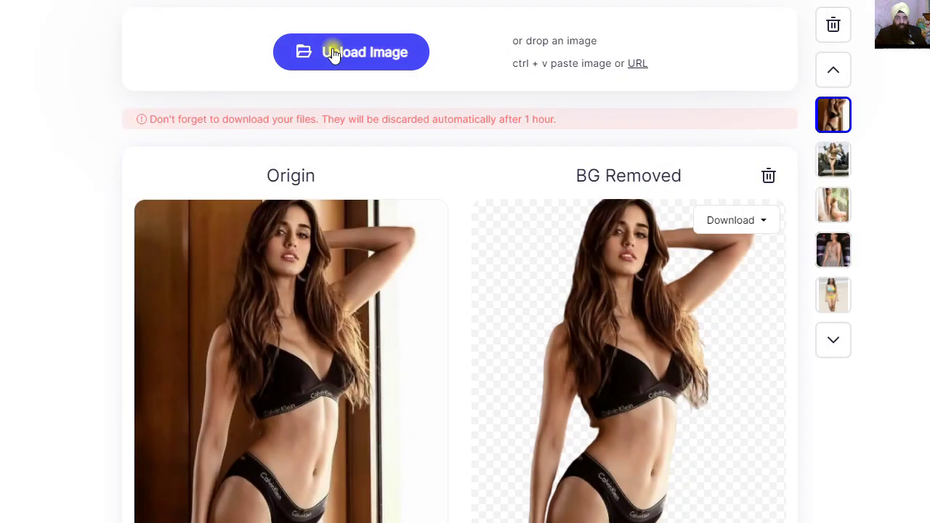
Step: Try to upload EqjowzvVkAE4B6d for background removal and dismiss the file format warning
click(386, 73)
scroll(484, 114, down, 5)
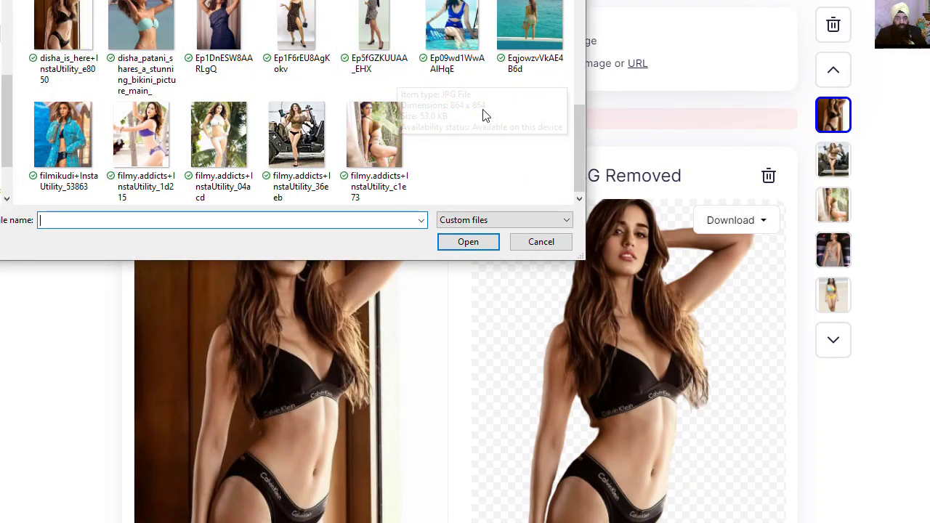
click(536, 42)
click(494, 242)
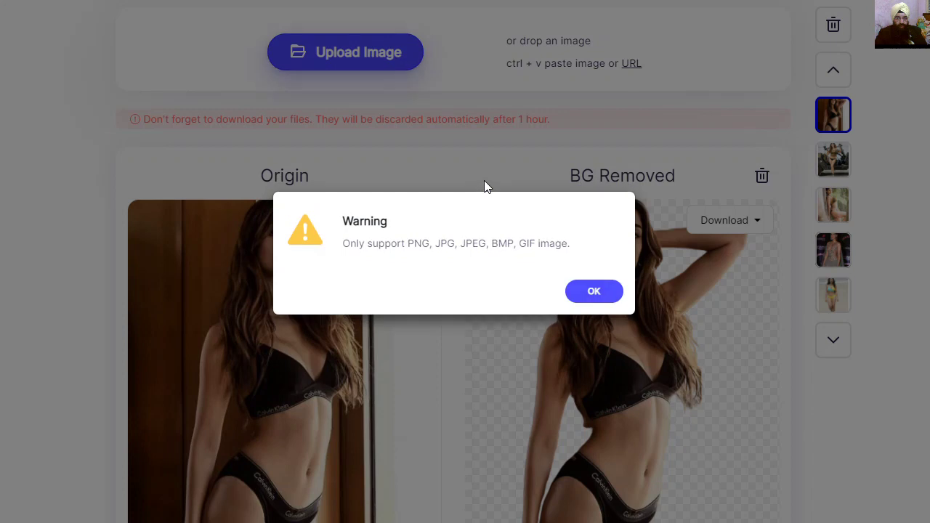
click(591, 290)
click(396, 58)
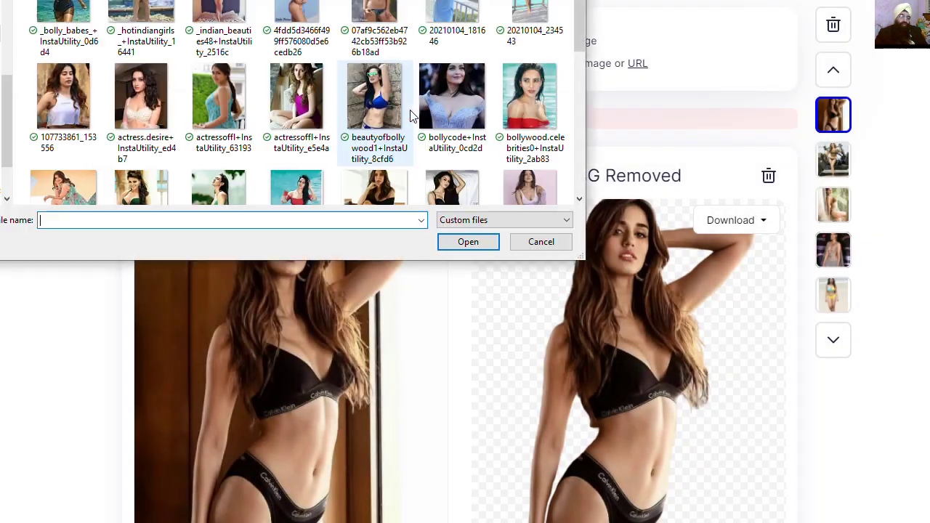
scroll(409, 114, down, 3)
click(86, 148)
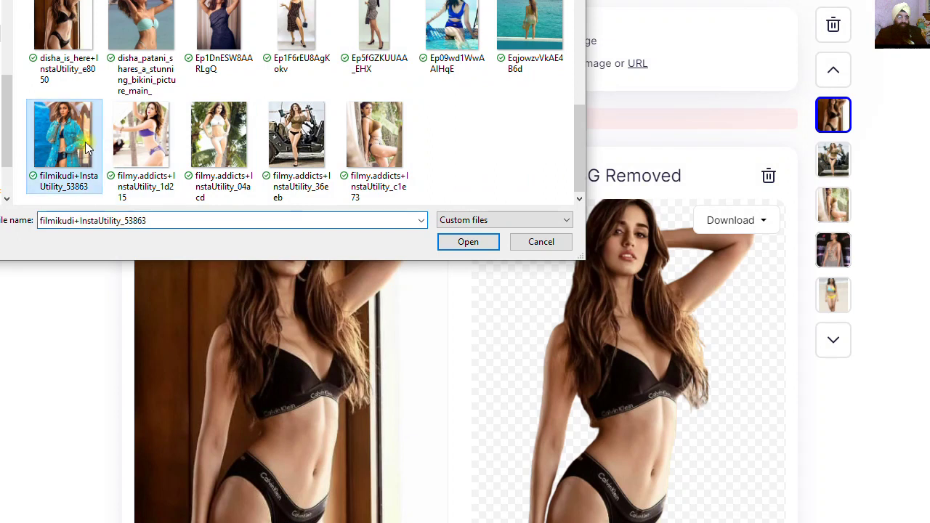
click(471, 244)
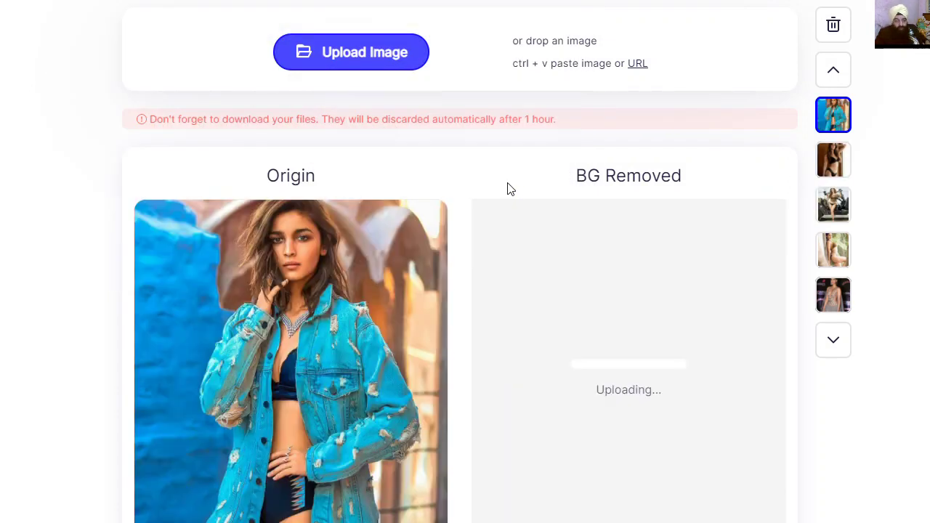
scroll(587, 206, down, 2)
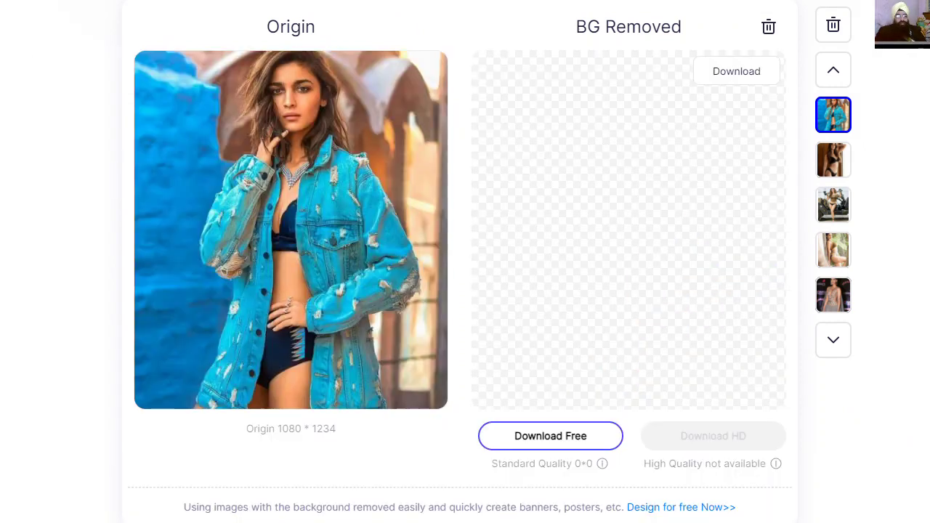
click(768, 29)
Step: Upload filmy.addicts+InstaUtility_1d215 for background removal and check its cutout
scroll(498, 90, up, 2)
click(354, 67)
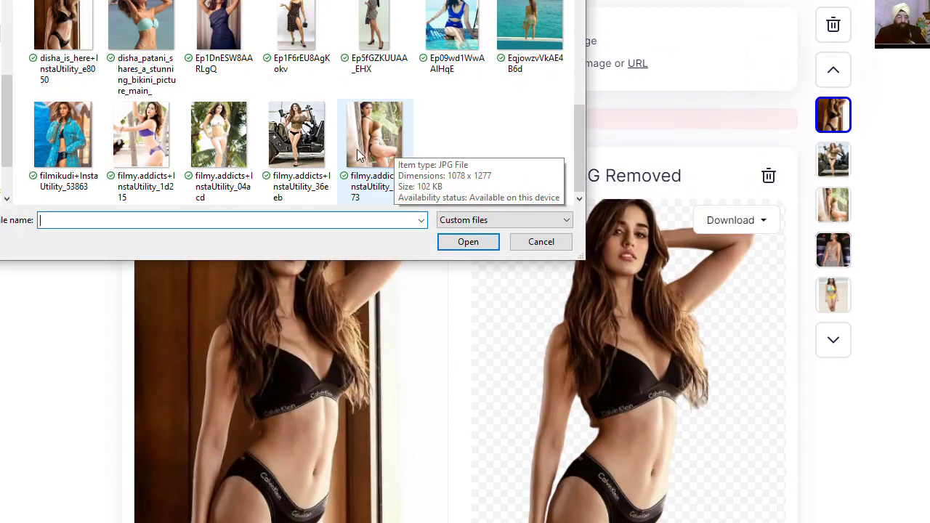
click(141, 135)
click(488, 242)
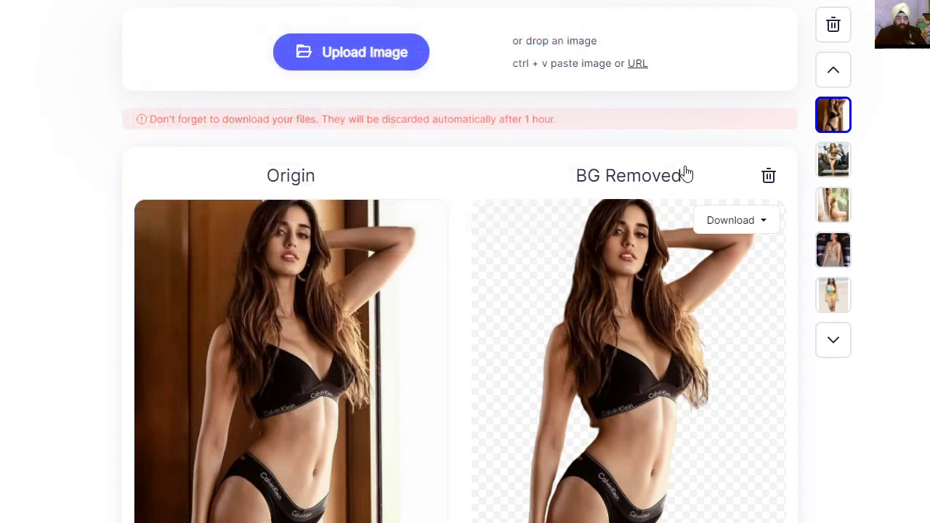
scroll(692, 166, down, 2)
scroll(692, 167, down, 1)
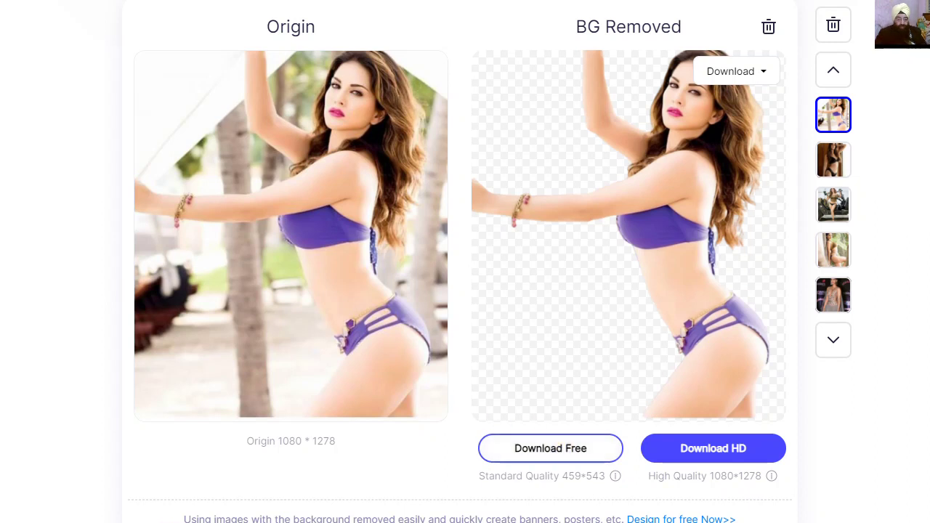
Step: Try to remove the background of filmy.addicts+InstaUtility_04acd and delete its blank result
scroll(425, 247, up, 2)
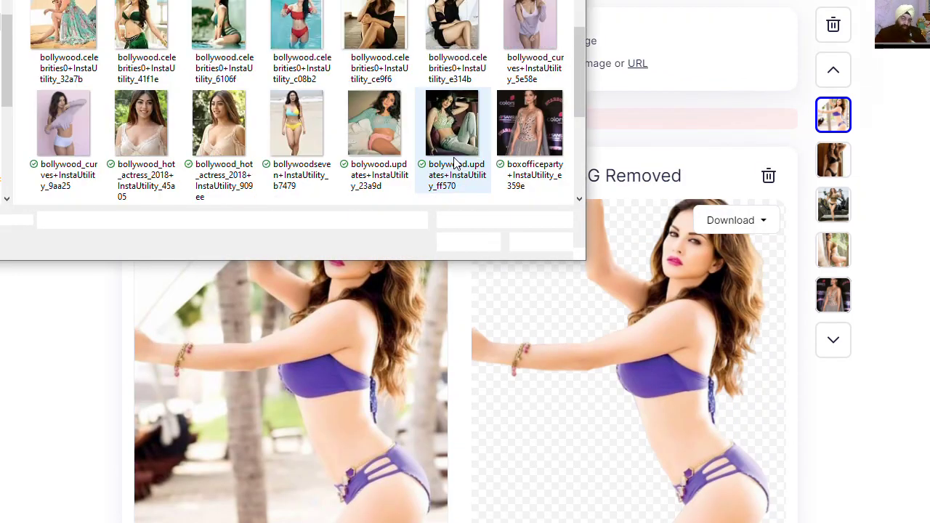
scroll(452, 162, down, 5)
click(202, 150)
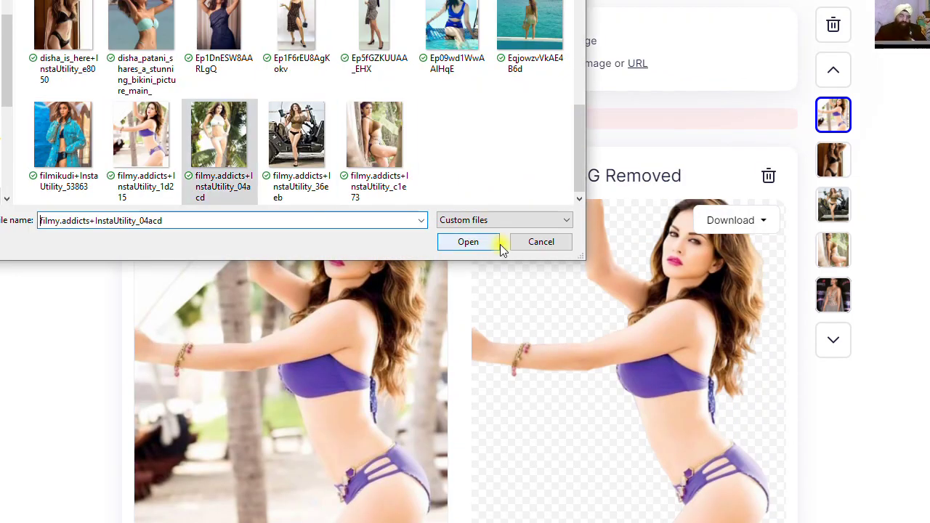
click(468, 242)
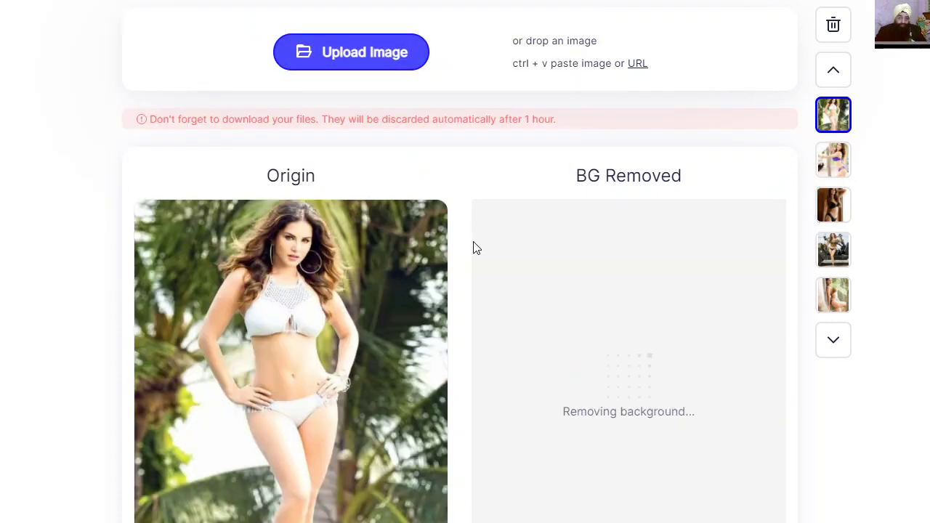
scroll(473, 248, down, 2)
scroll(473, 248, down, 1)
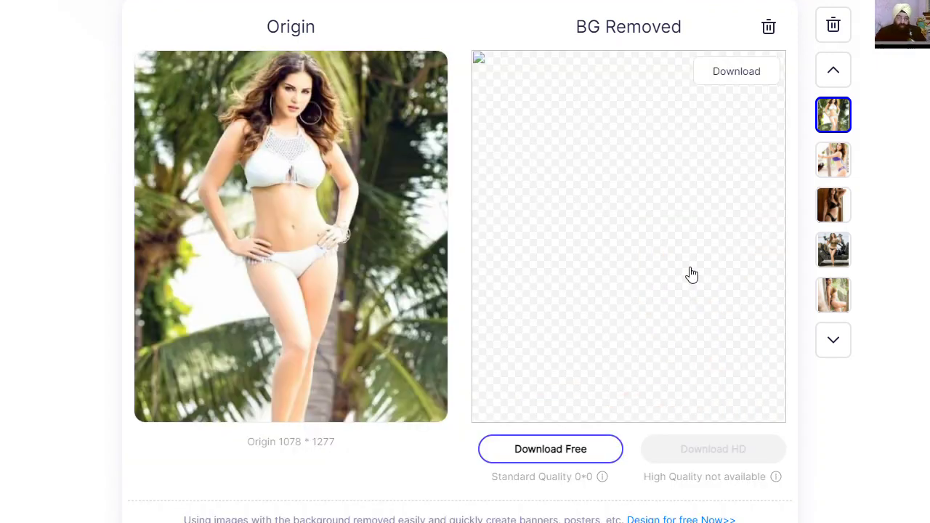
click(768, 27)
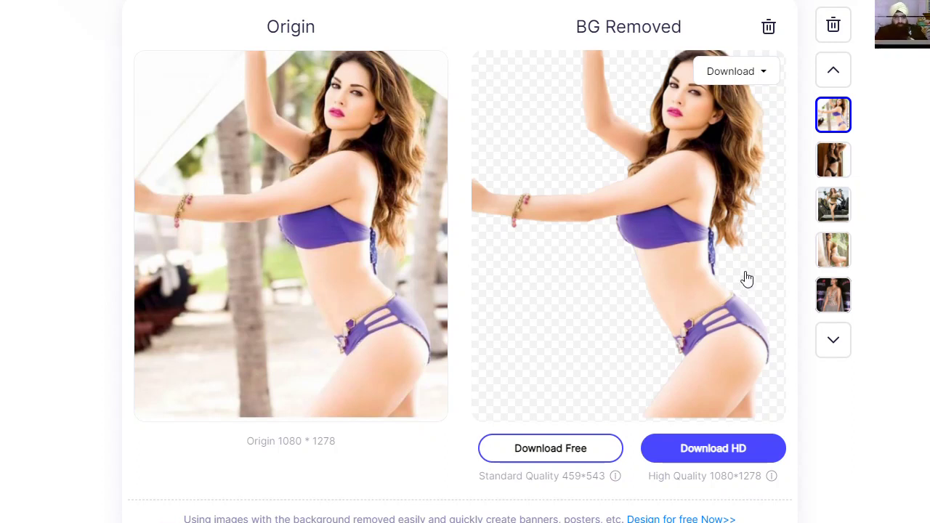
Step: Review the processed photos in the results list, comparing each original with its background-removed cutout
scroll(320, 208, down, 2)
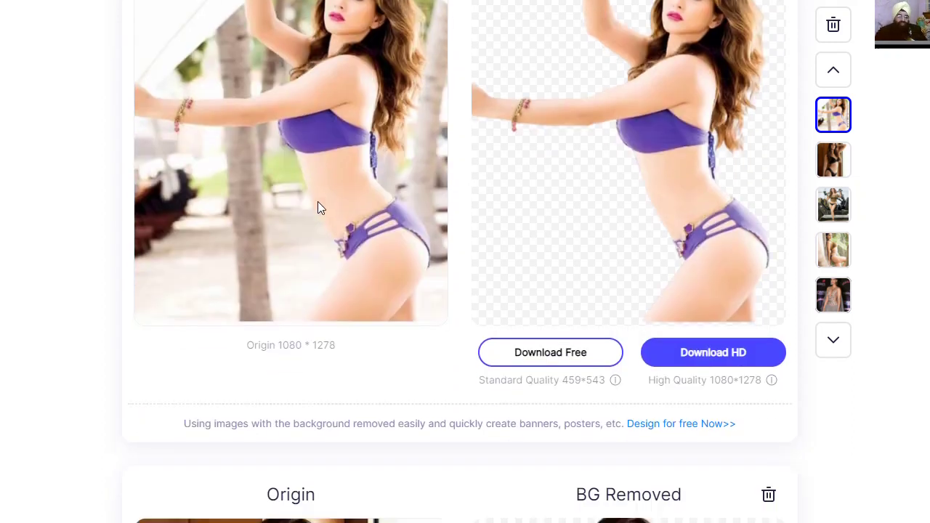
scroll(328, 208, down, 8)
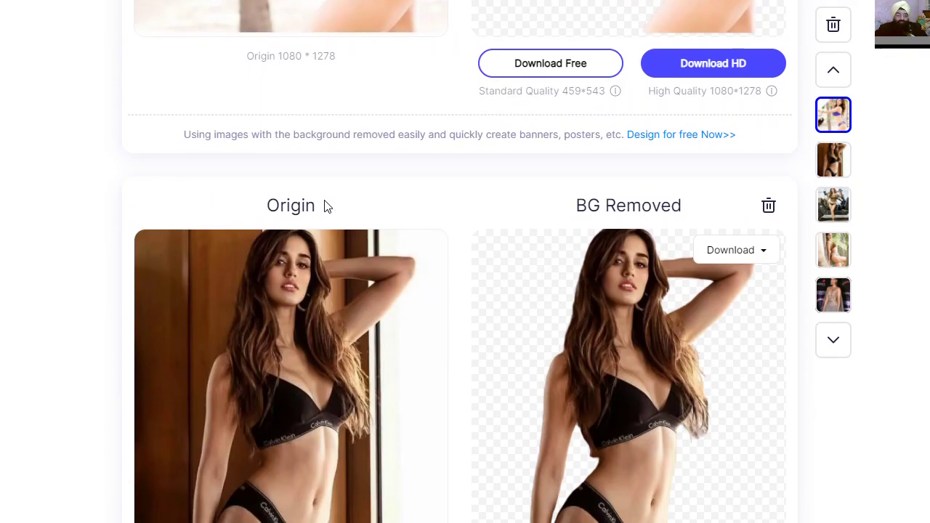
scroll(324, 200, down, 2)
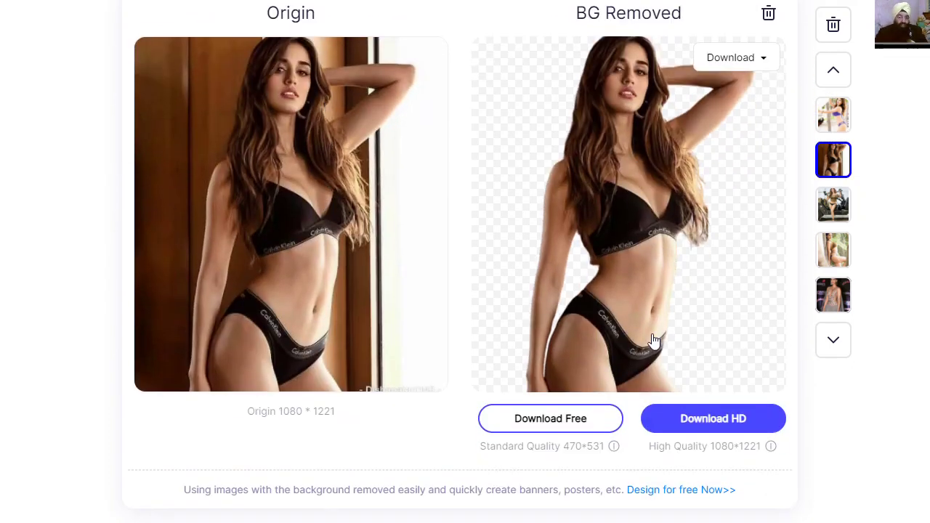
scroll(687, 259, down, 10)
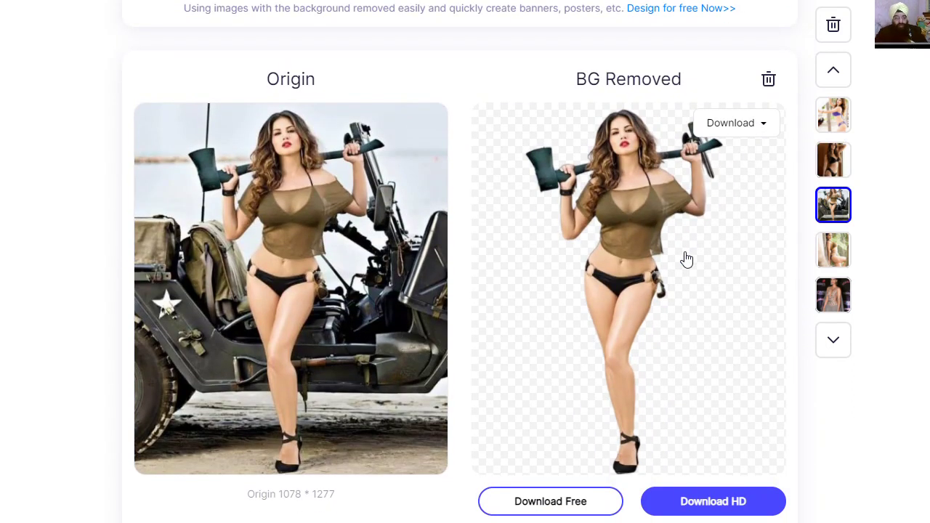
scroll(687, 260, down, 2)
scroll(685, 259, up, 2)
scroll(457, 276, down, 1)
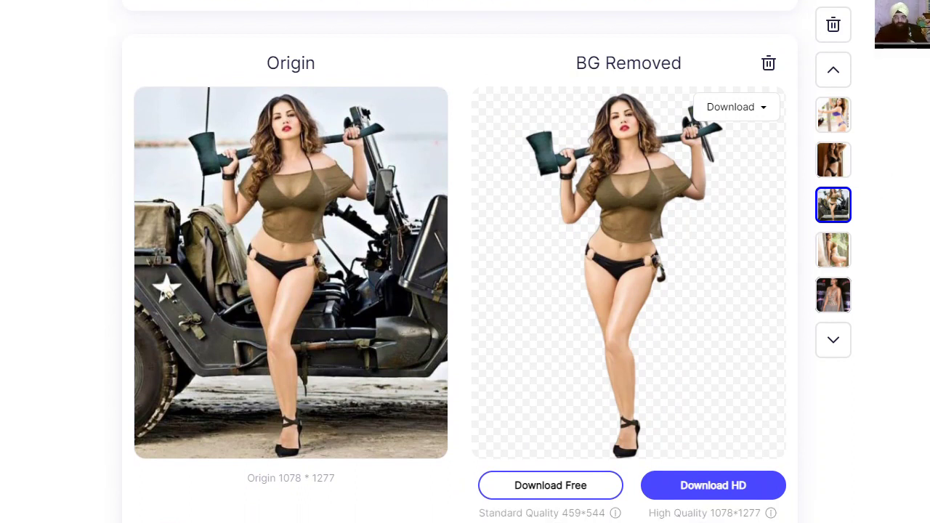
scroll(744, 138, down, 10)
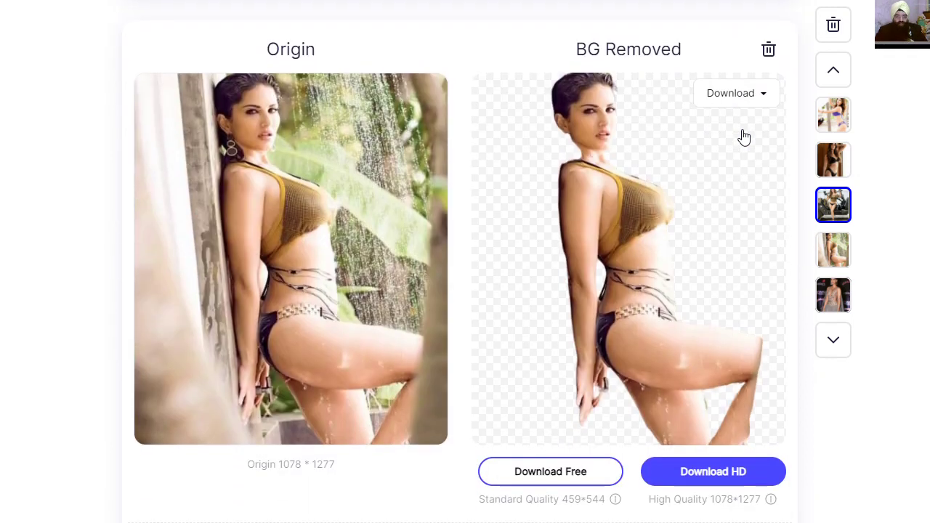
scroll(744, 138, down, 13)
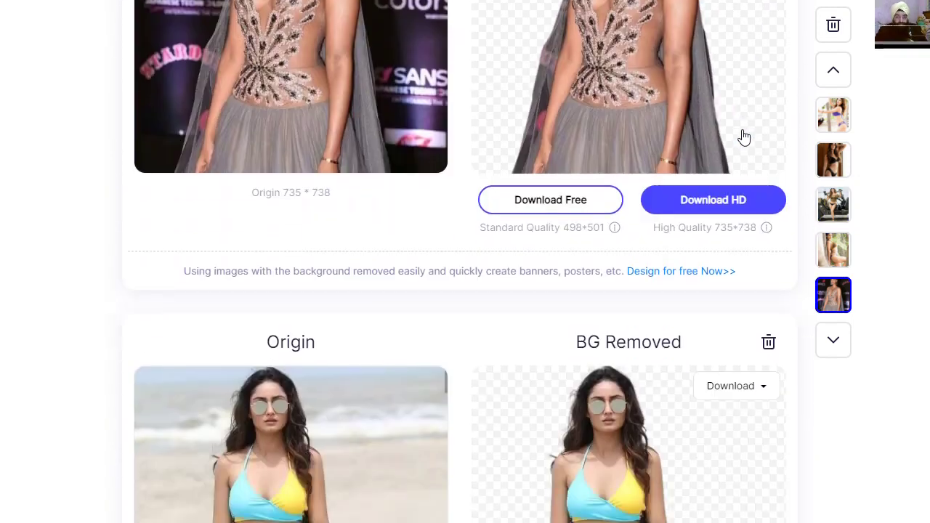
scroll(744, 138, down, 3)
scroll(744, 138, down, 3)
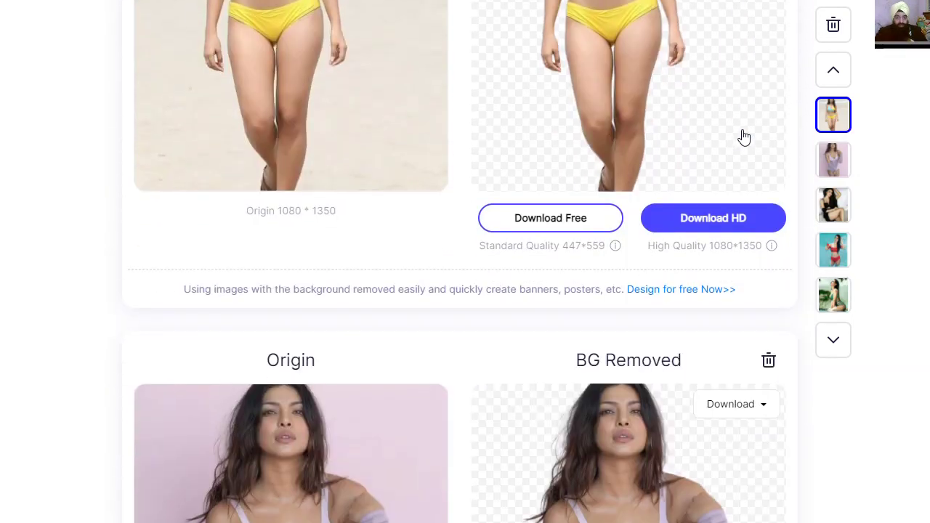
scroll(744, 138, down, 14)
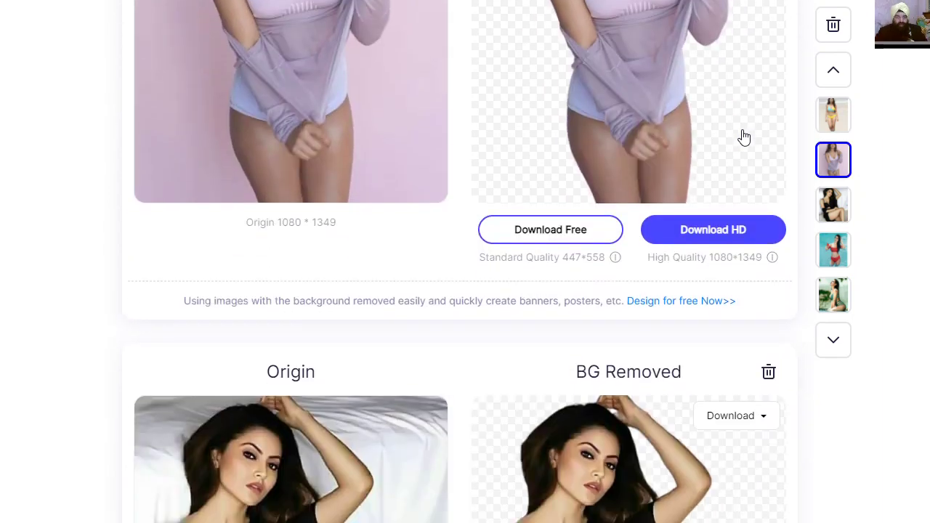
scroll(744, 138, down, 4)
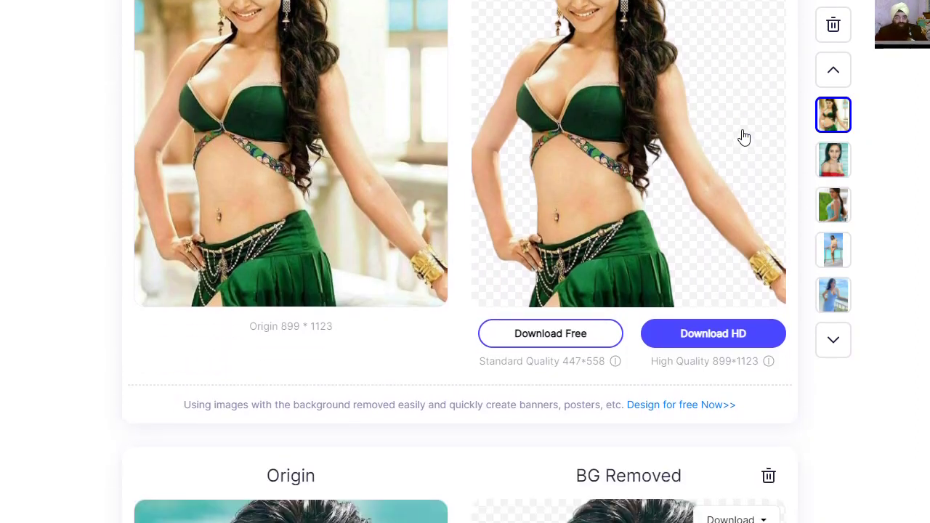
scroll(744, 138, down, 1)
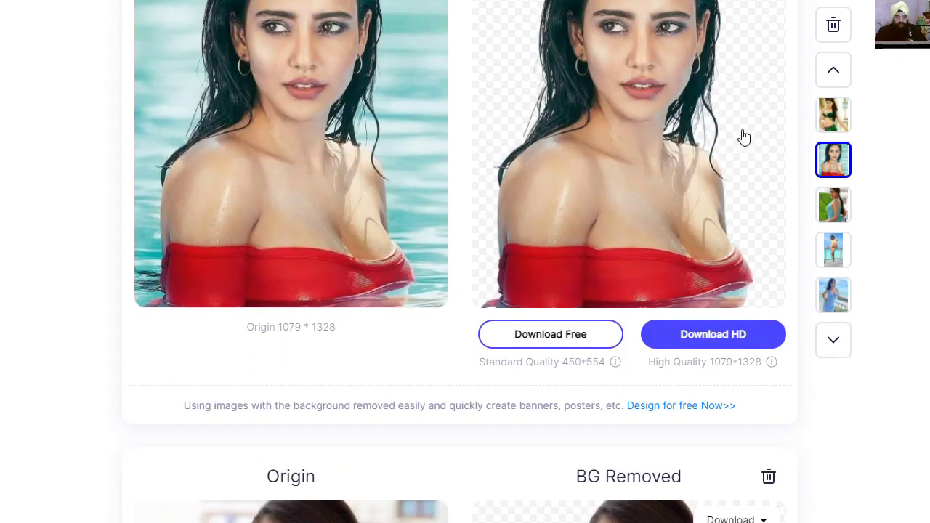
Step: Examine the remaining original and BG Removed pairs further down the results, through to the photo with the black outfit against the sea
scroll(744, 138, down, 1)
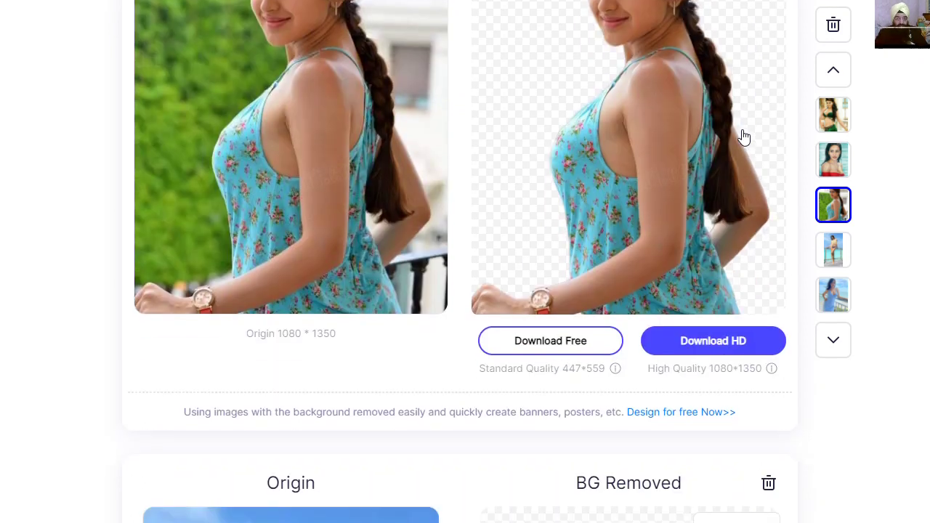
scroll(744, 138, down, 1)
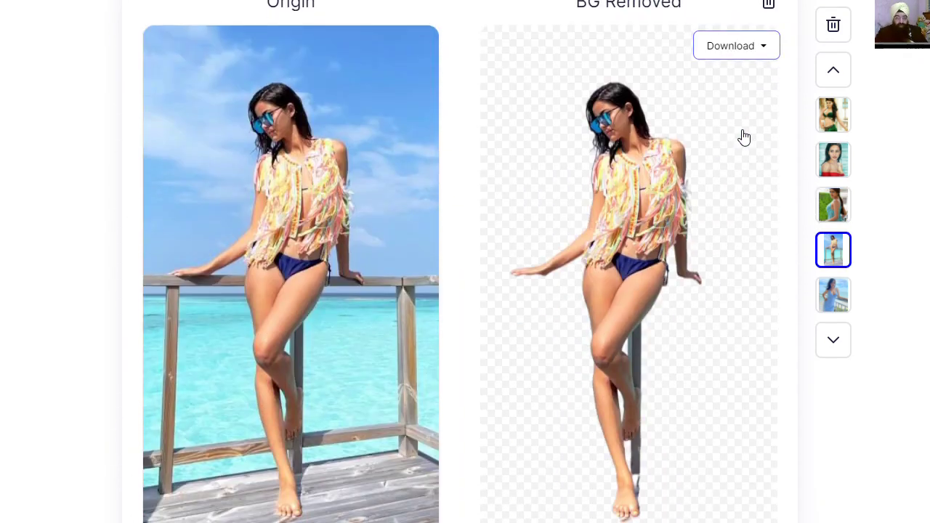
scroll(744, 139, down, 6)
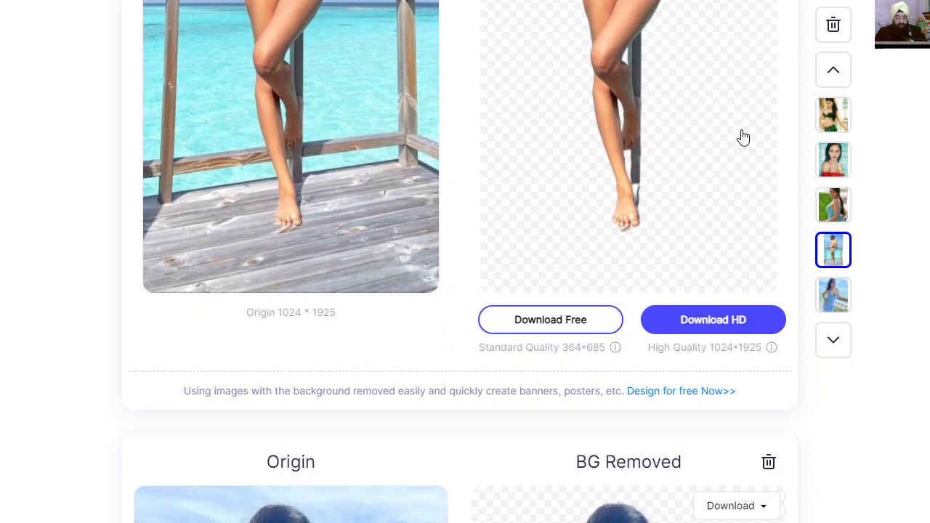
scroll(744, 138, down, 7)
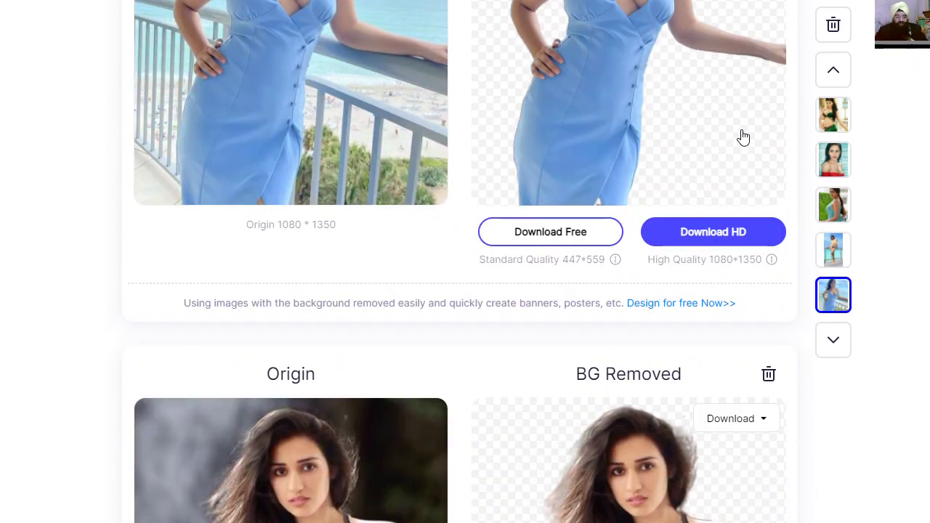
scroll(743, 138, down, 12)
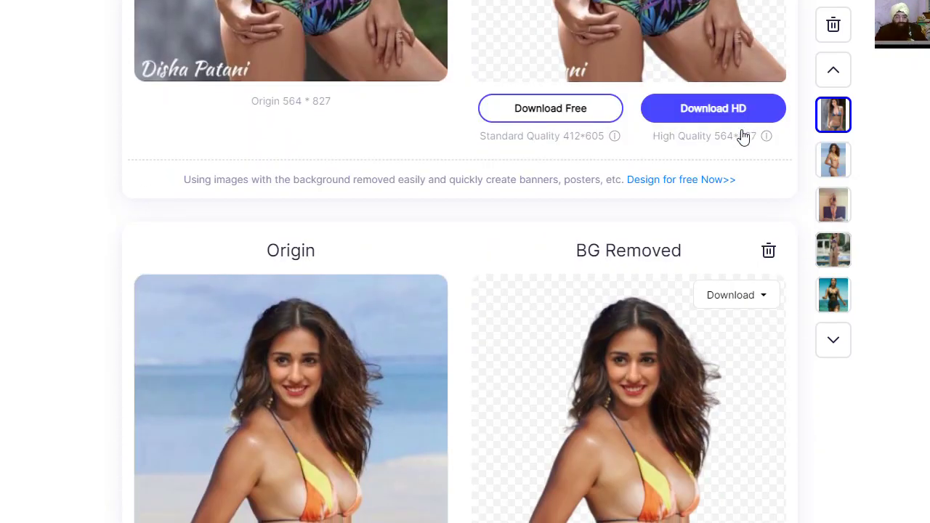
scroll(742, 138, down, 4)
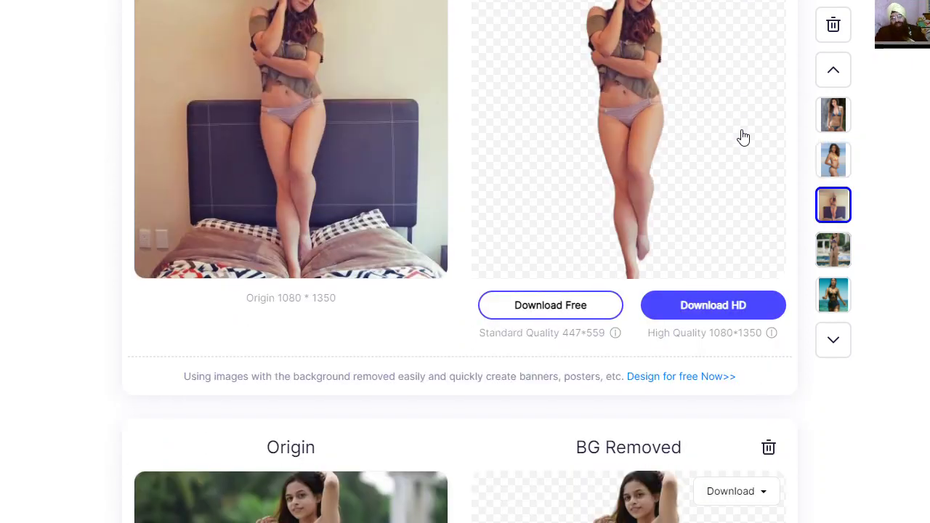
scroll(743, 139, down, 12)
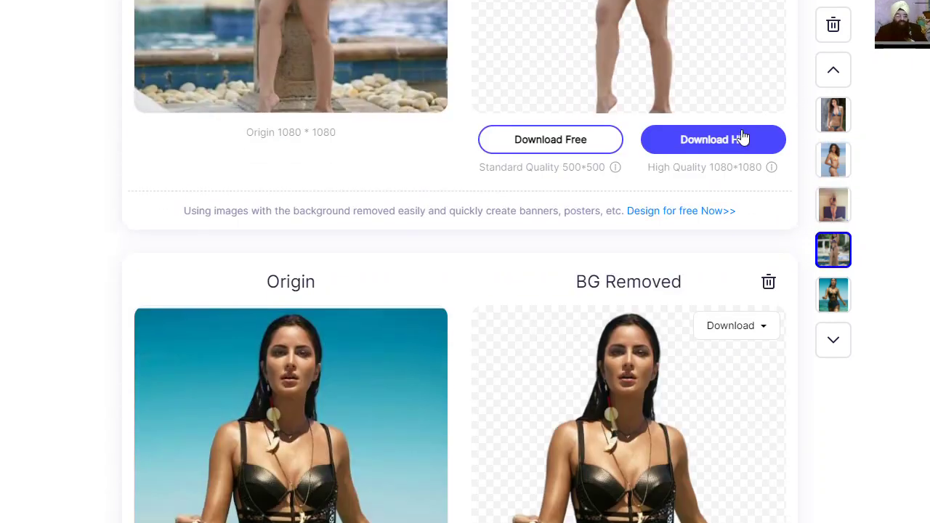
scroll(742, 138, down, 3)
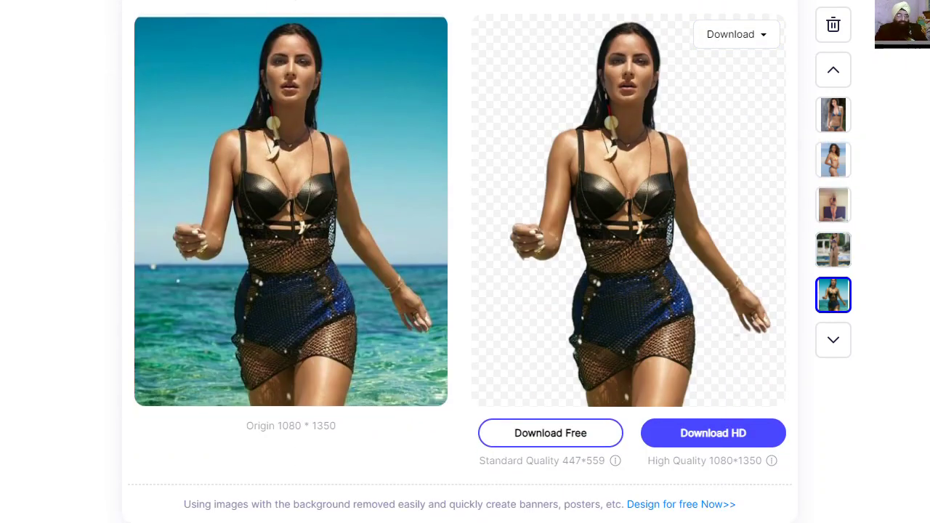